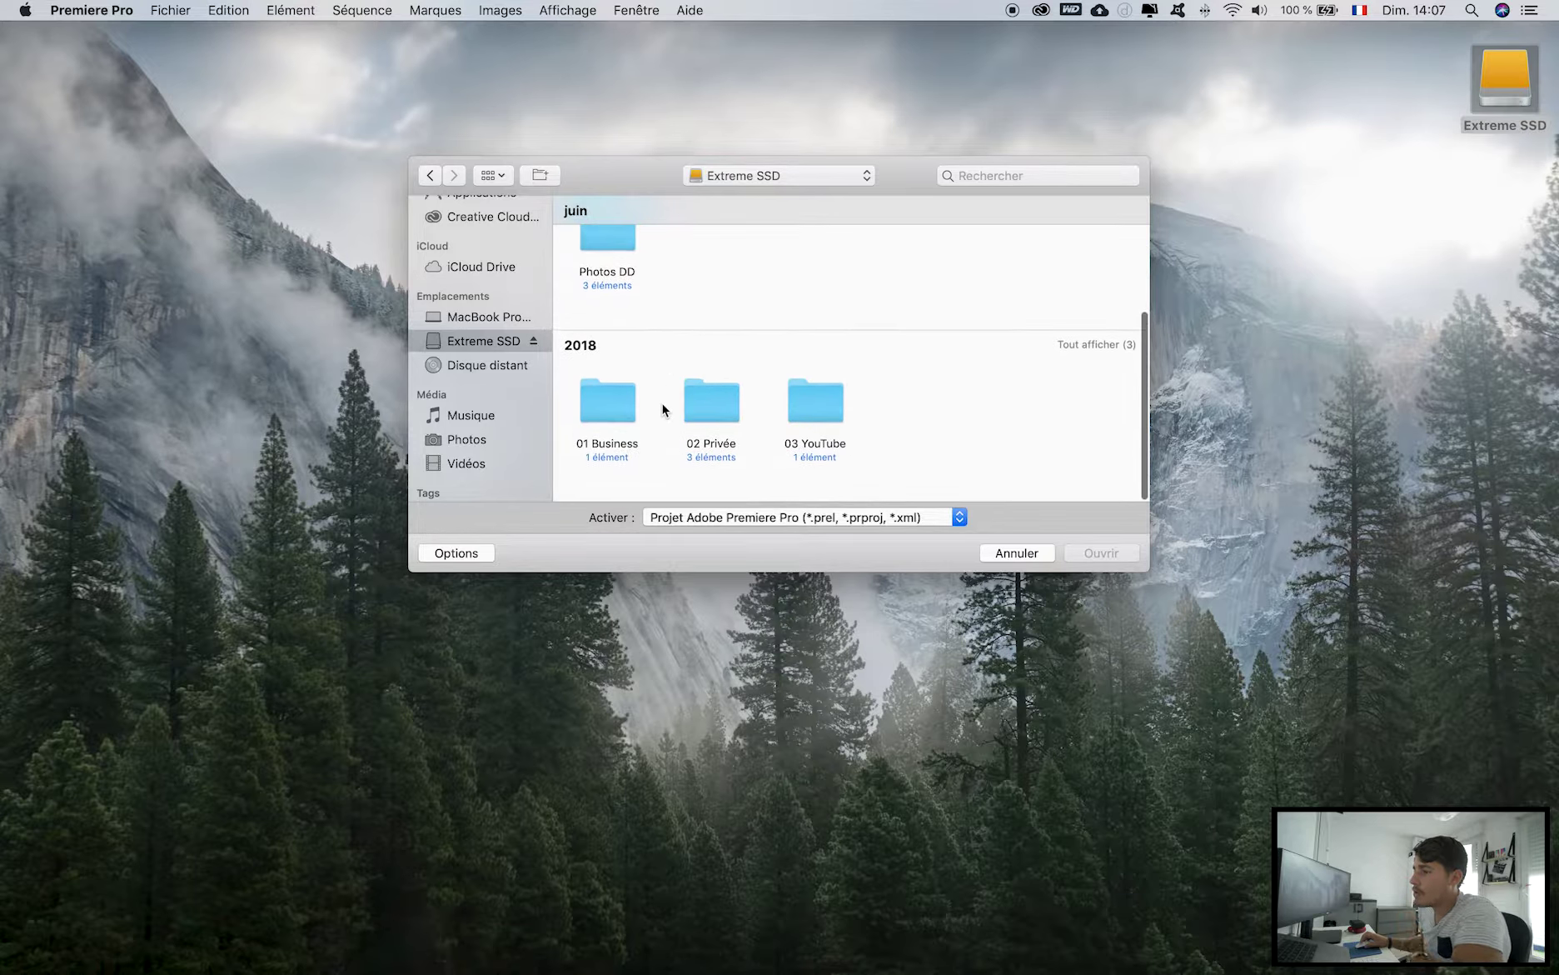
Open the project "Copie deRoad Trip Suissebackup.prproj" from 02 Privée > Road Trip Suisse > Projet on the Extreme SSD.
double_click(716, 401)
double_click(714, 279)
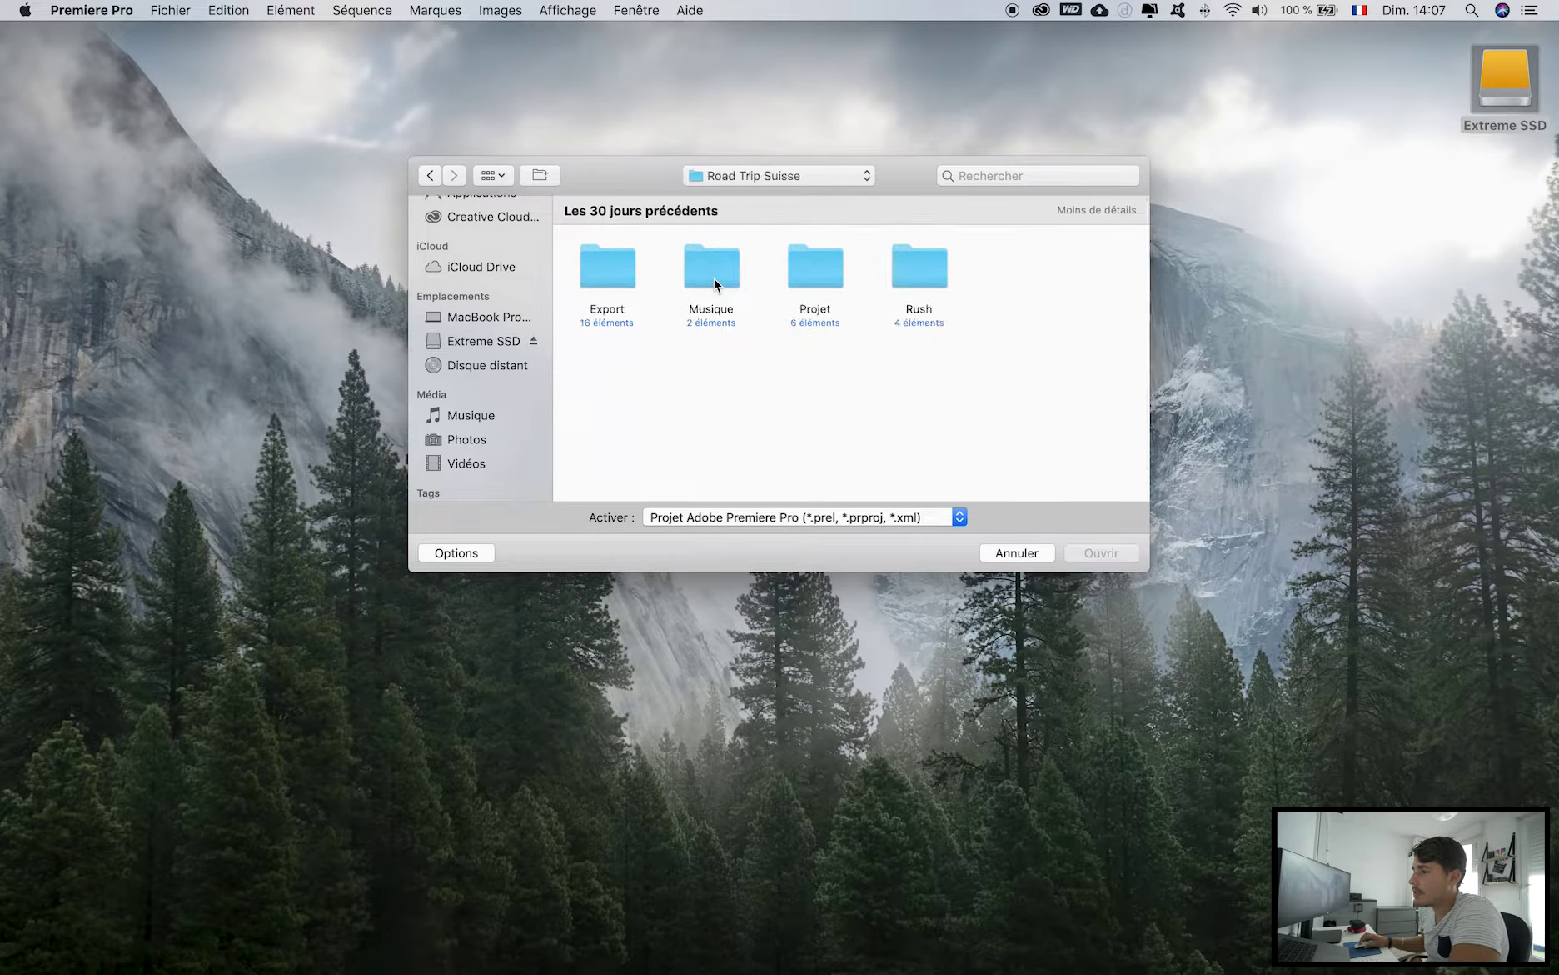
double_click(826, 277)
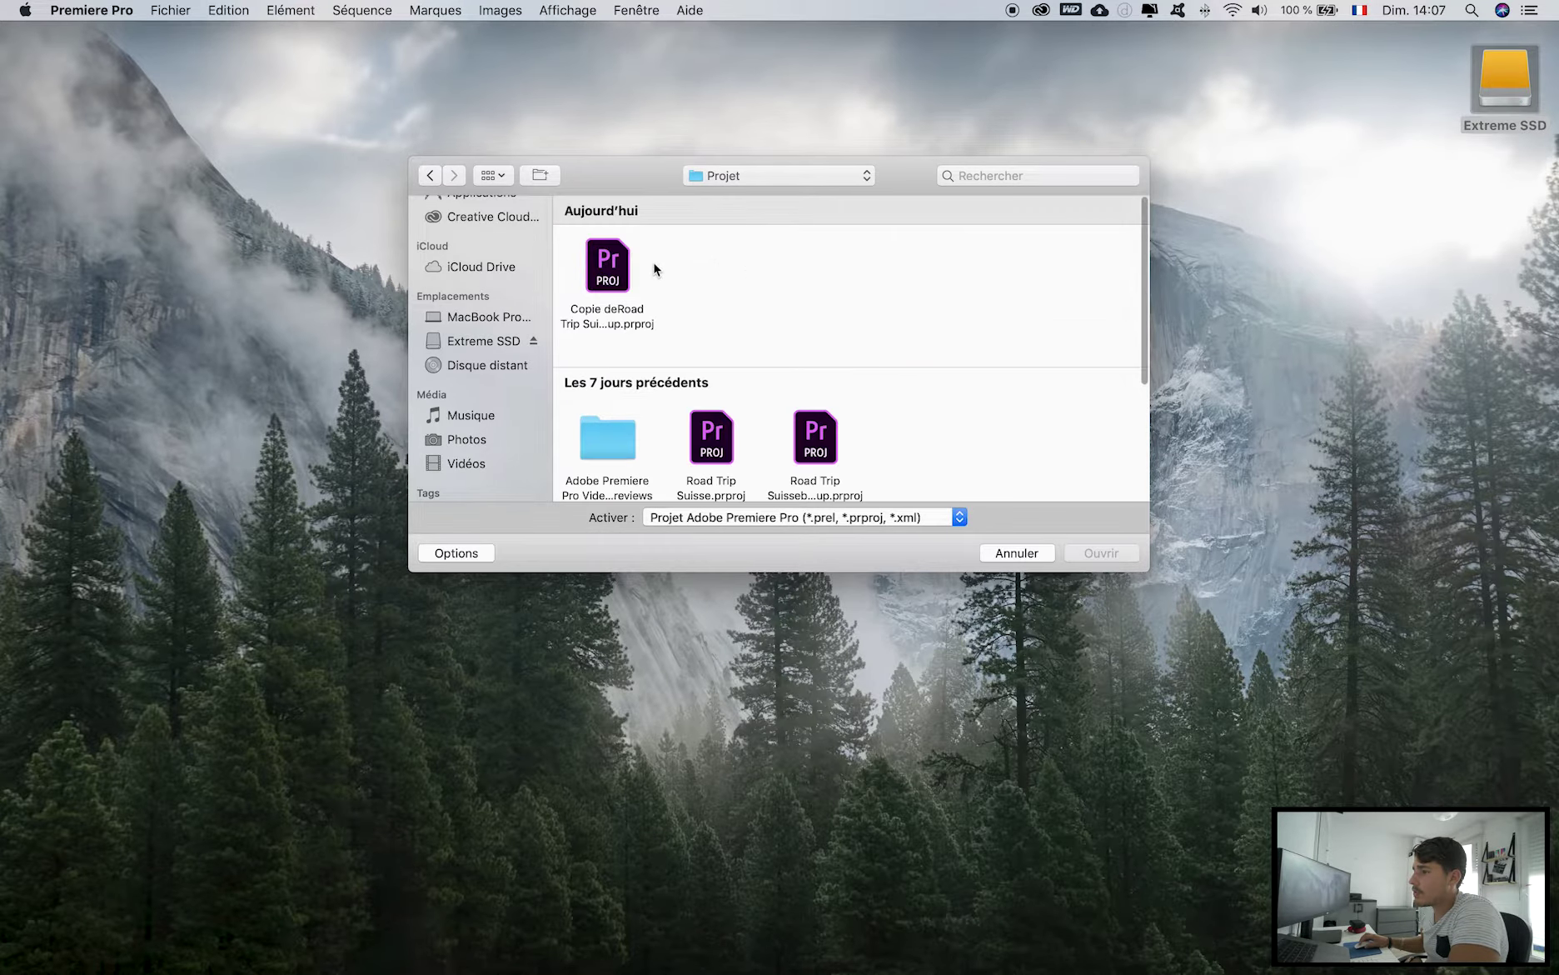
left_click(624, 319)
double_click(625, 319)
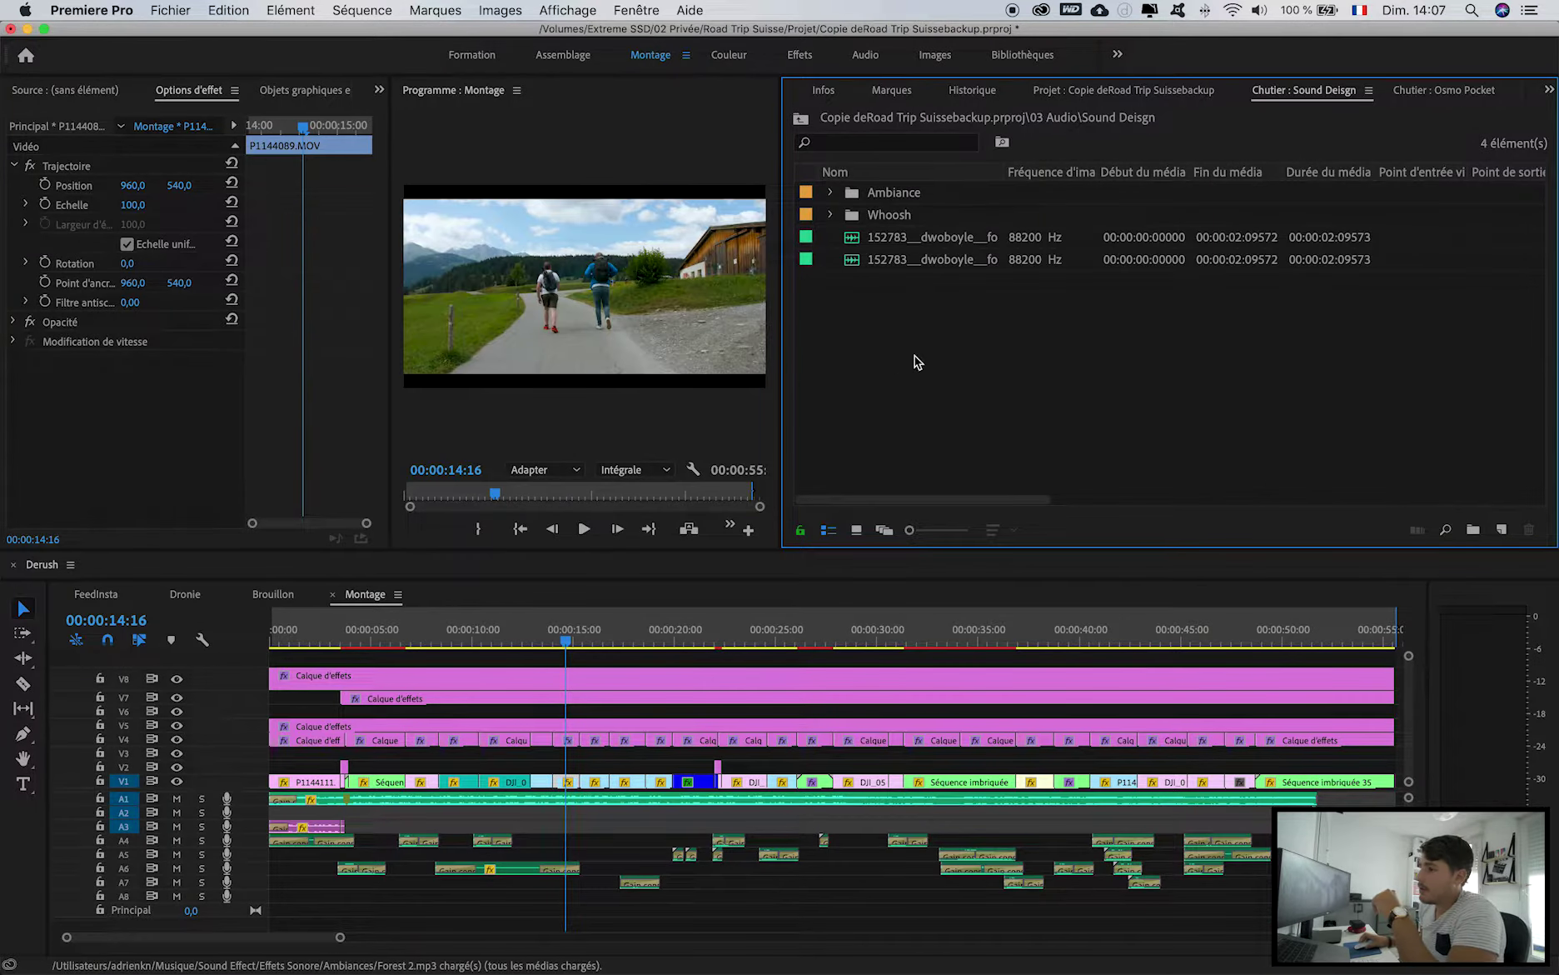
Examine how the 02 Rush bin of the project is divided into one subfolder per camera.
left_click(1153, 91)
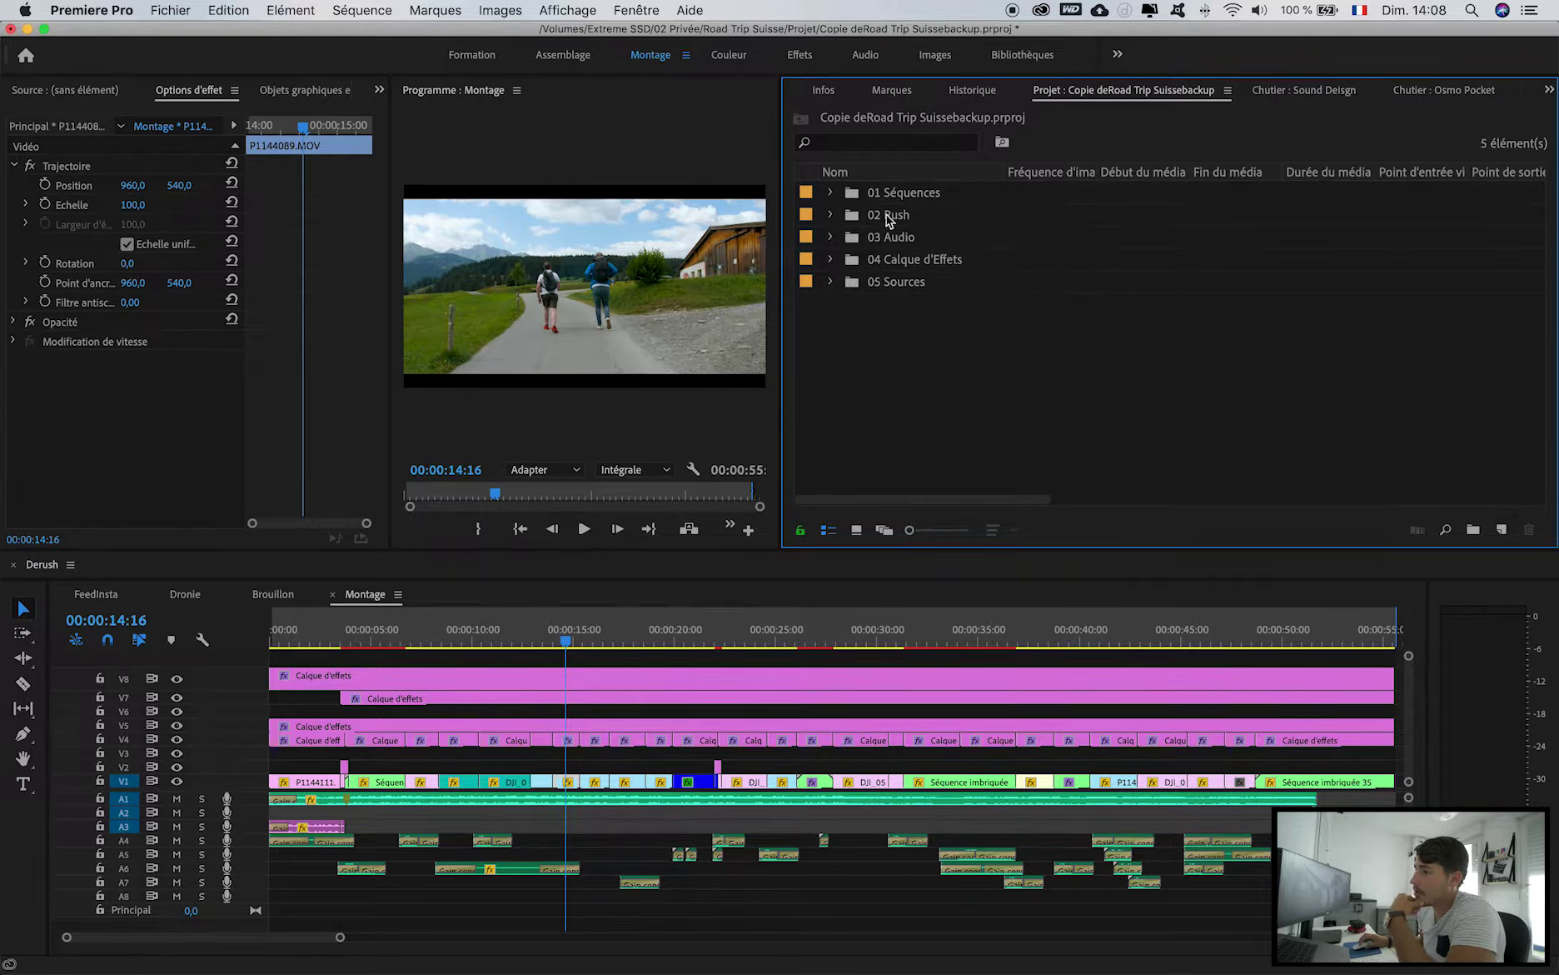
left_click(830, 215)
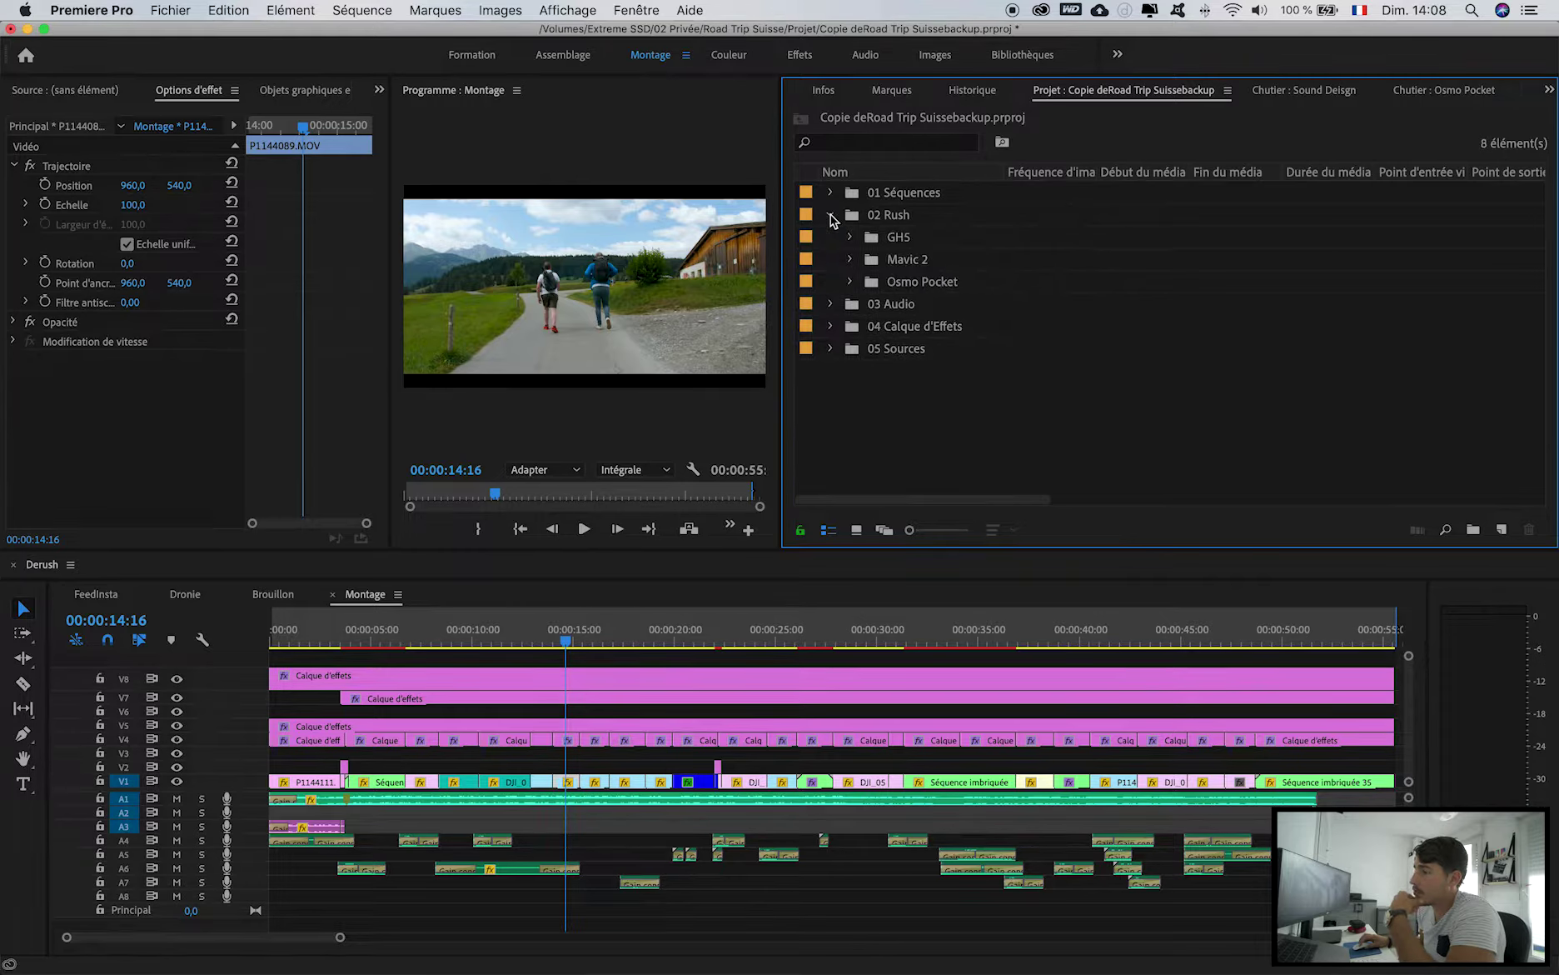
left_click(926, 239)
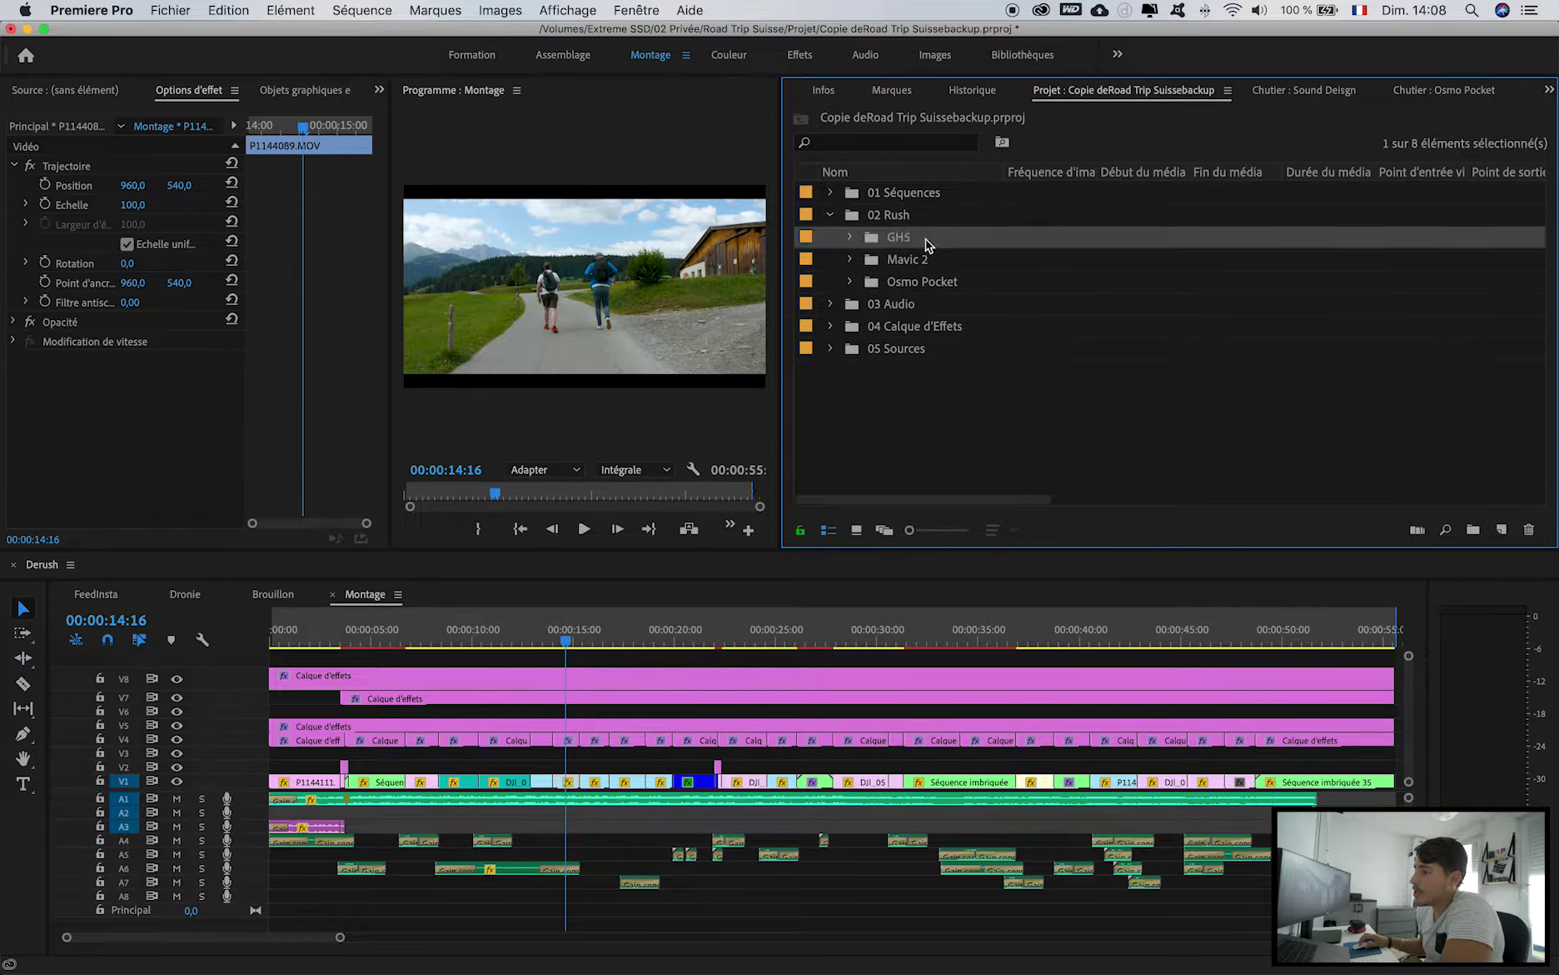
left_click(954, 269)
left_click(958, 283)
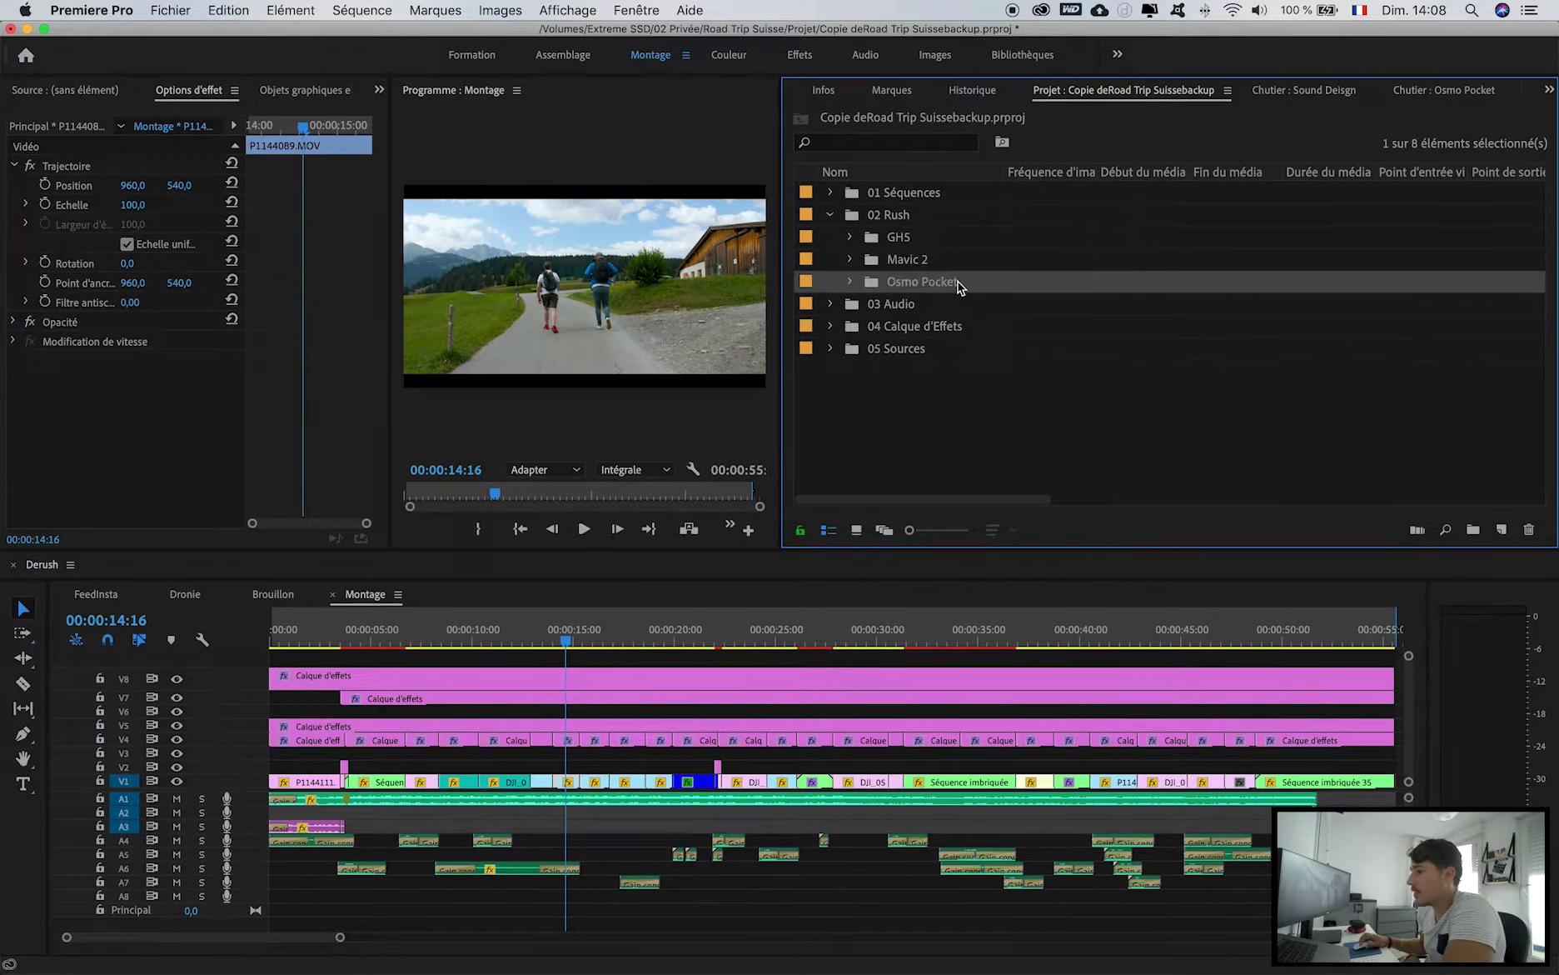
left_click(830, 214)
In the Sound Deisgn bin under 03 Audio, move the two loose audio files into the Whoosh folder.
left_click(830, 238)
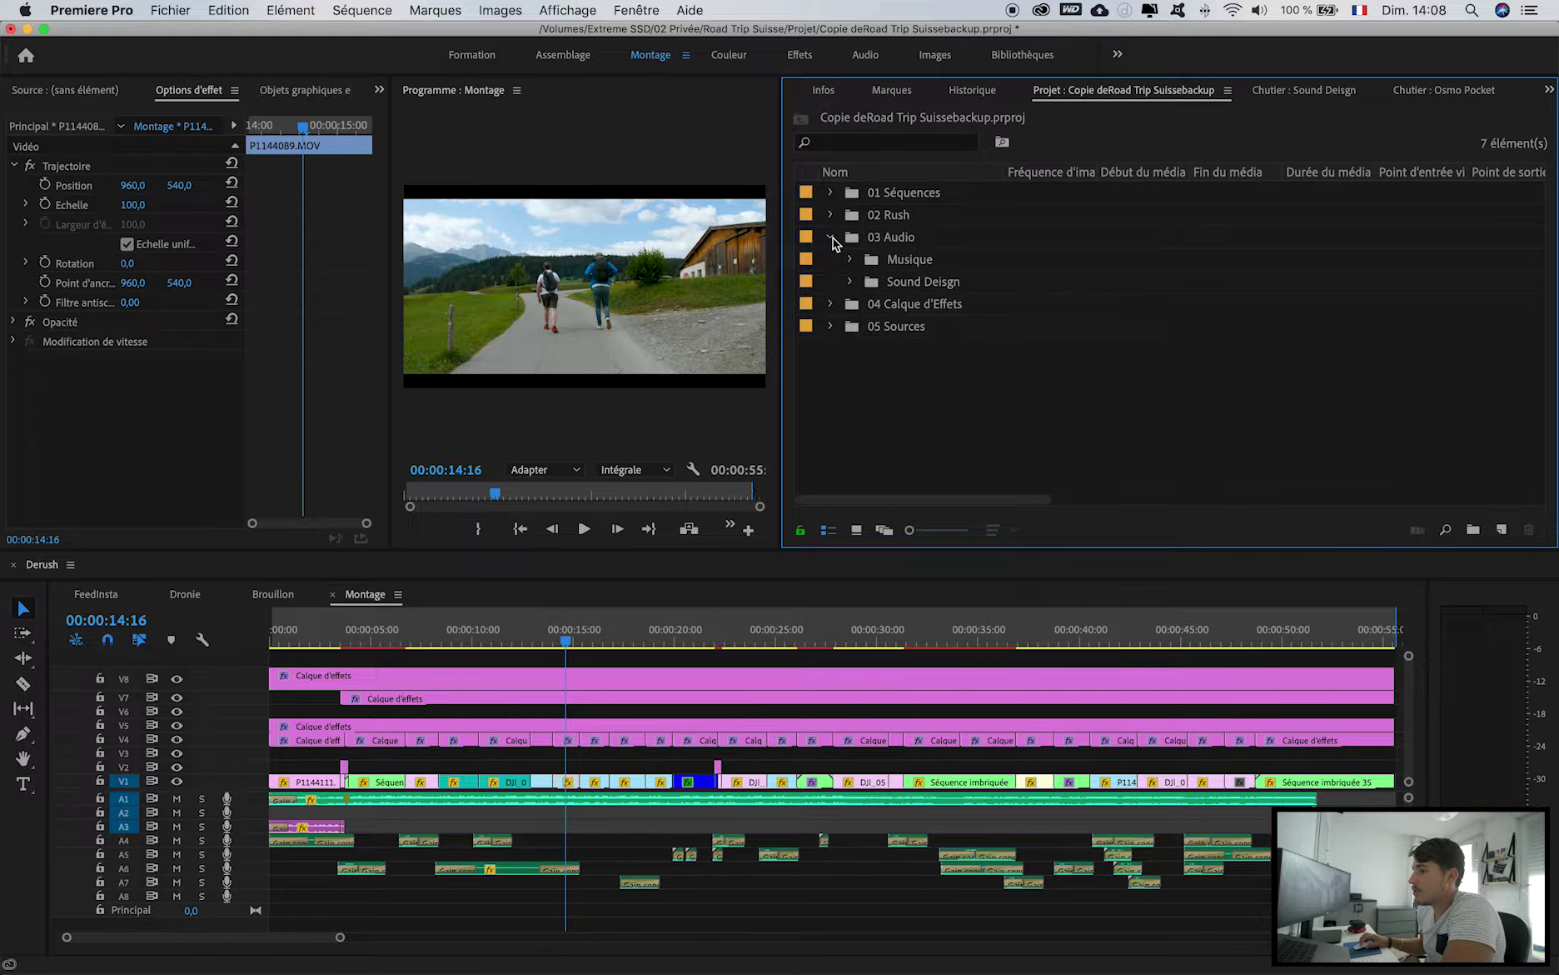
left_click(927, 265)
double_click(927, 283)
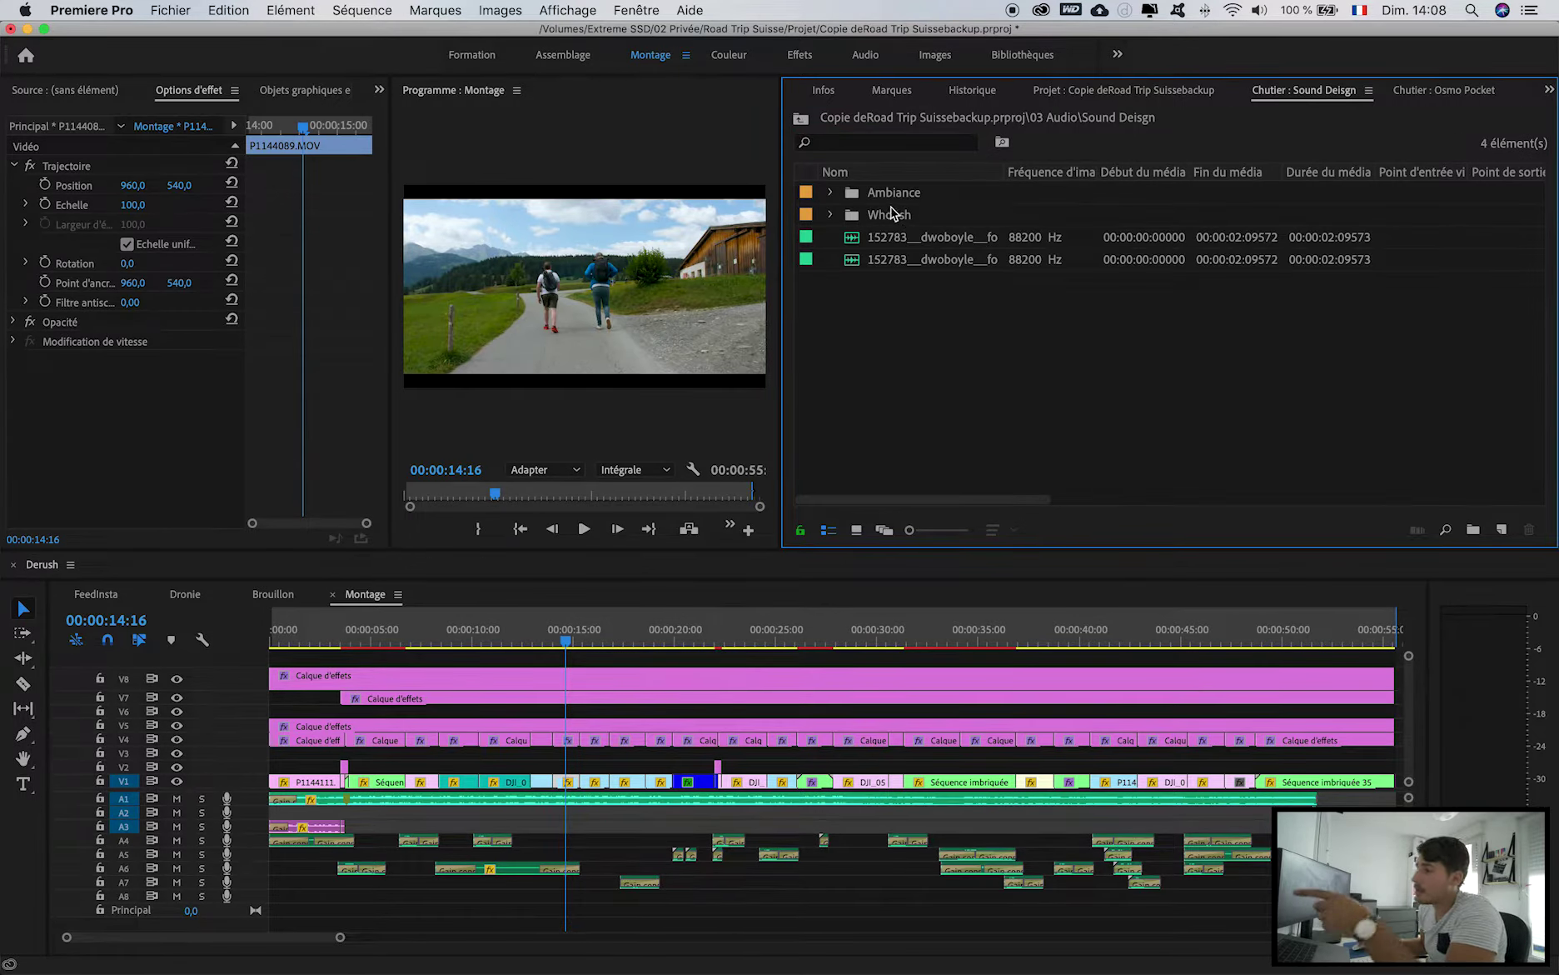
left_click(831, 212)
left_click(832, 191)
left_click(832, 192)
left_click(830, 215)
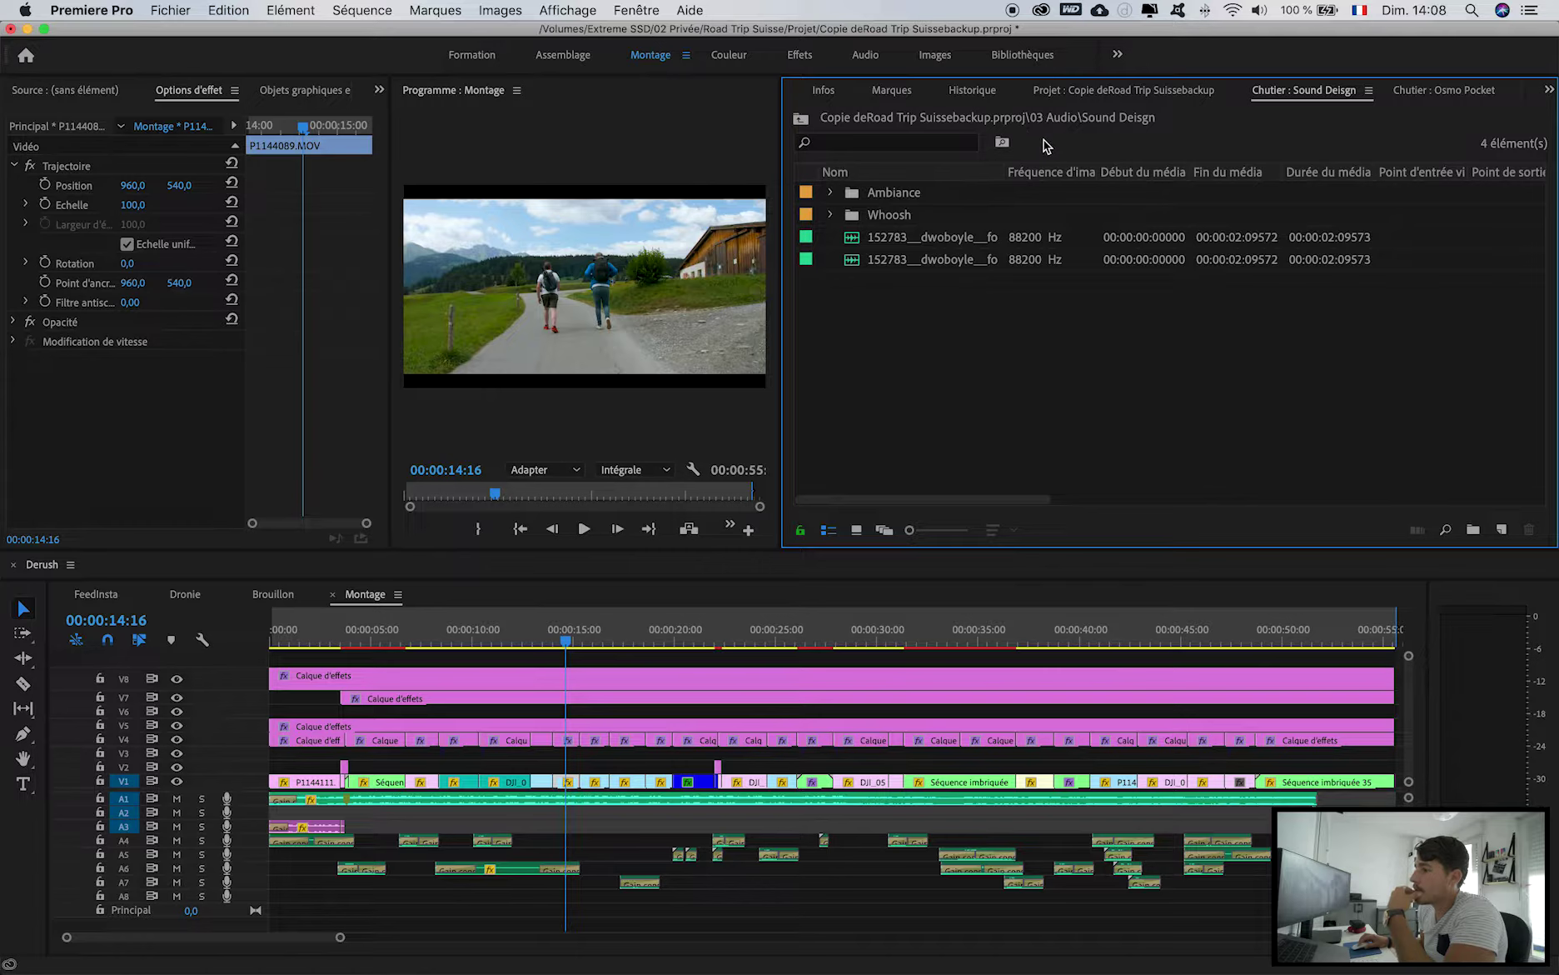
left_click_drag(946, 301, 871, 215)
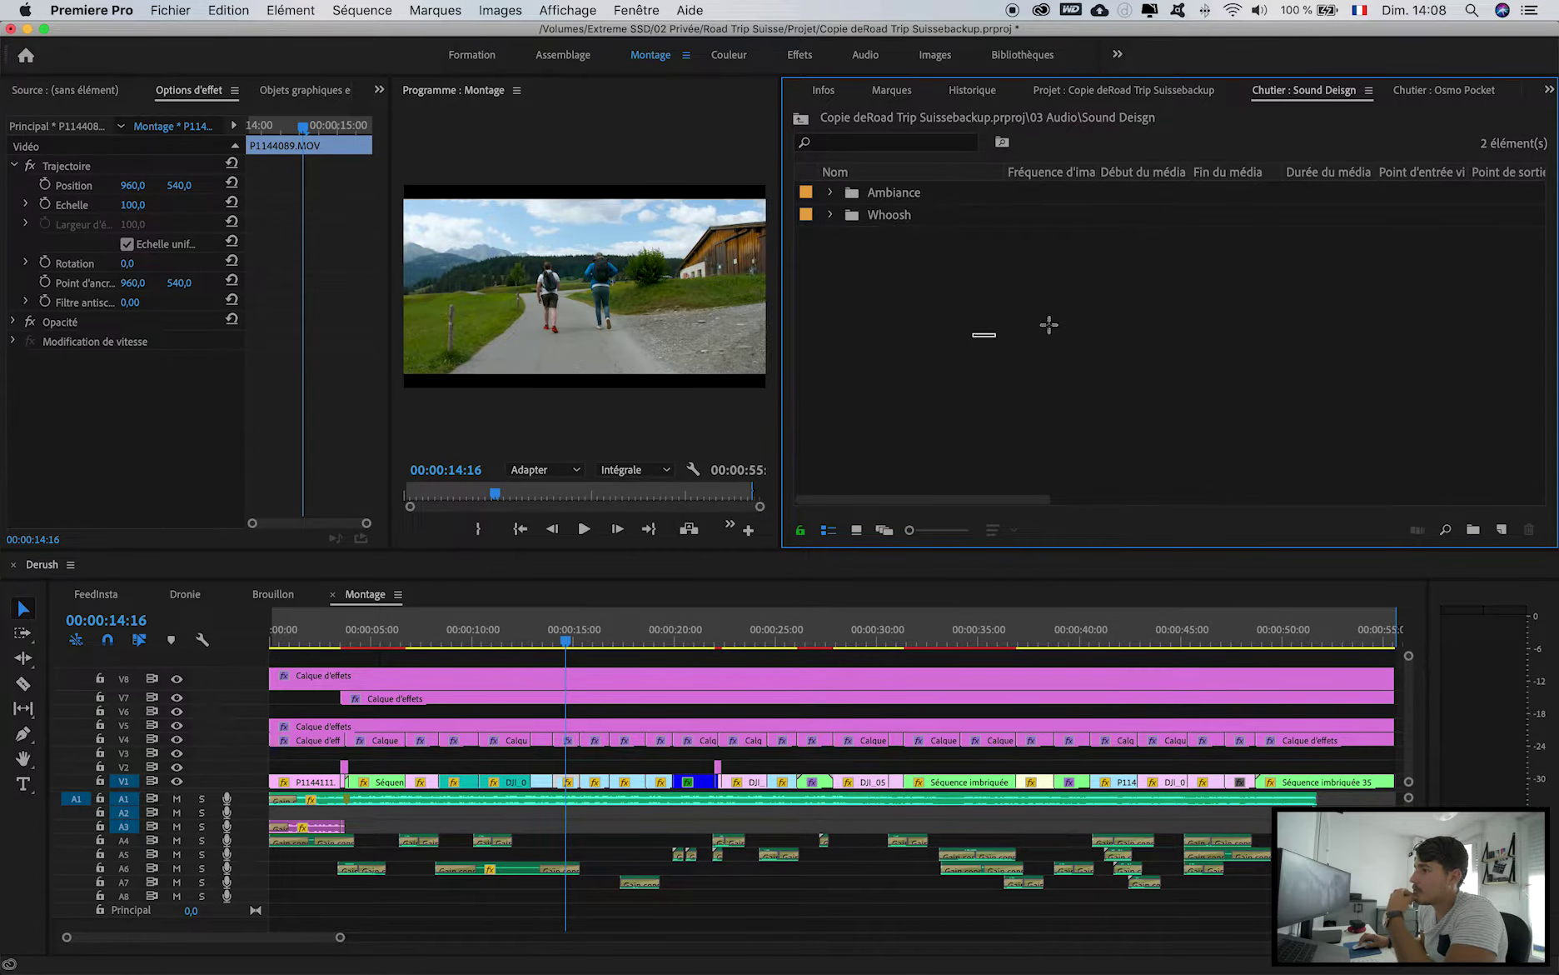
Examine the contents of the project's 04 Calque d'Effets, 05 Sources and 01 Séquences bins, including the nested sequences.
left_click(1119, 91)
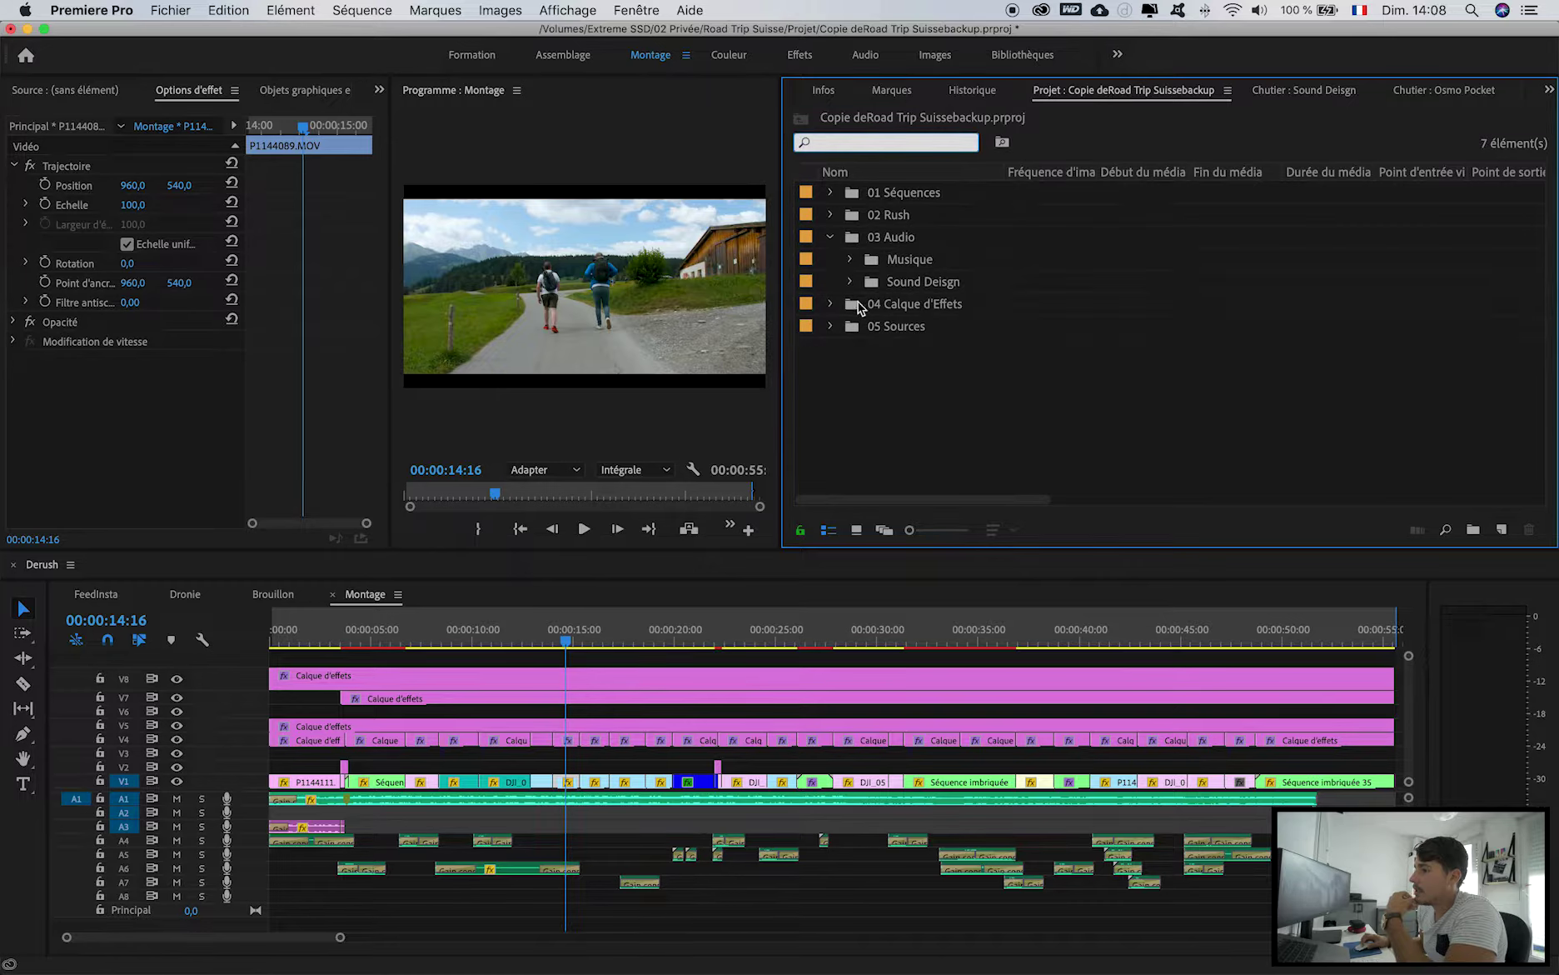
left_click(830, 304)
left_click(831, 306)
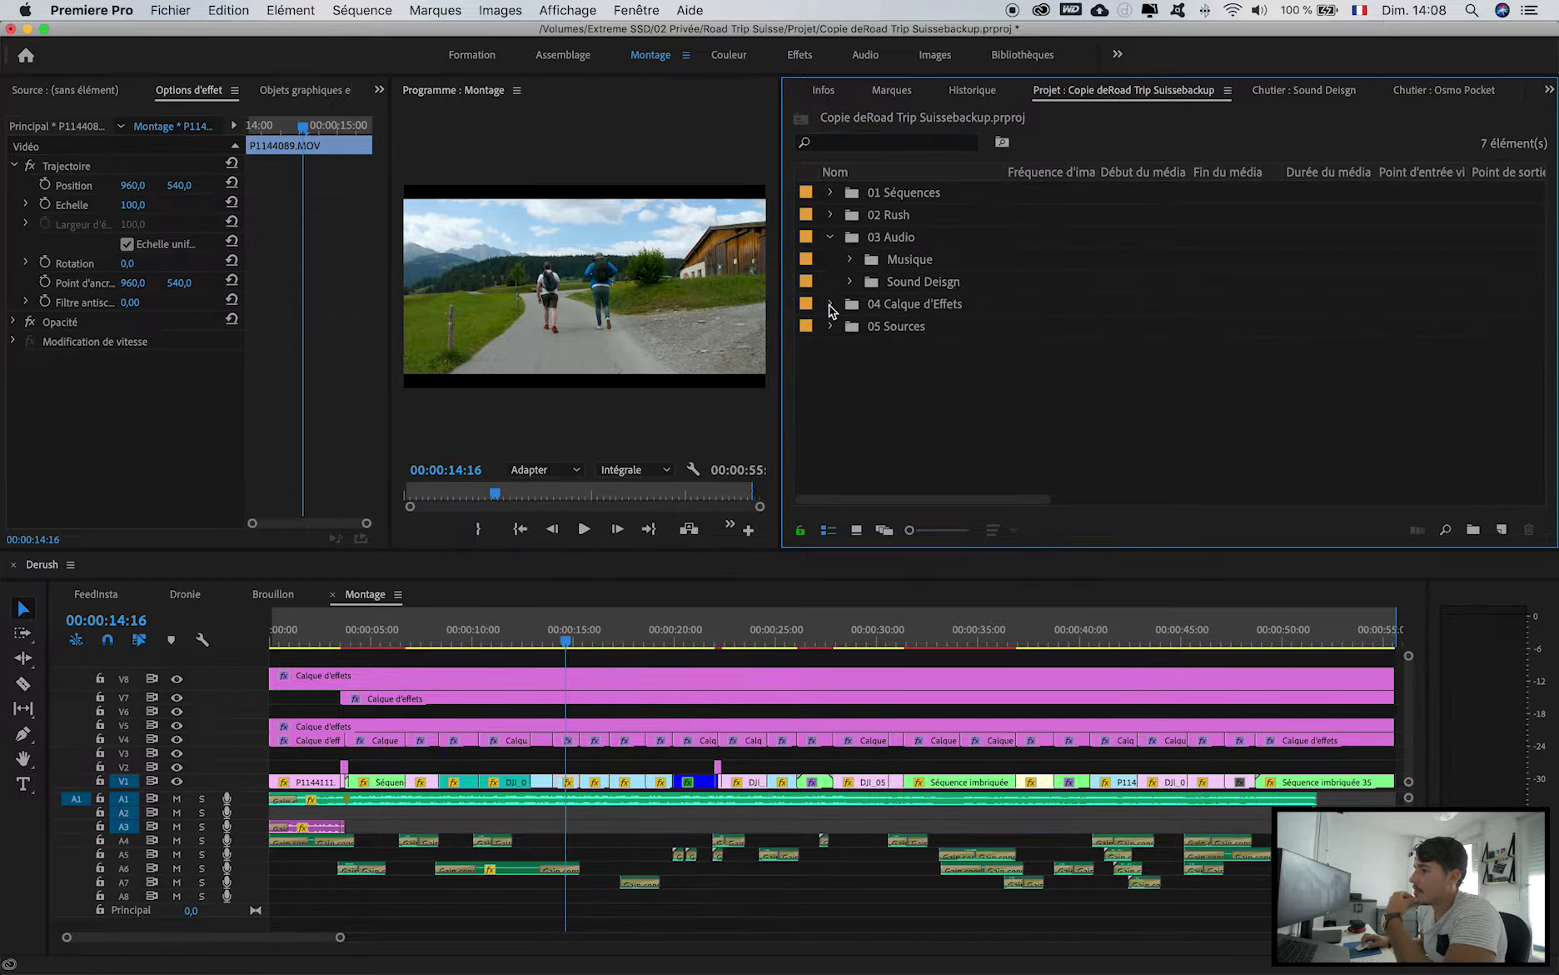
left_click(831, 325)
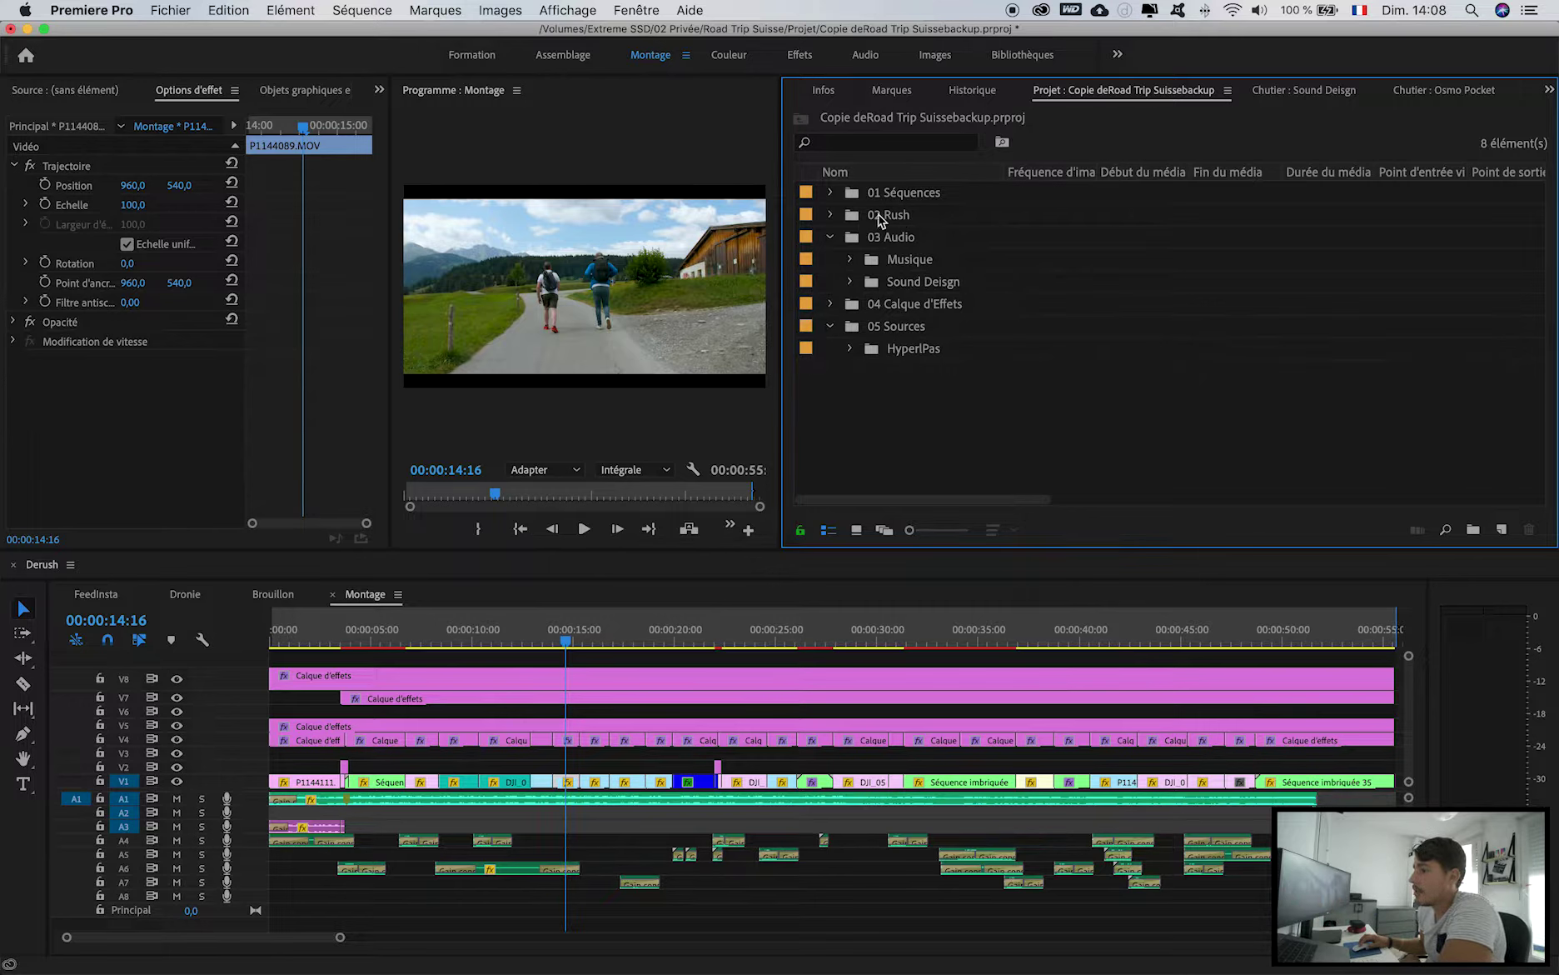
left_click(840, 192)
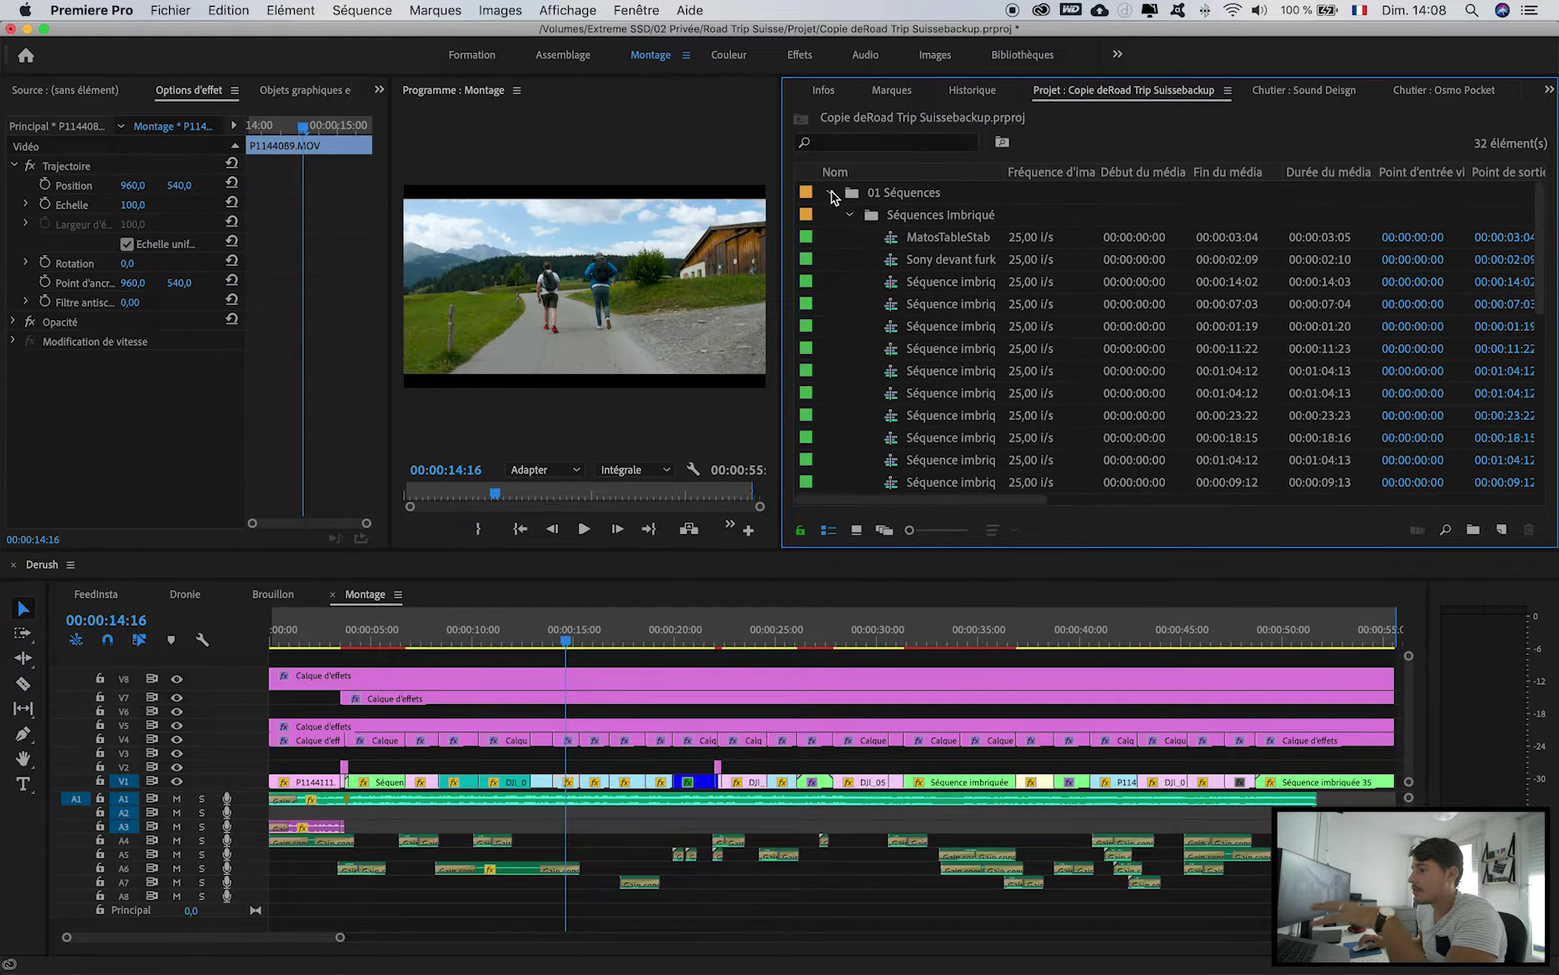
scroll(980, 278, "down", 5)
scroll(979, 278, "up", 5)
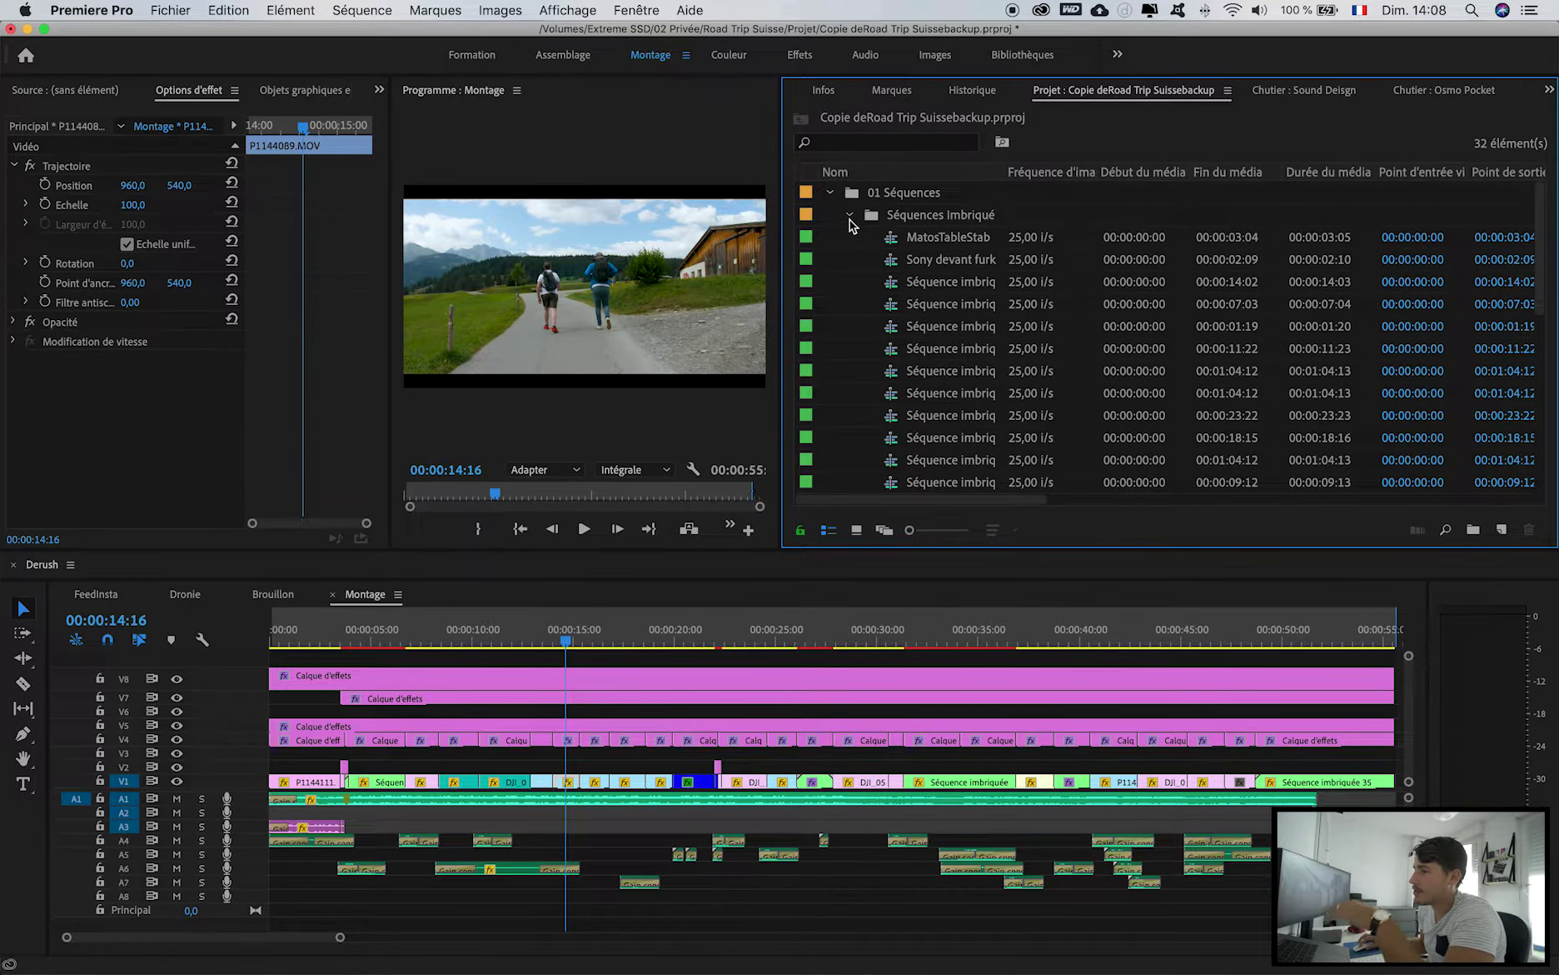
left_click(850, 217)
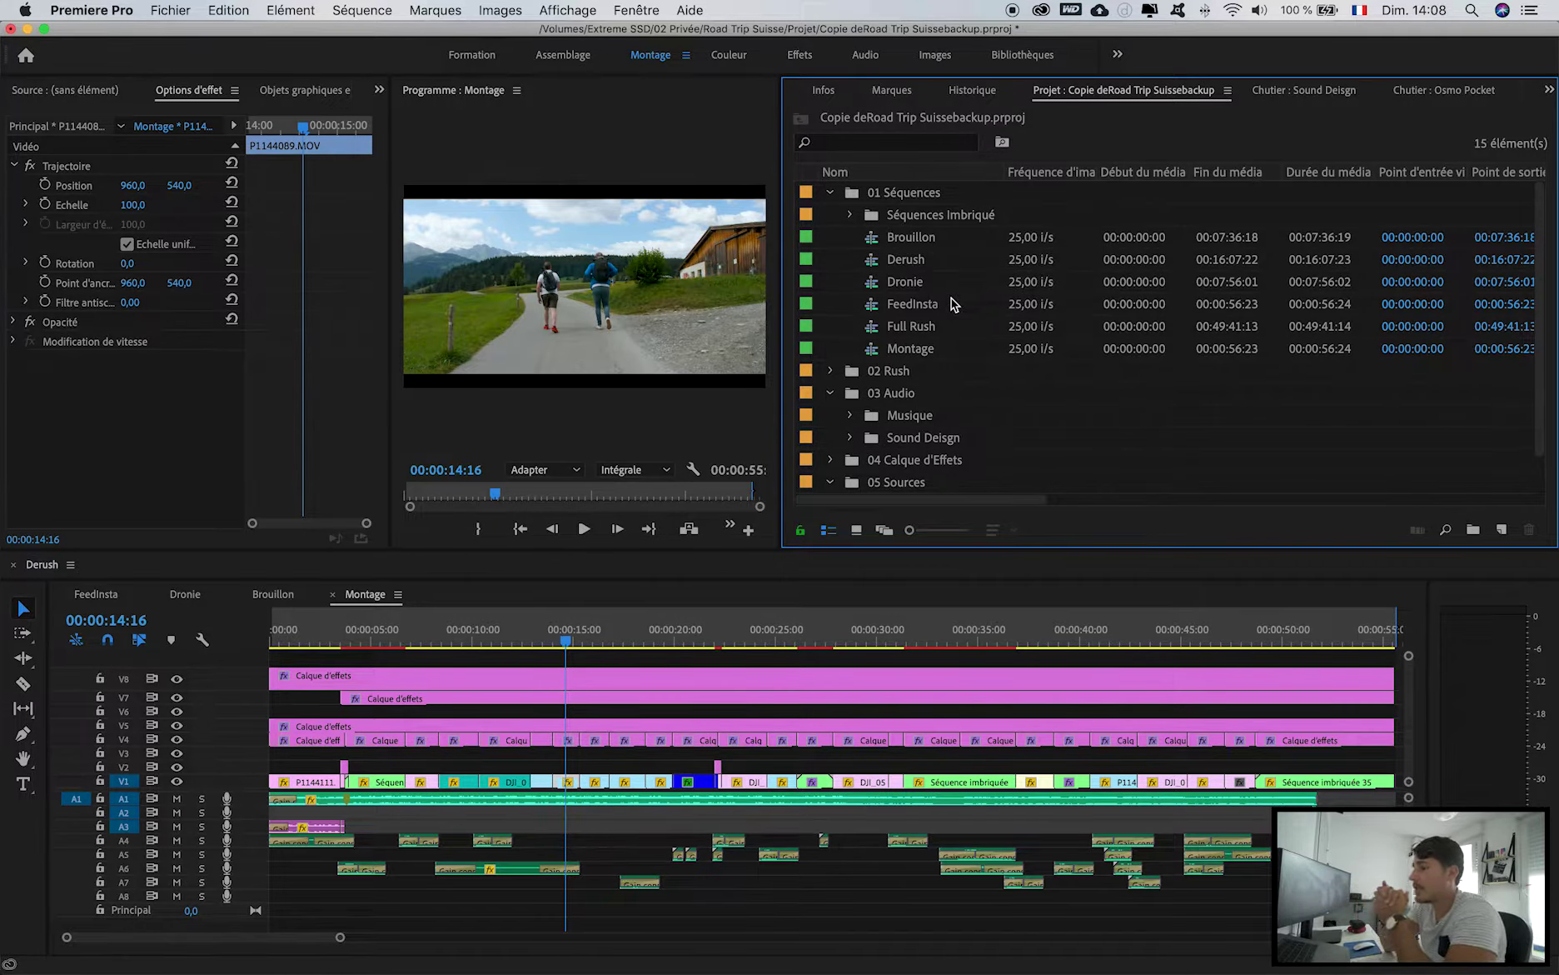
Open the Full Rush sequence and inspect its footage at several points across the whole timeline.
double_click(908, 327)
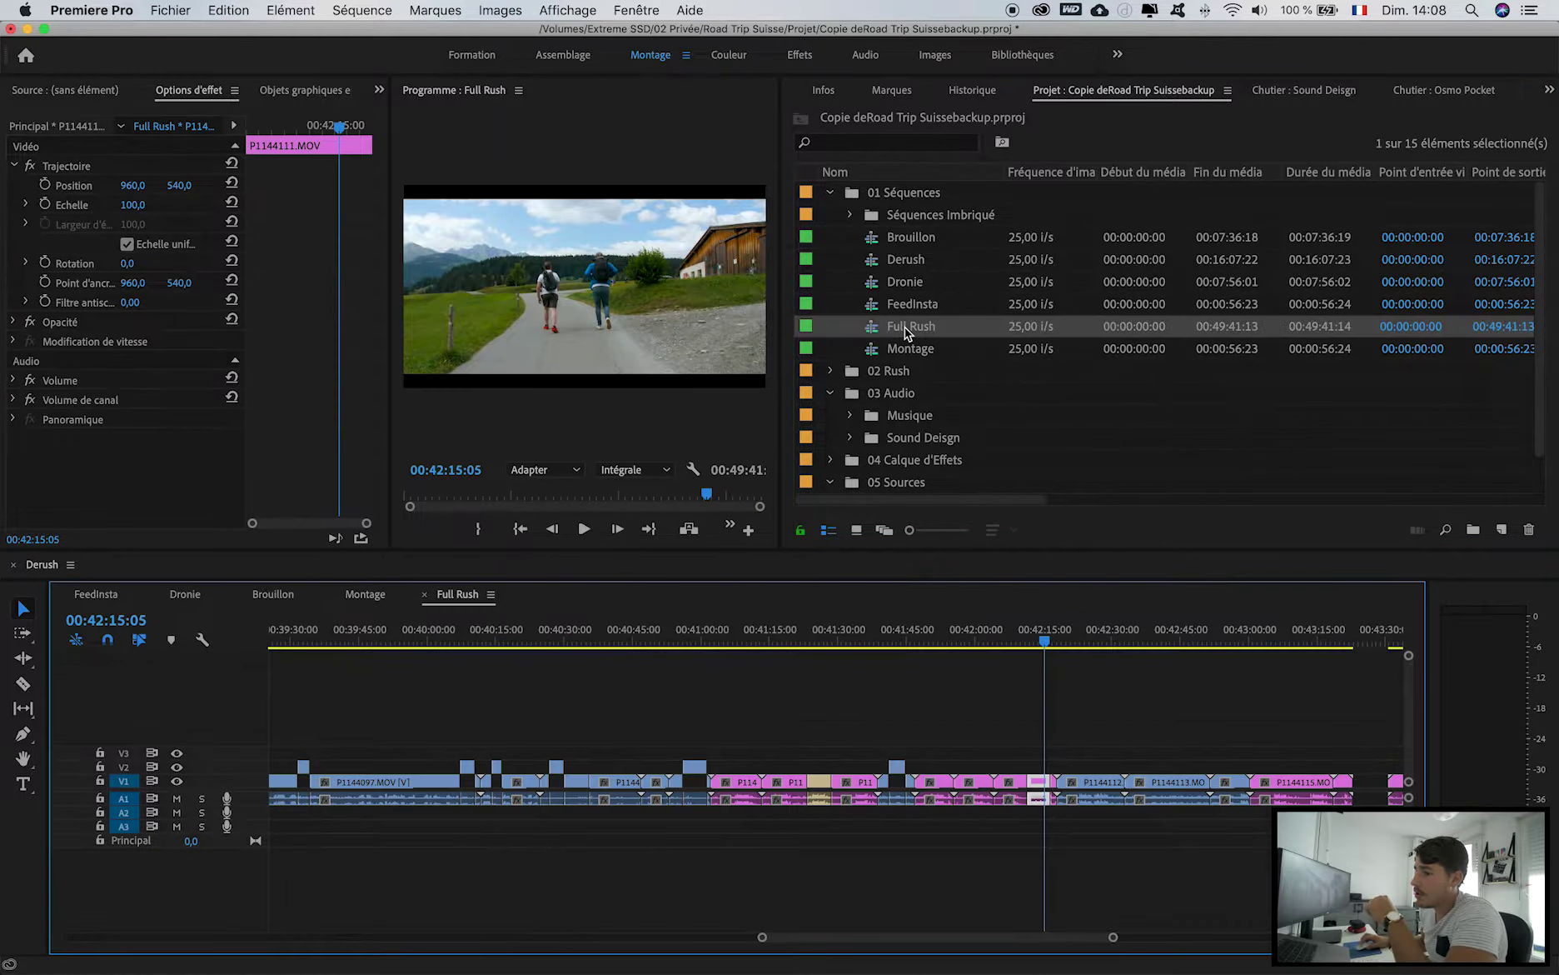
left_click_drag(762, 936, 66, 937)
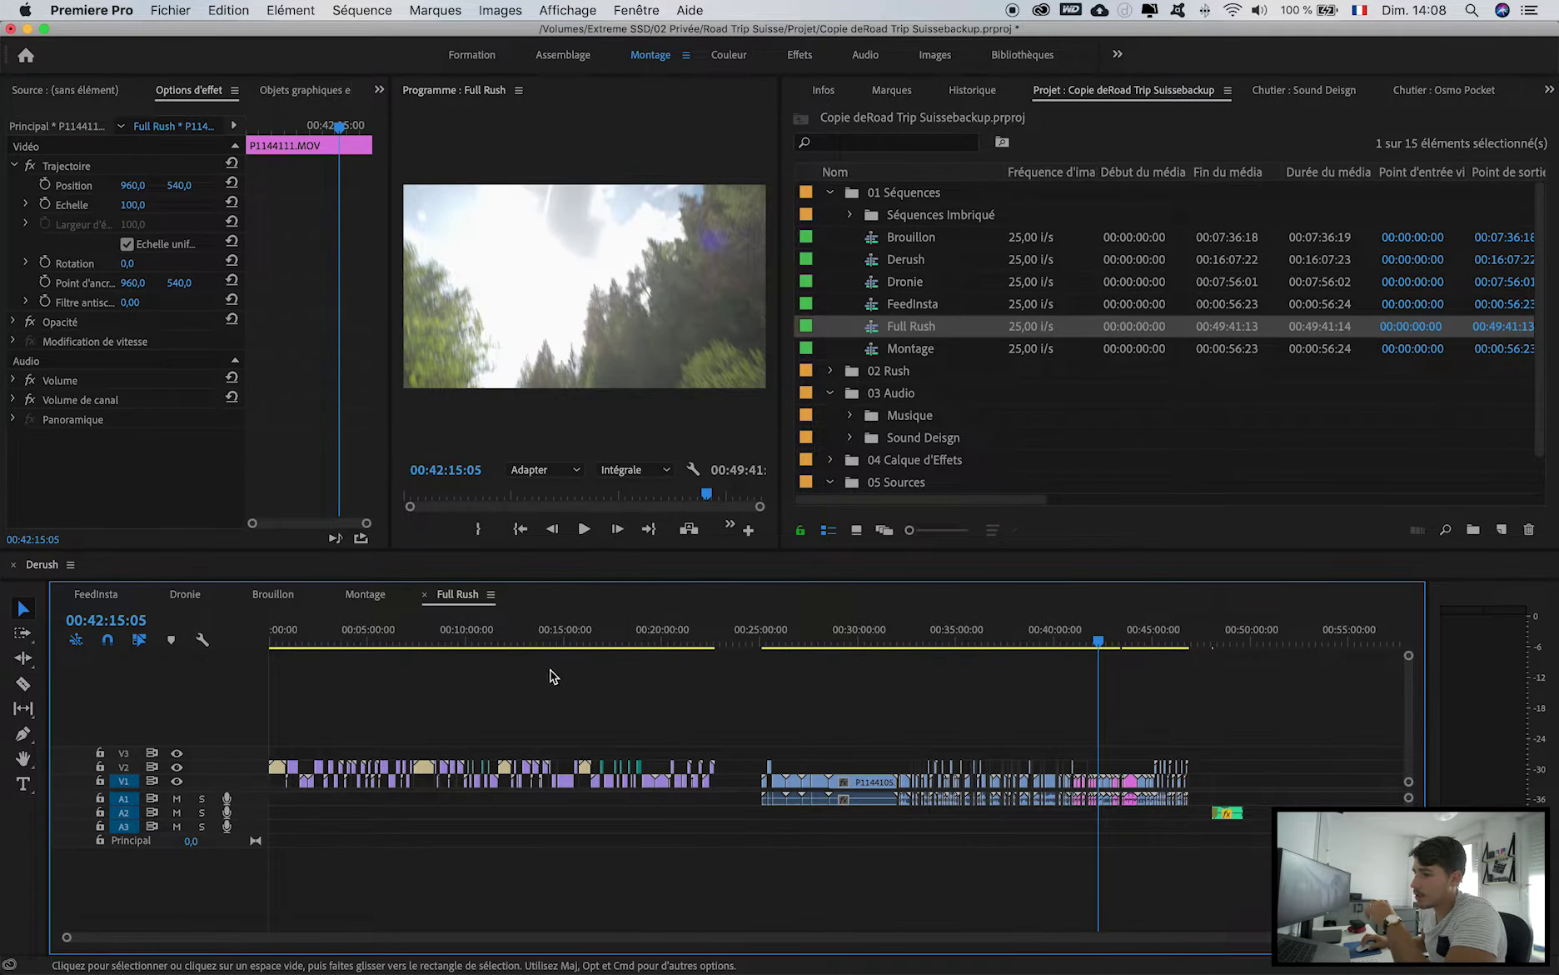
left_click(481, 640)
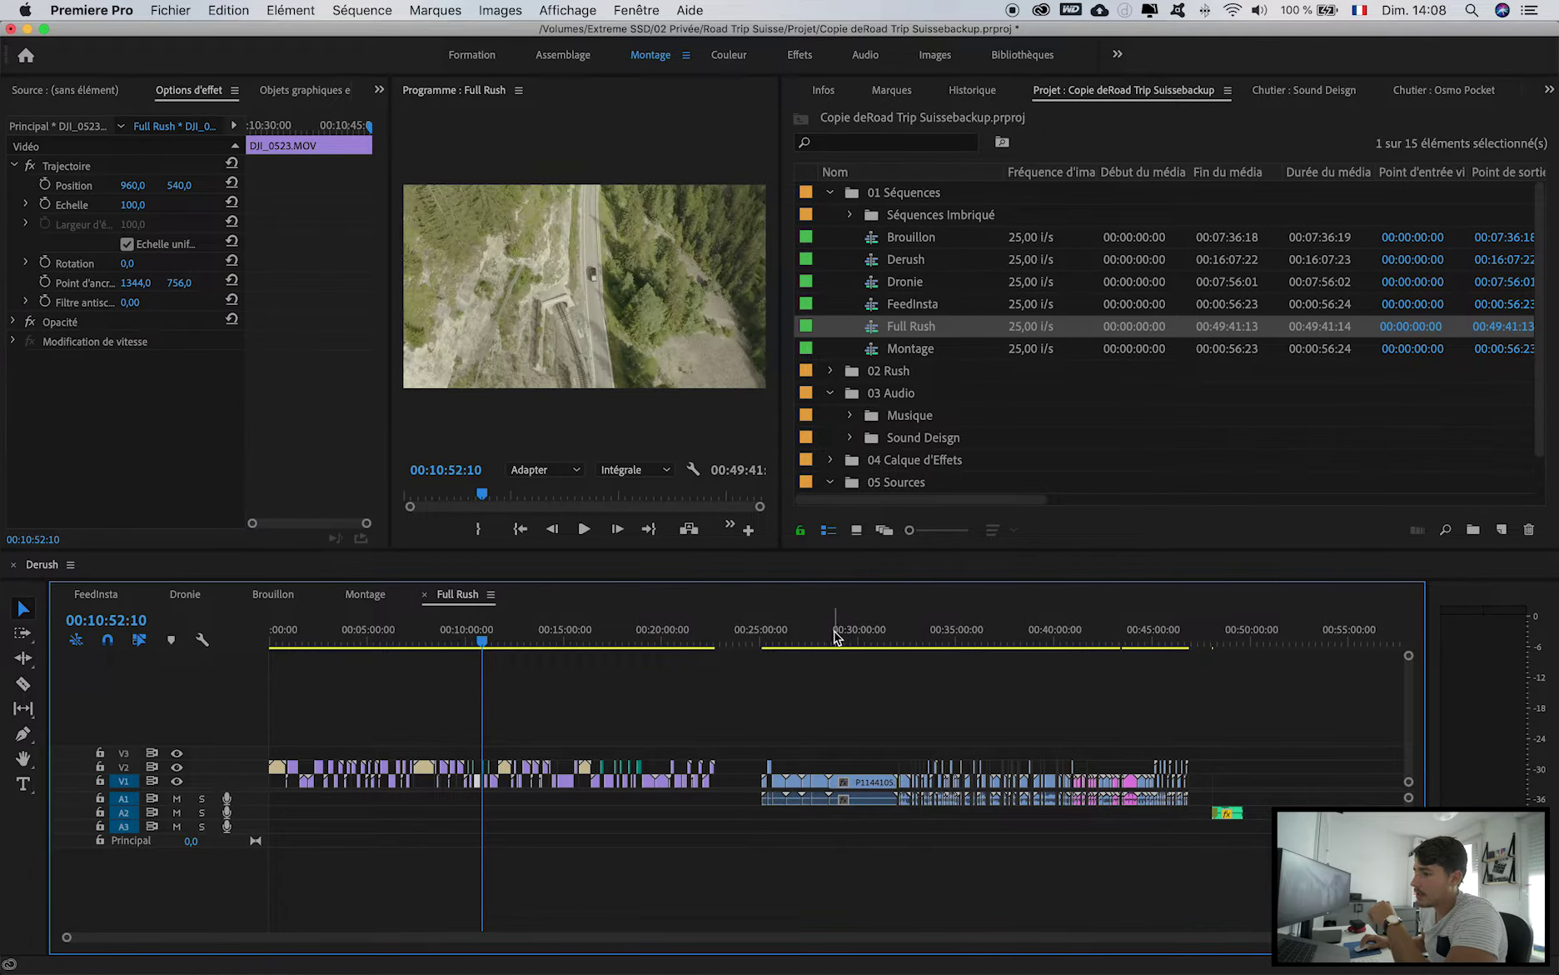
left_click_drag(916, 641, 968, 641)
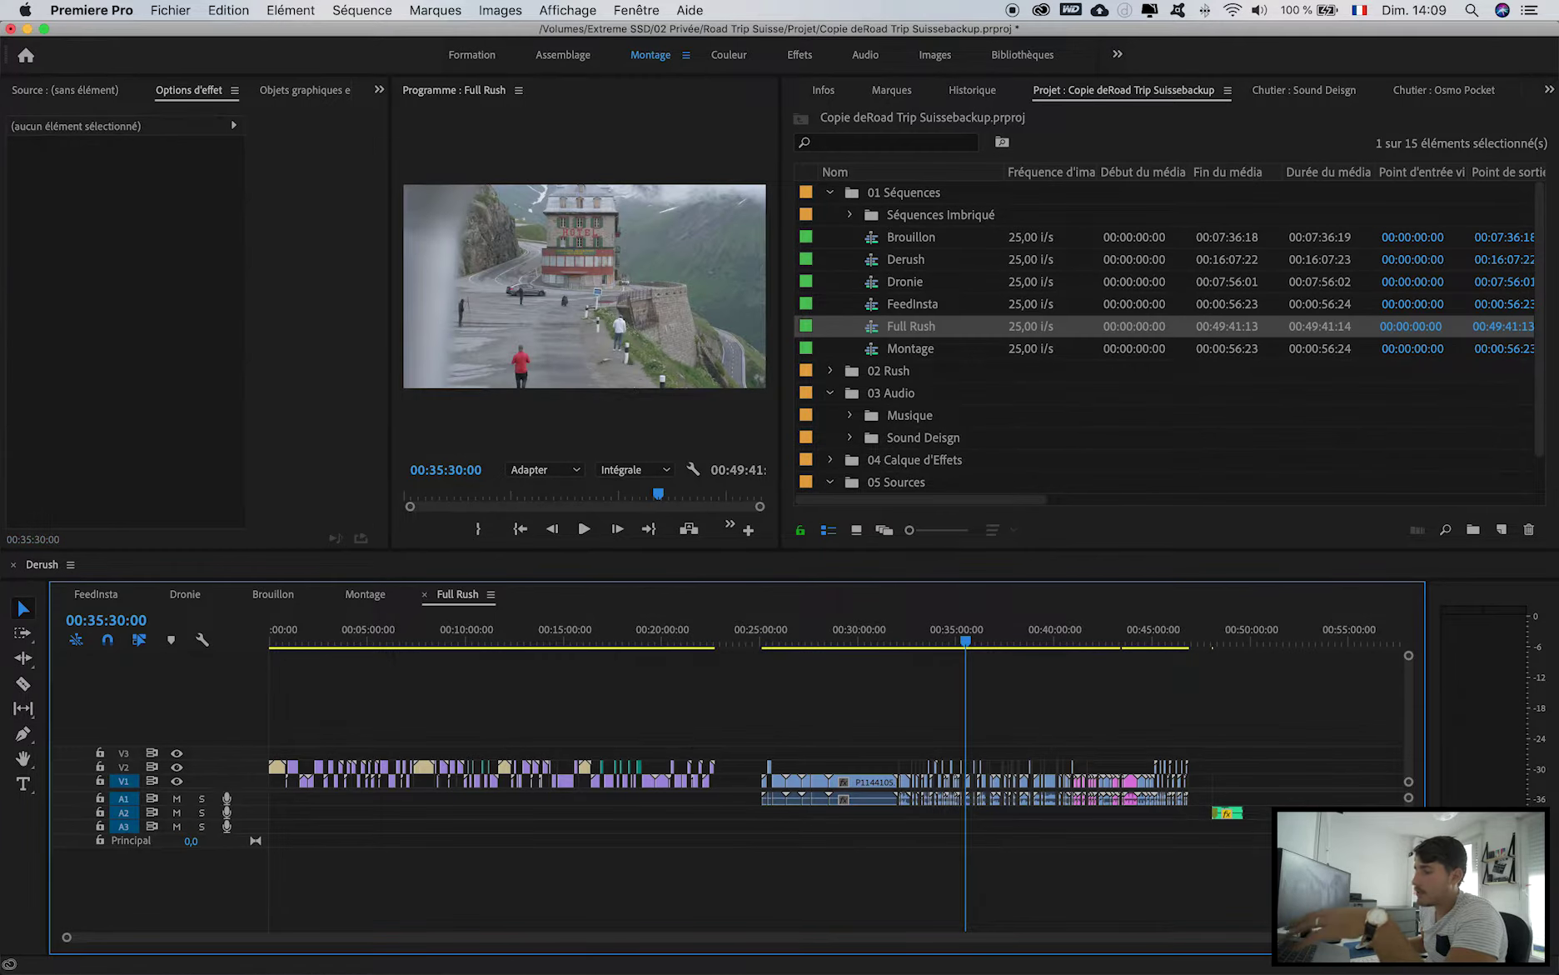
Select all the clips raised to V2 in Full Rush and place copies on V1 of the Tuto sequence.
left_click_drag(1407, 937, 884, 922)
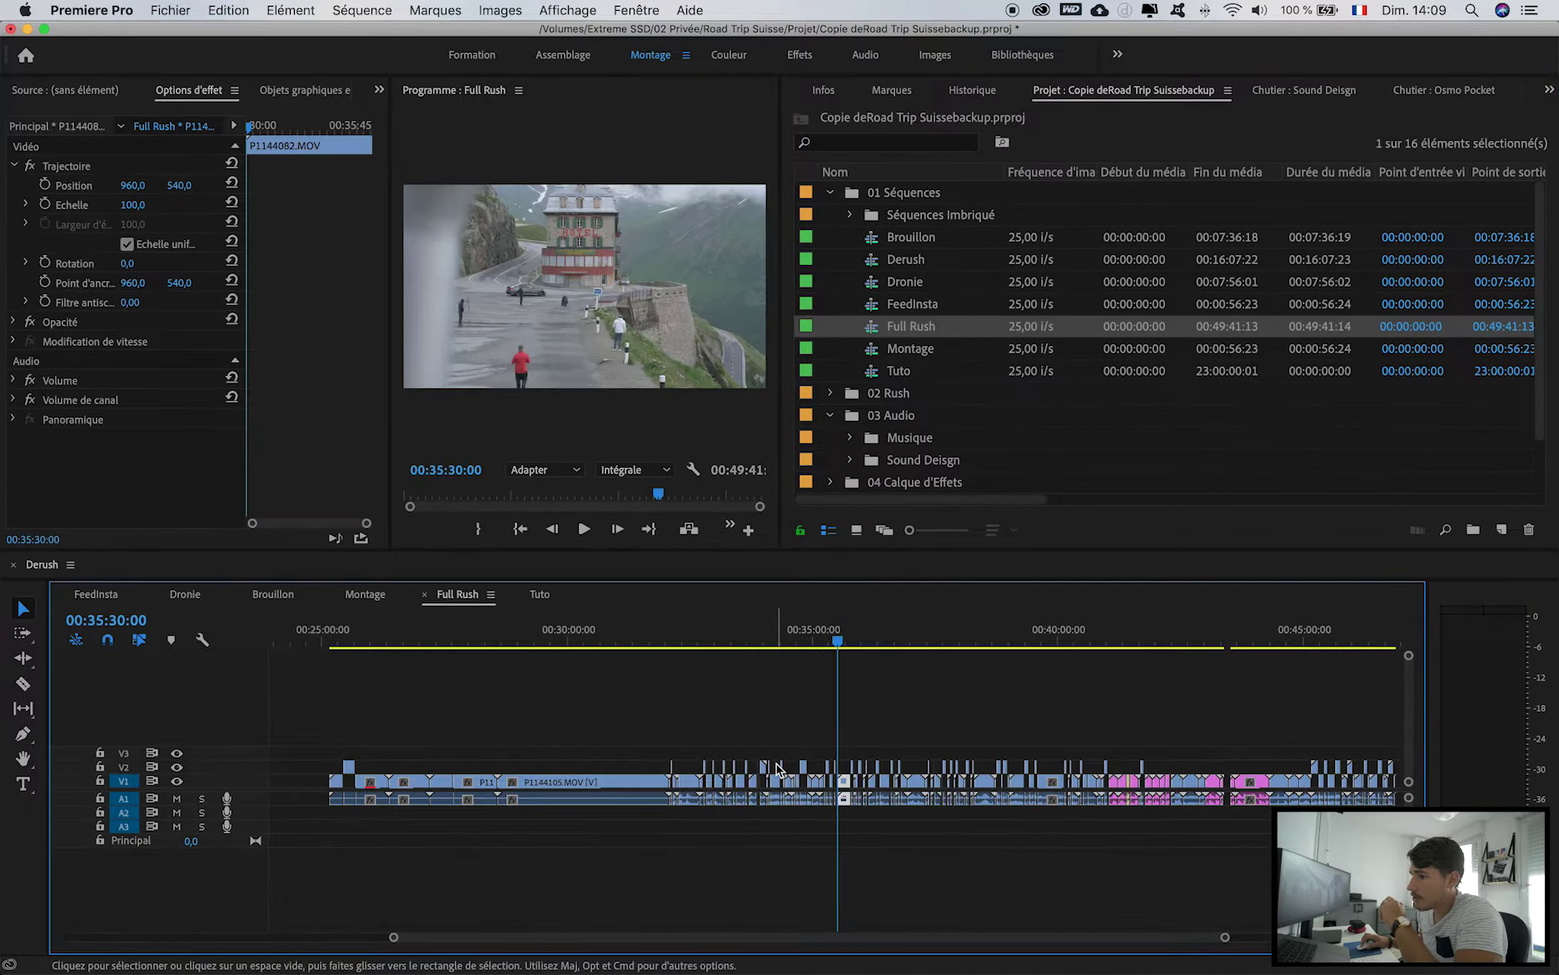
left_click_drag(1225, 937, 1399, 937)
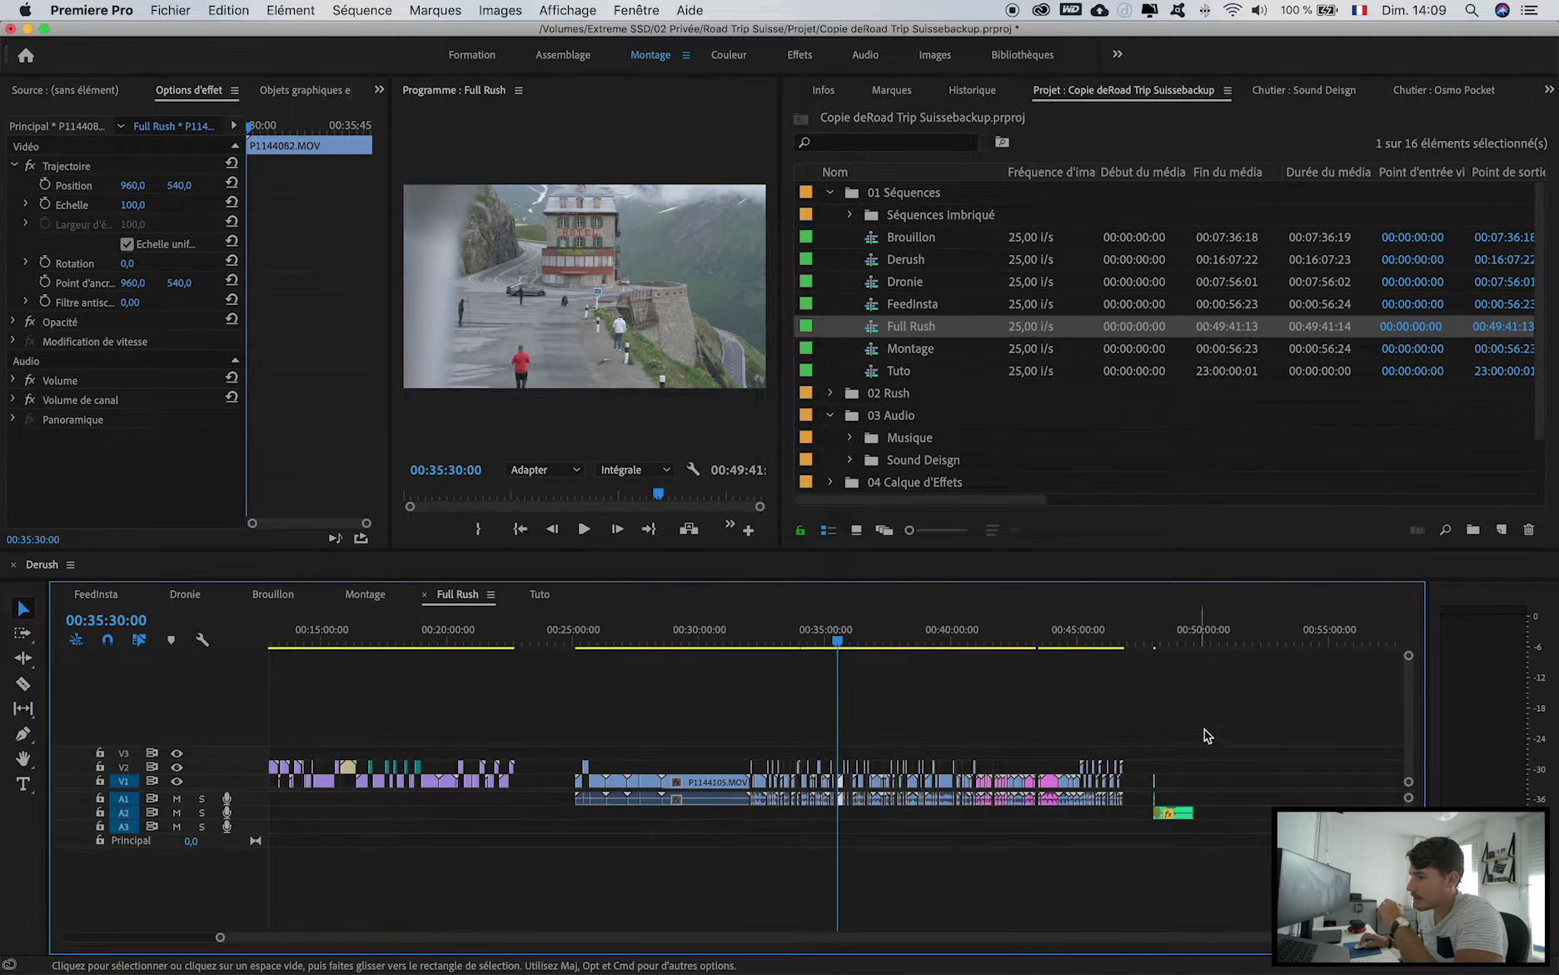
left_click_drag(1249, 729, 122, 761)
mouse_move(471, 781)
left_mouse_down()
mouse_move(540, 597)
mouse_move(471, 774)
left_mouse_up()
left_click_drag(624, 937, 1299, 937)
Lay the Calque d'effets adjustment layer on V2 over the Tuto clips and cut it down to the gaps using the V1 clips.
double_click(915, 481)
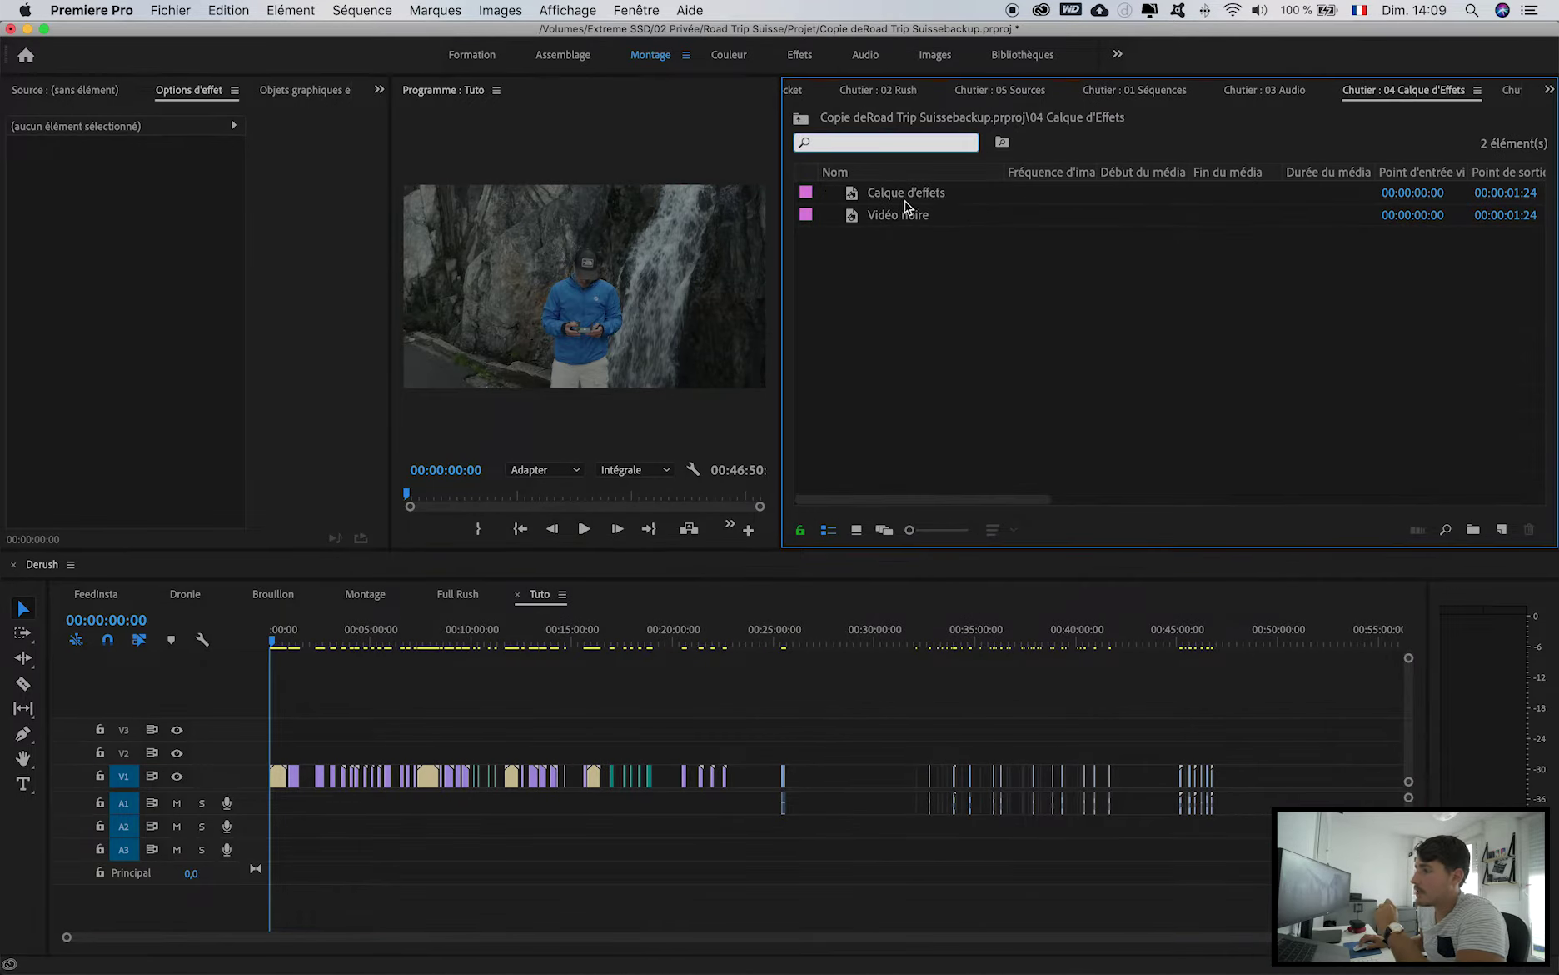
left_click_drag(908, 193, 1224, 745)
left_click_drag(1260, 877, 275, 771)
mouse_move(433, 779)
left_mouse_down()
mouse_move(429, 760)
mouse_move(430, 778)
left_mouse_up()
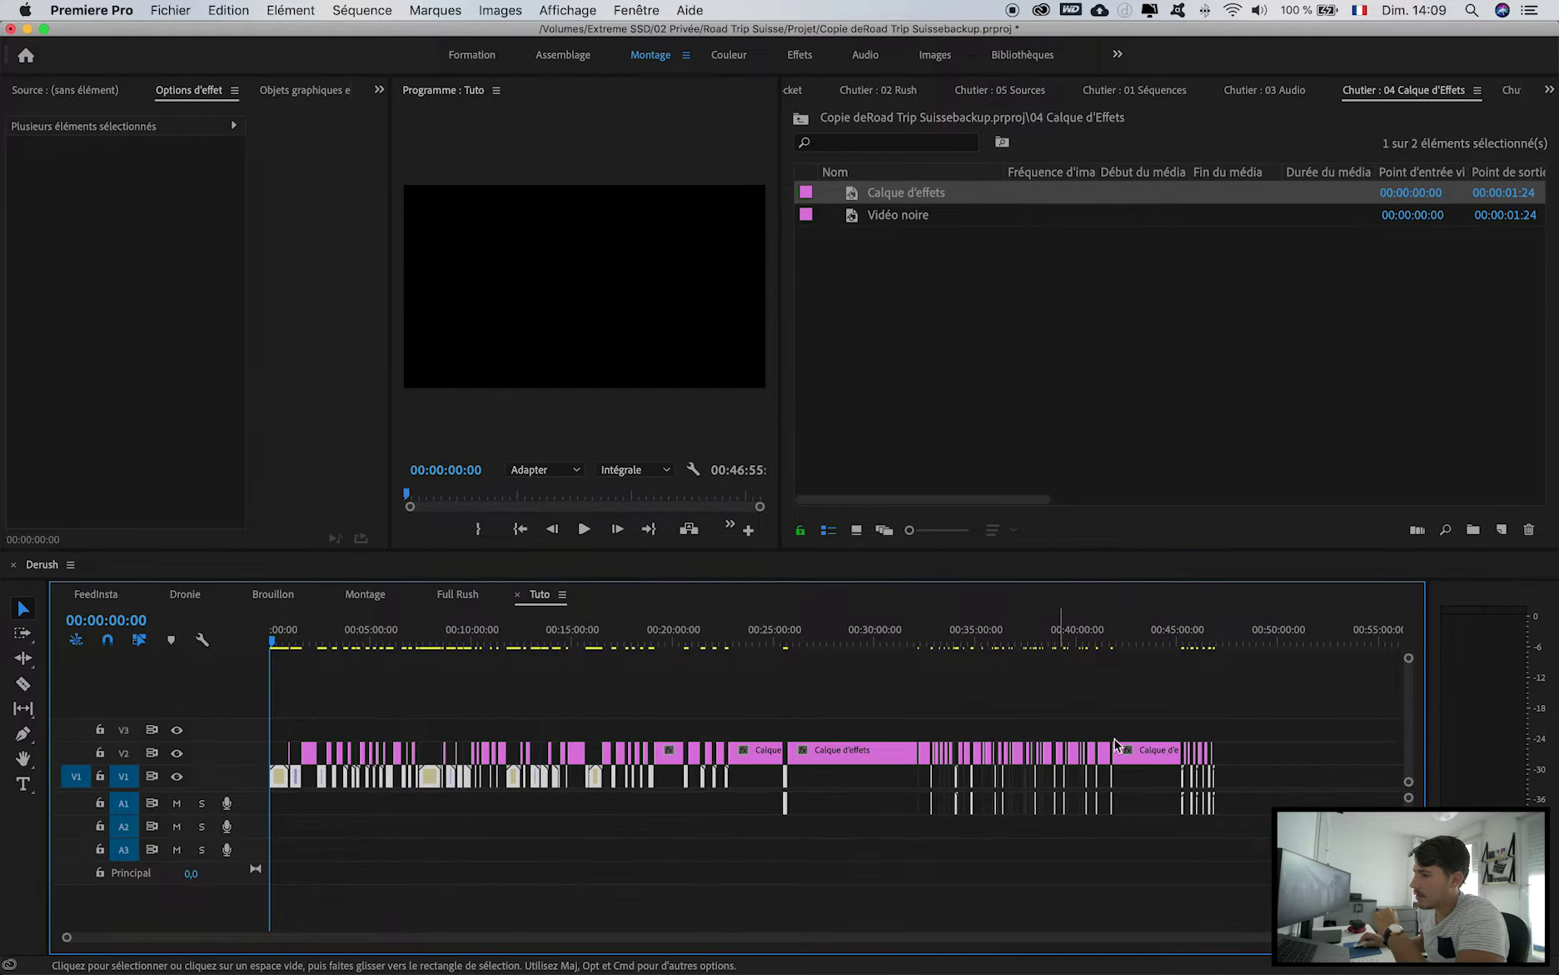
Ripple delete all the adjustment layer pieces on V2 of Tuto to close the gaps between the clips.
left_click_drag(1278, 719, 268, 746)
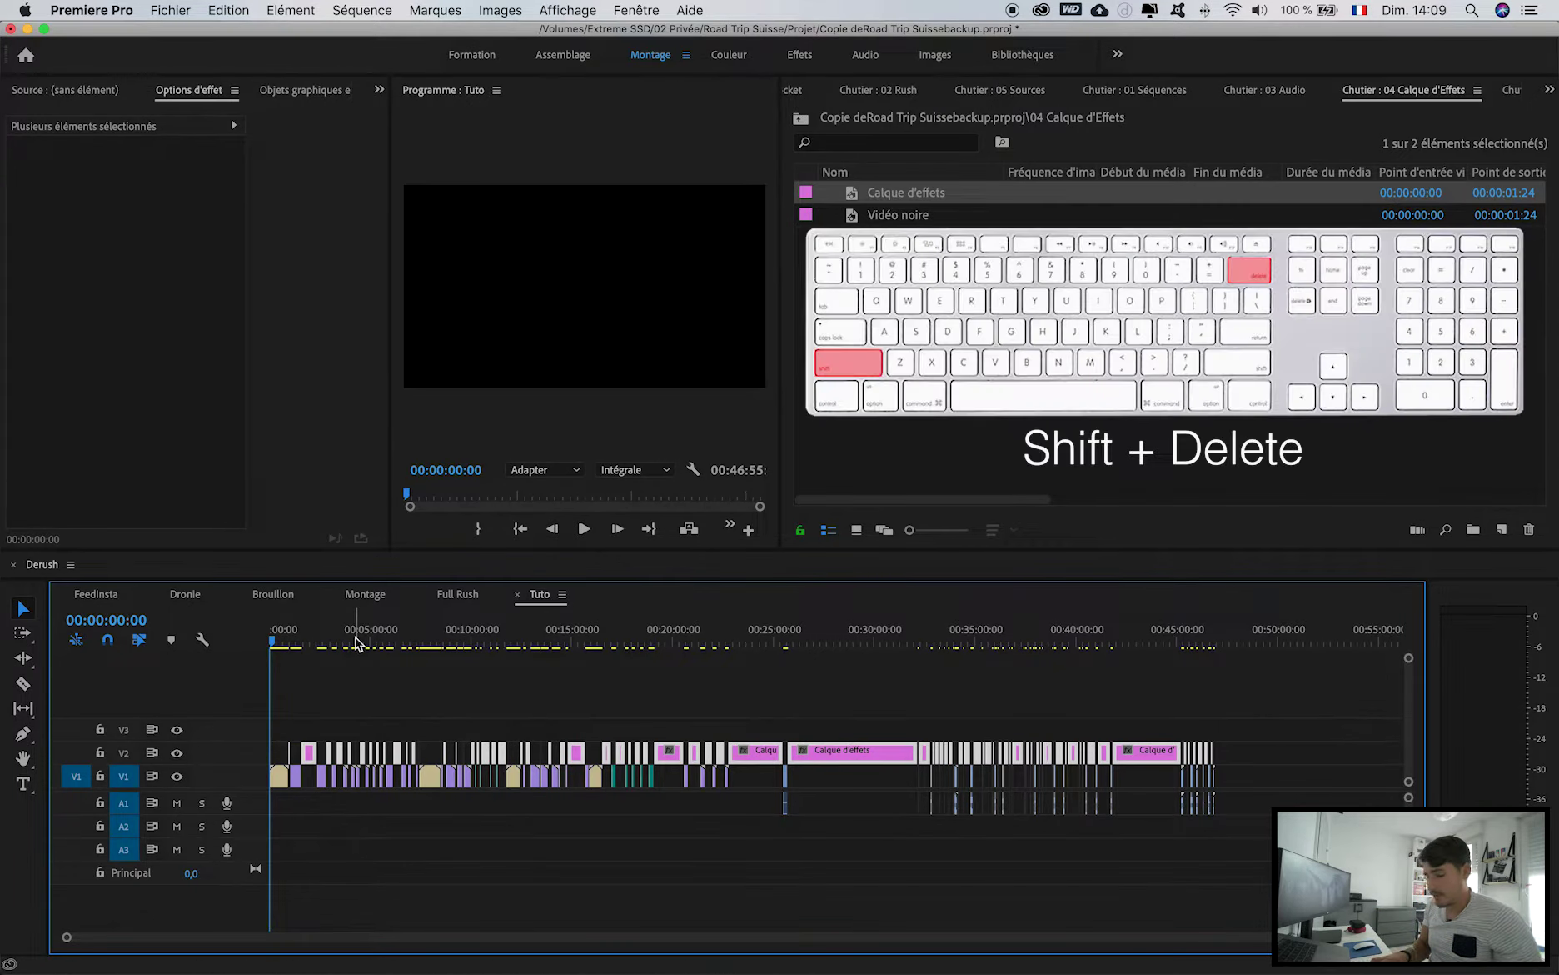
key("shift+Delete")
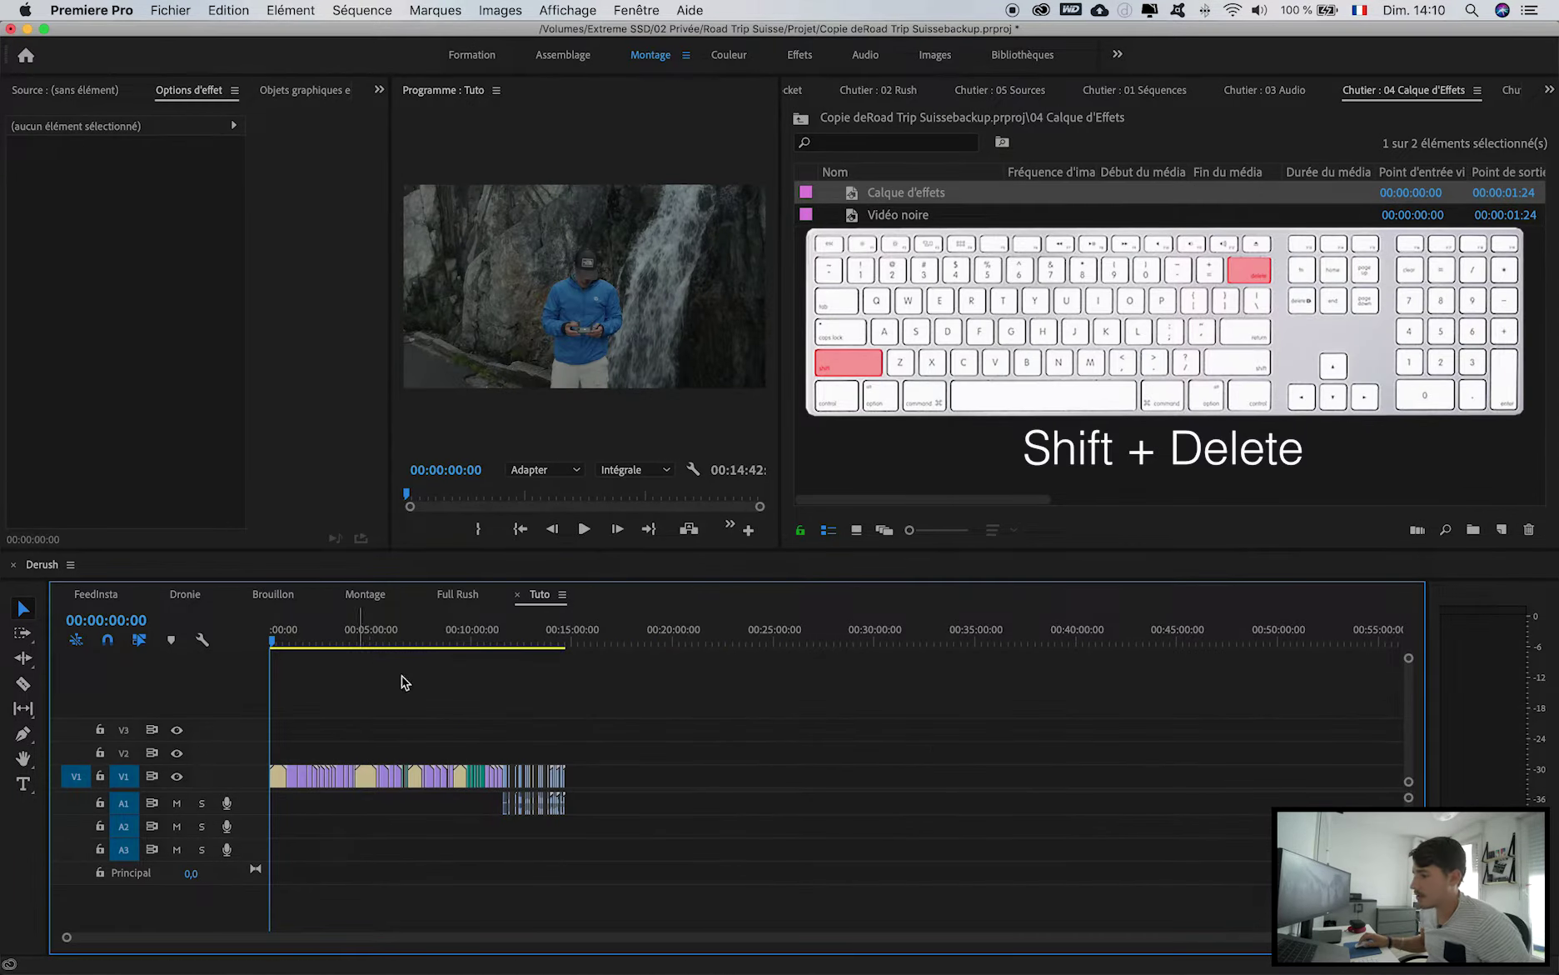
scroll(1086, 940, "up", 5)
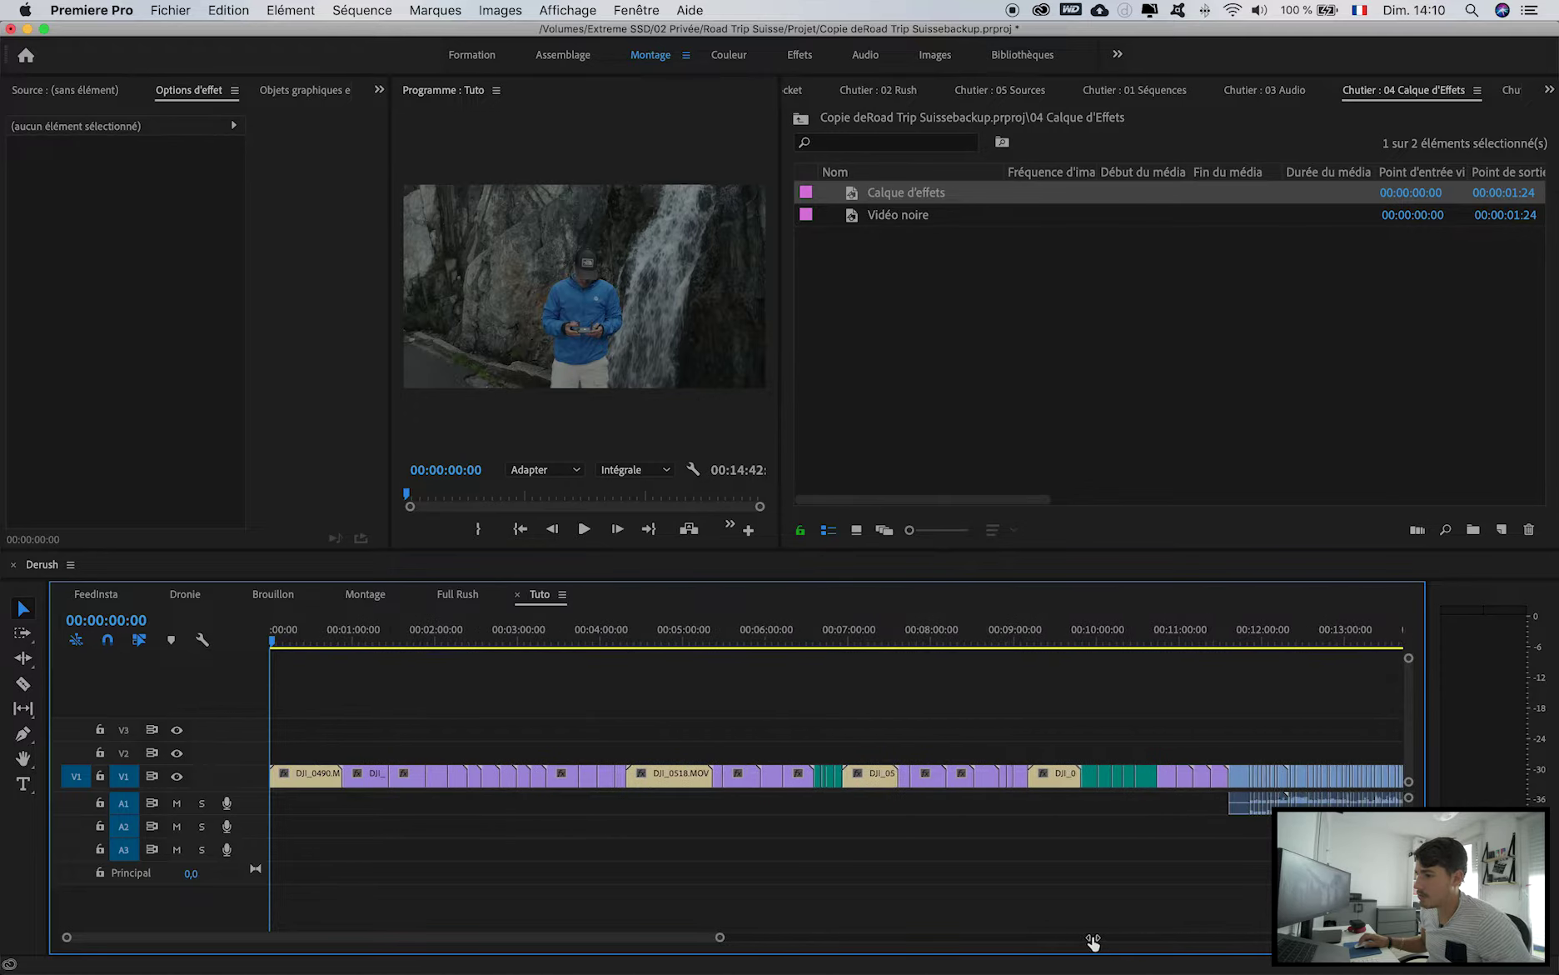
scroll(1176, 940, "down", 2)
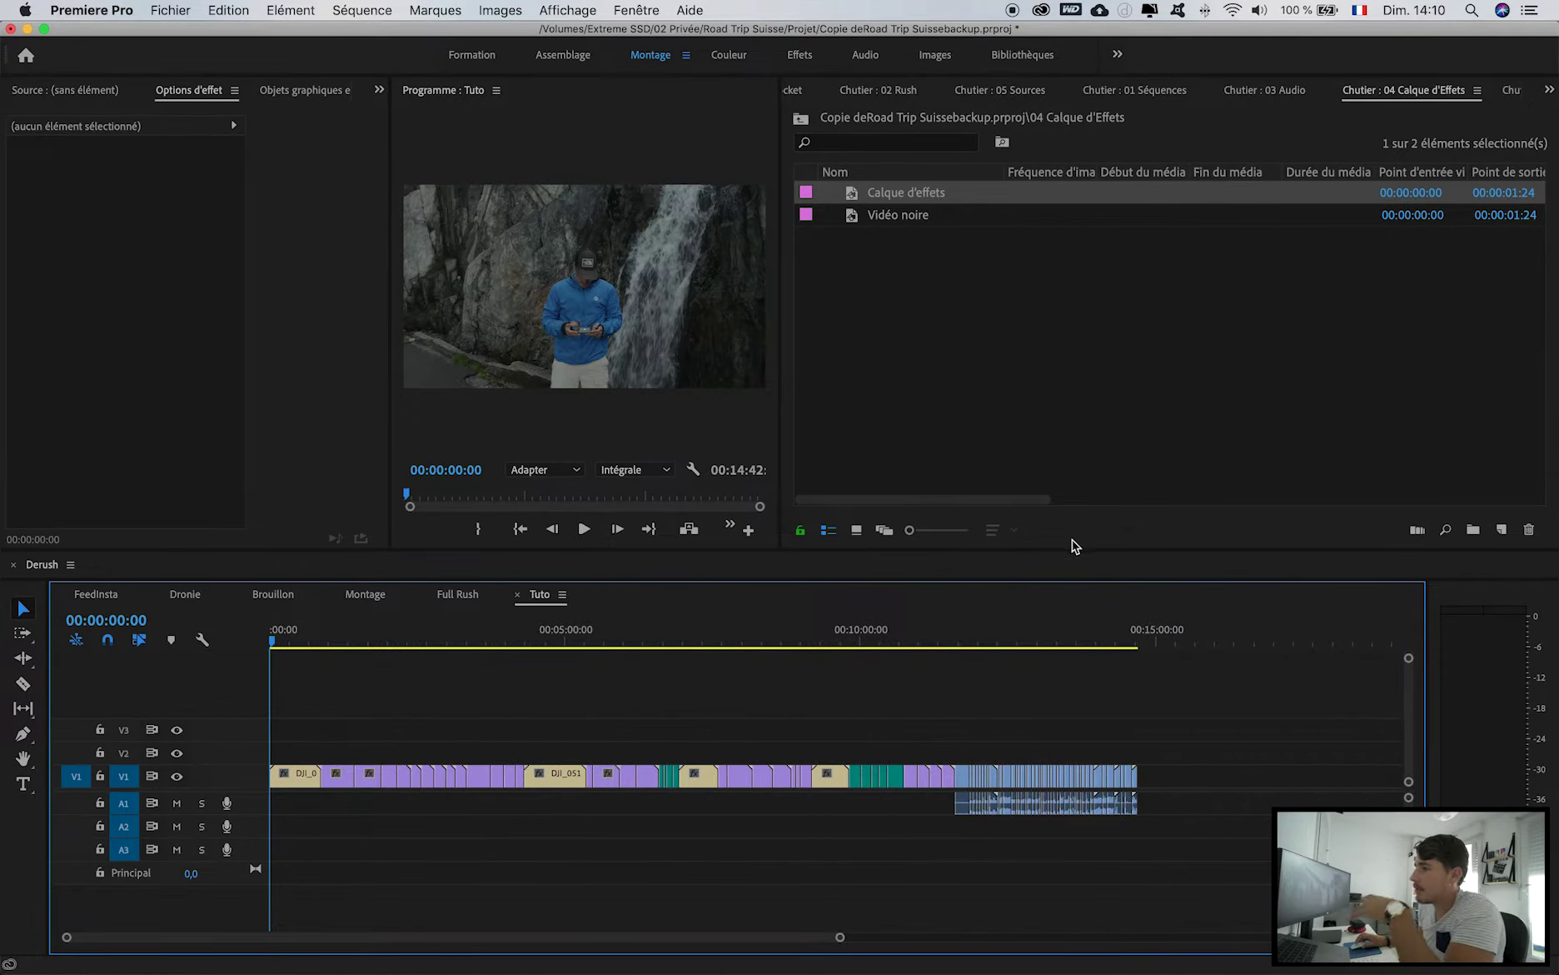
Open the Full Rush and Derush sequences from the project bin and compare their timelines.
scroll(888, 95, "up", 8)
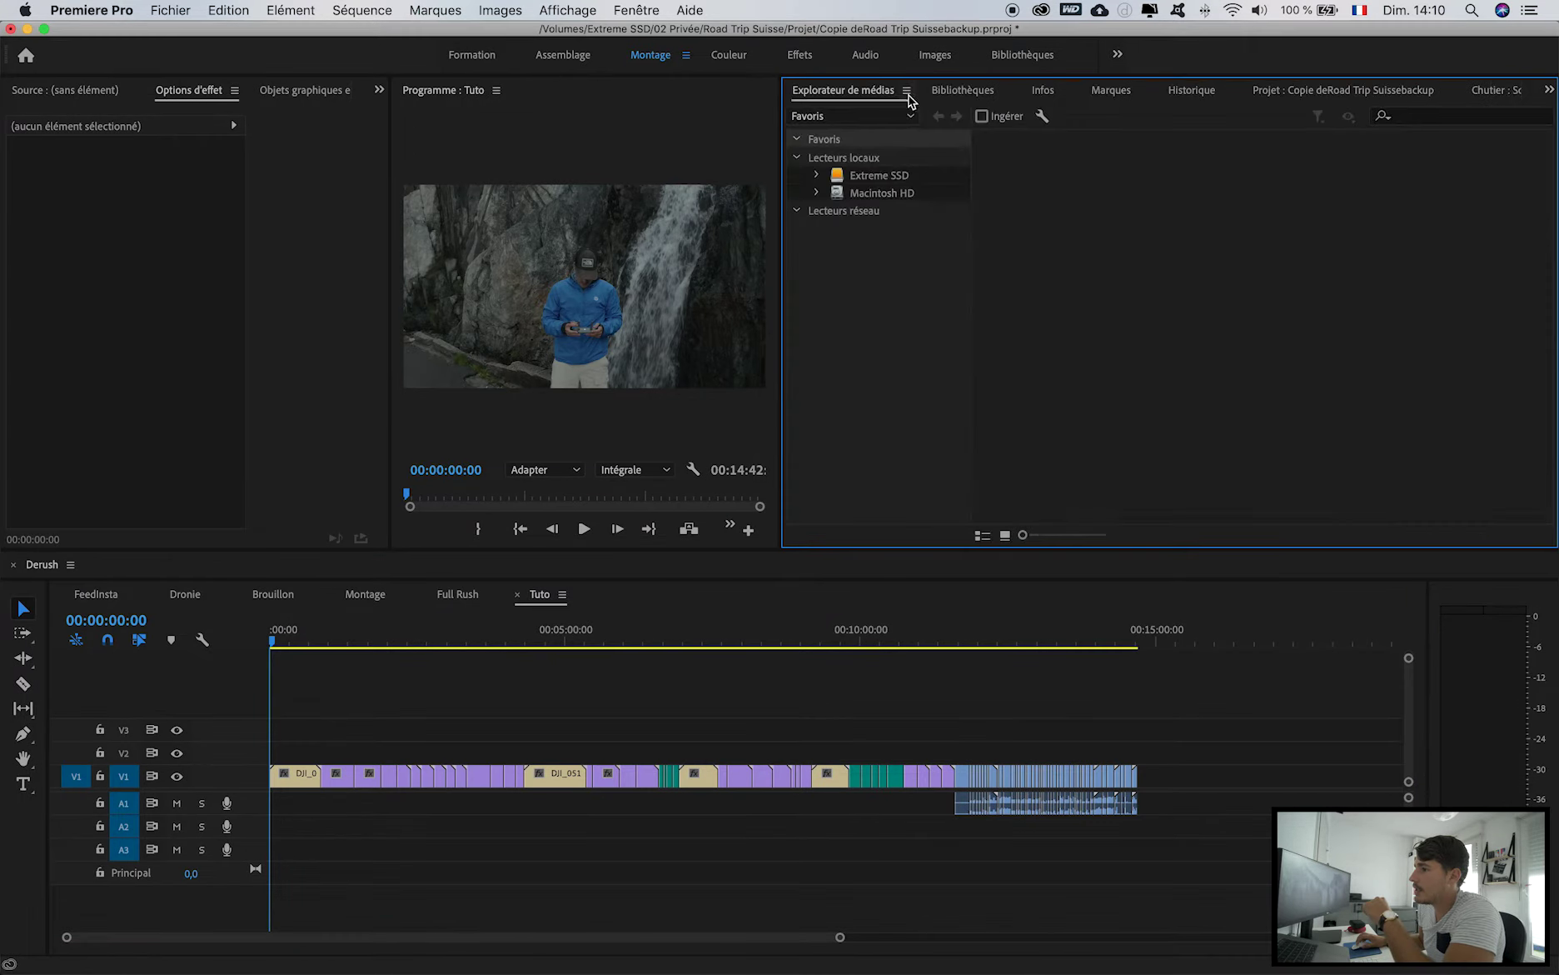
left_click(1356, 91)
scroll(941, 298, "up", 2)
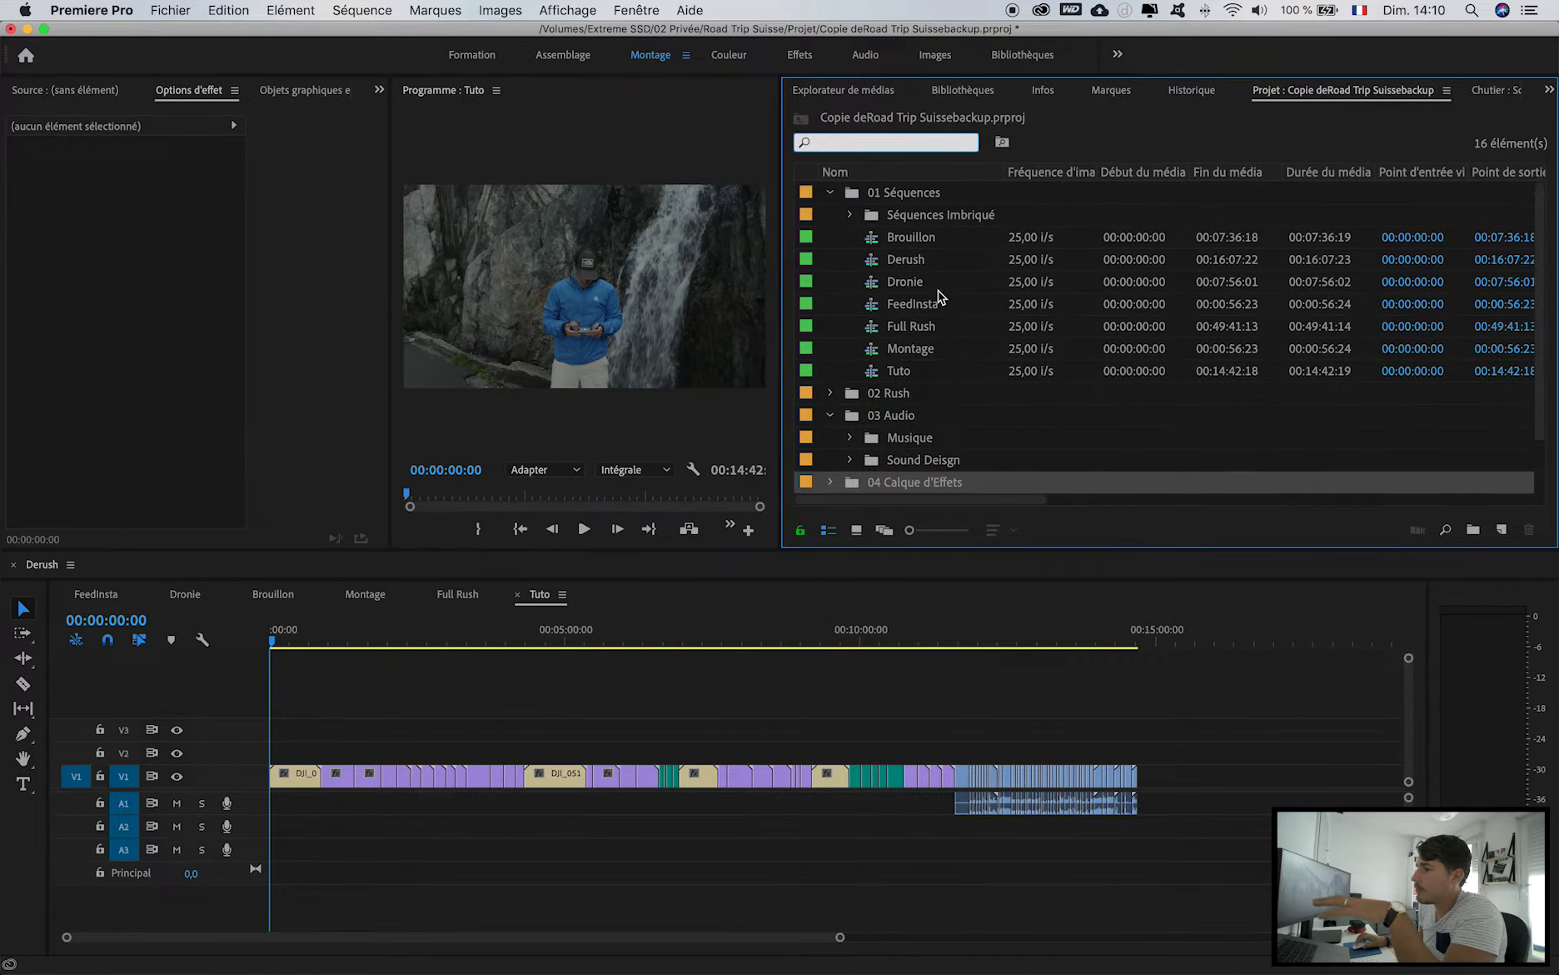
double_click(915, 335)
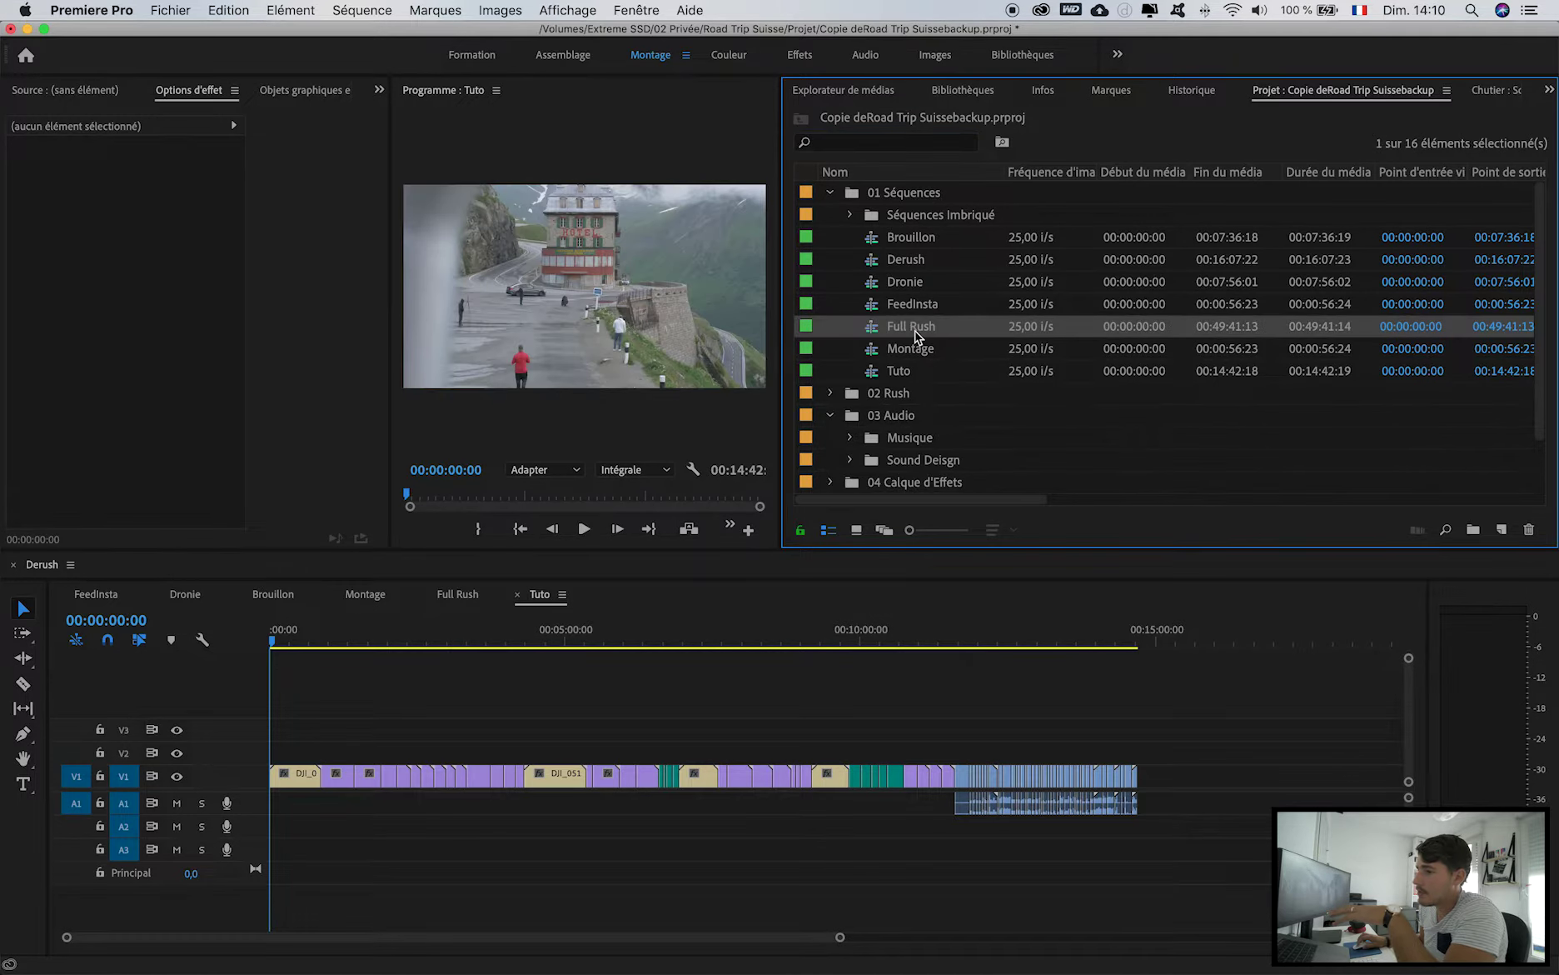
left_click(1026, 853)
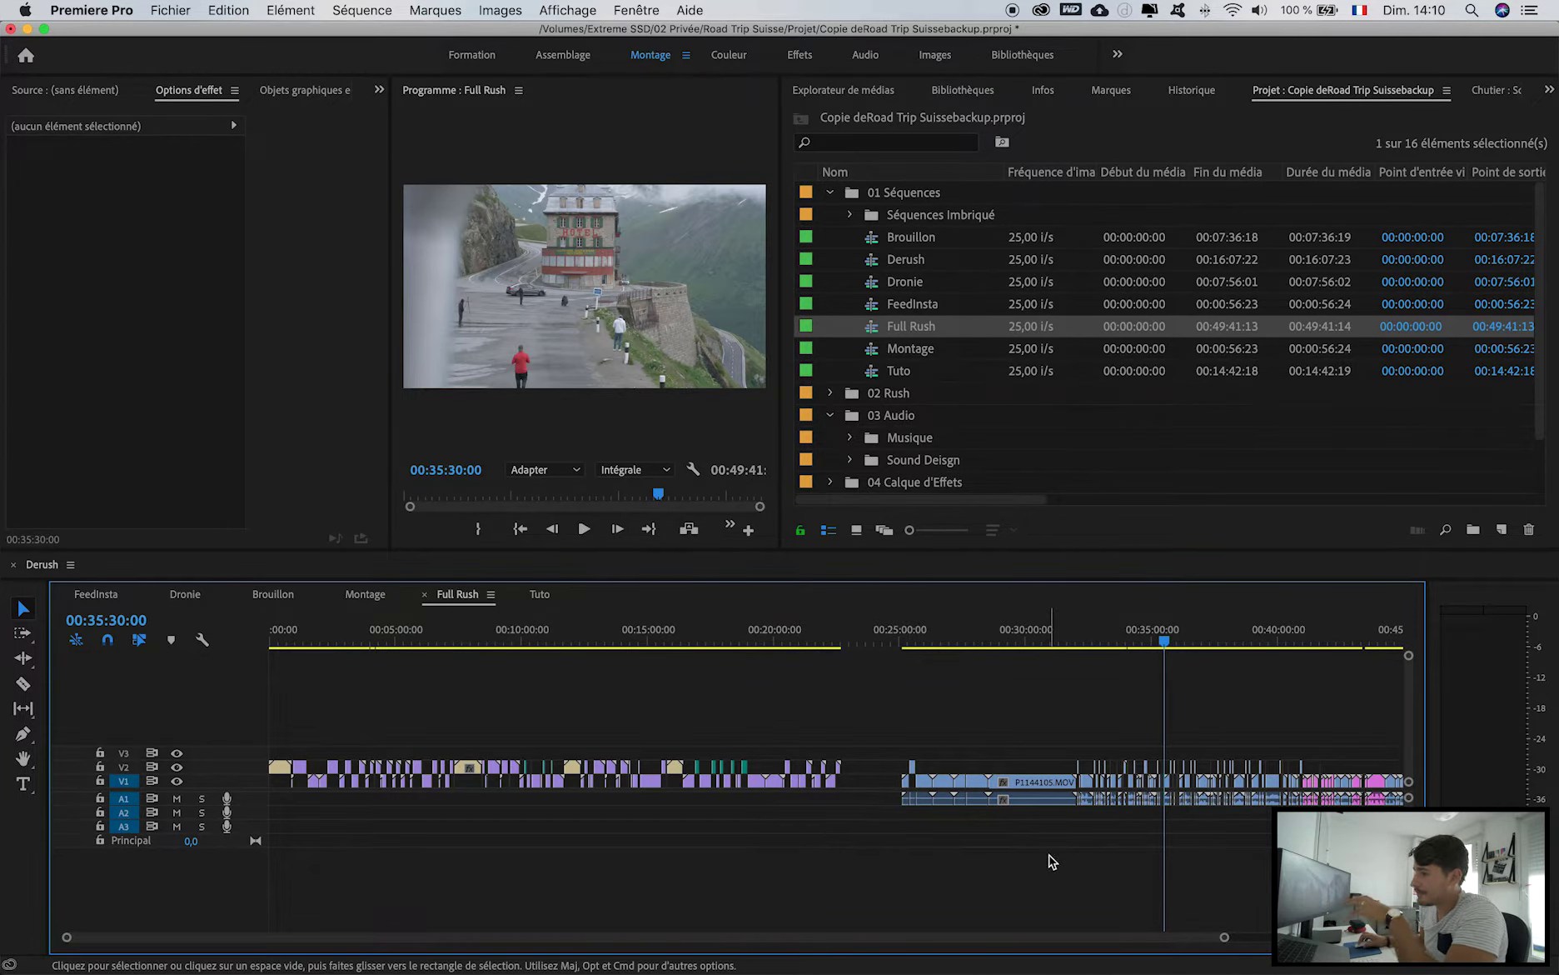
double_click(919, 264)
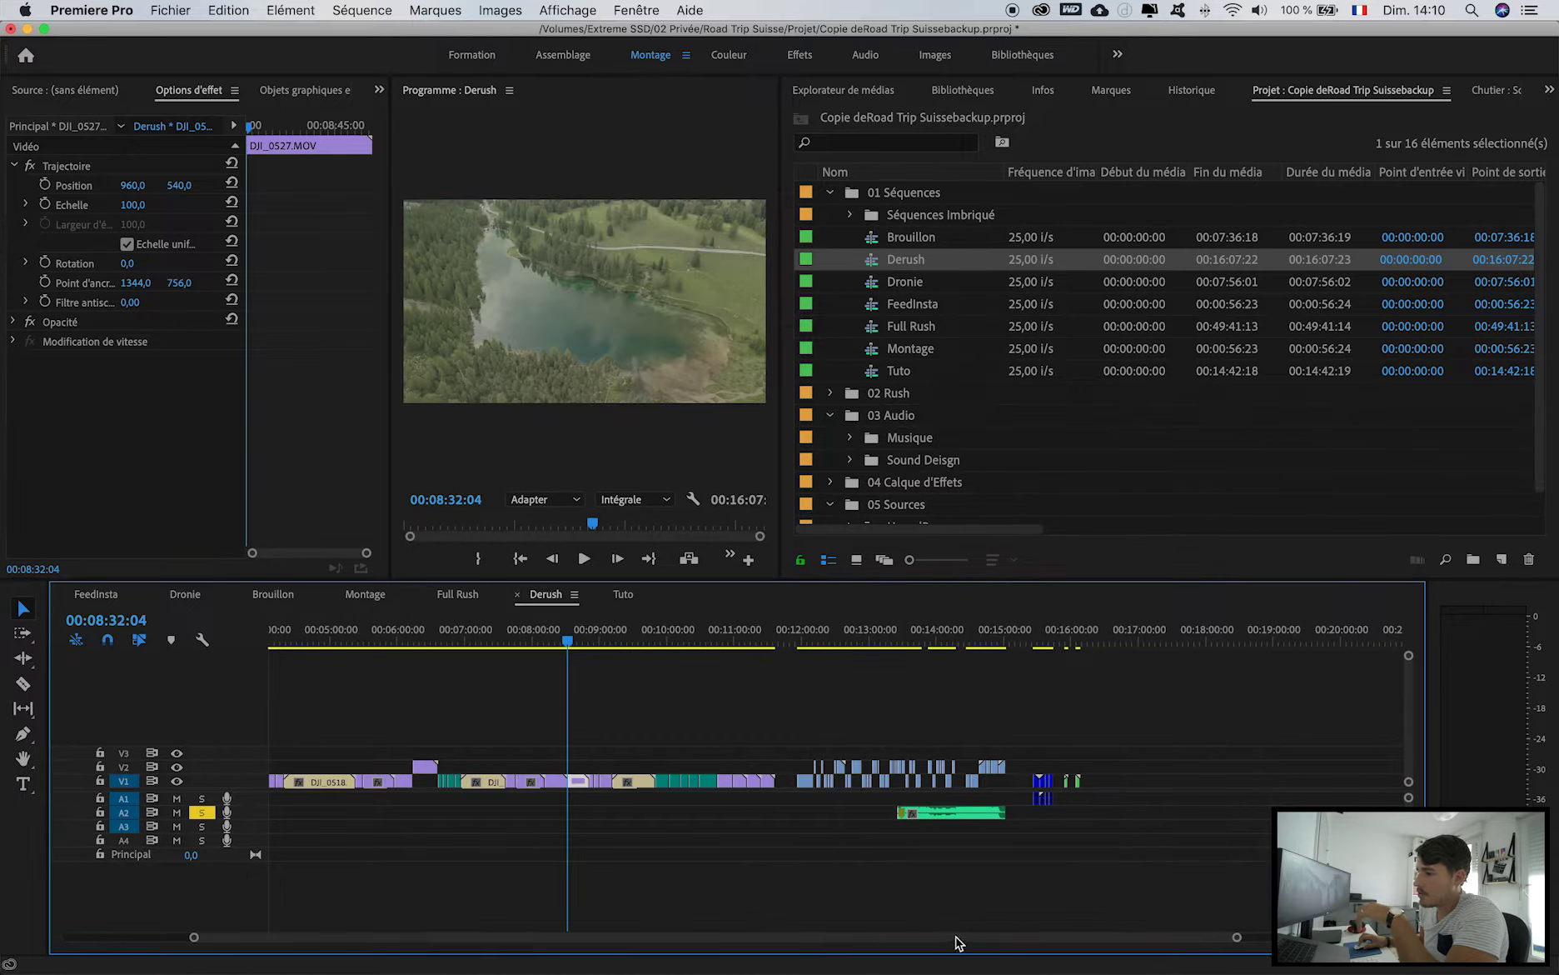
scroll(935, 948, "left", 5)
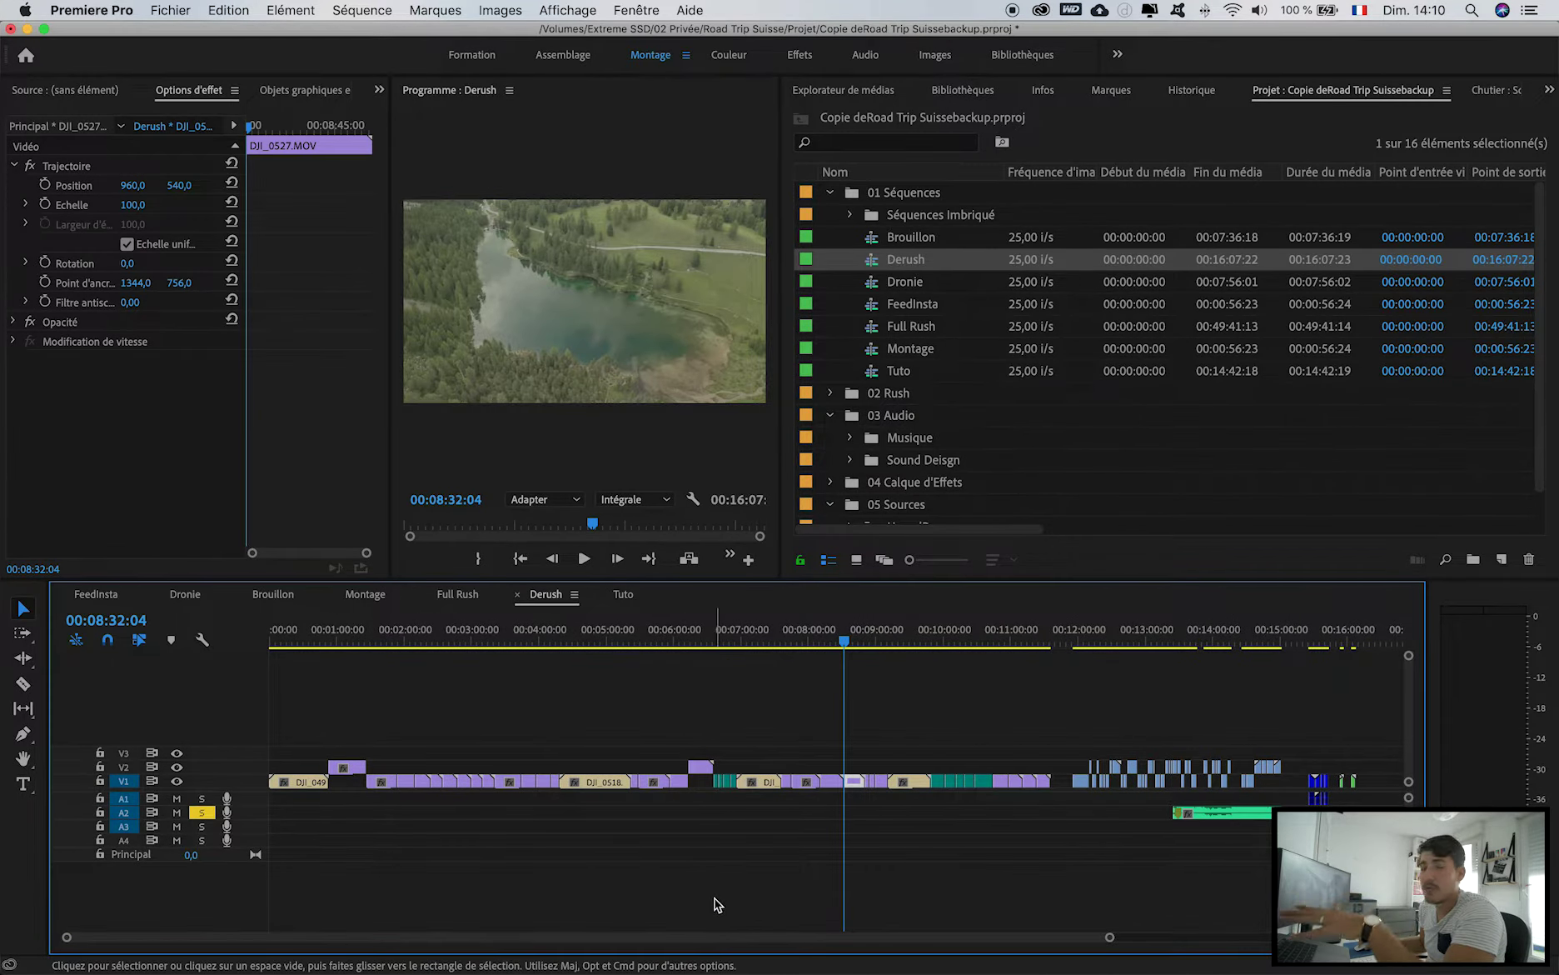
Dock the Derush sequence in its own full-width timeline panel above the other sequences and enlarge the timeline area.
left_click_drag(1114, 938, 1231, 937)
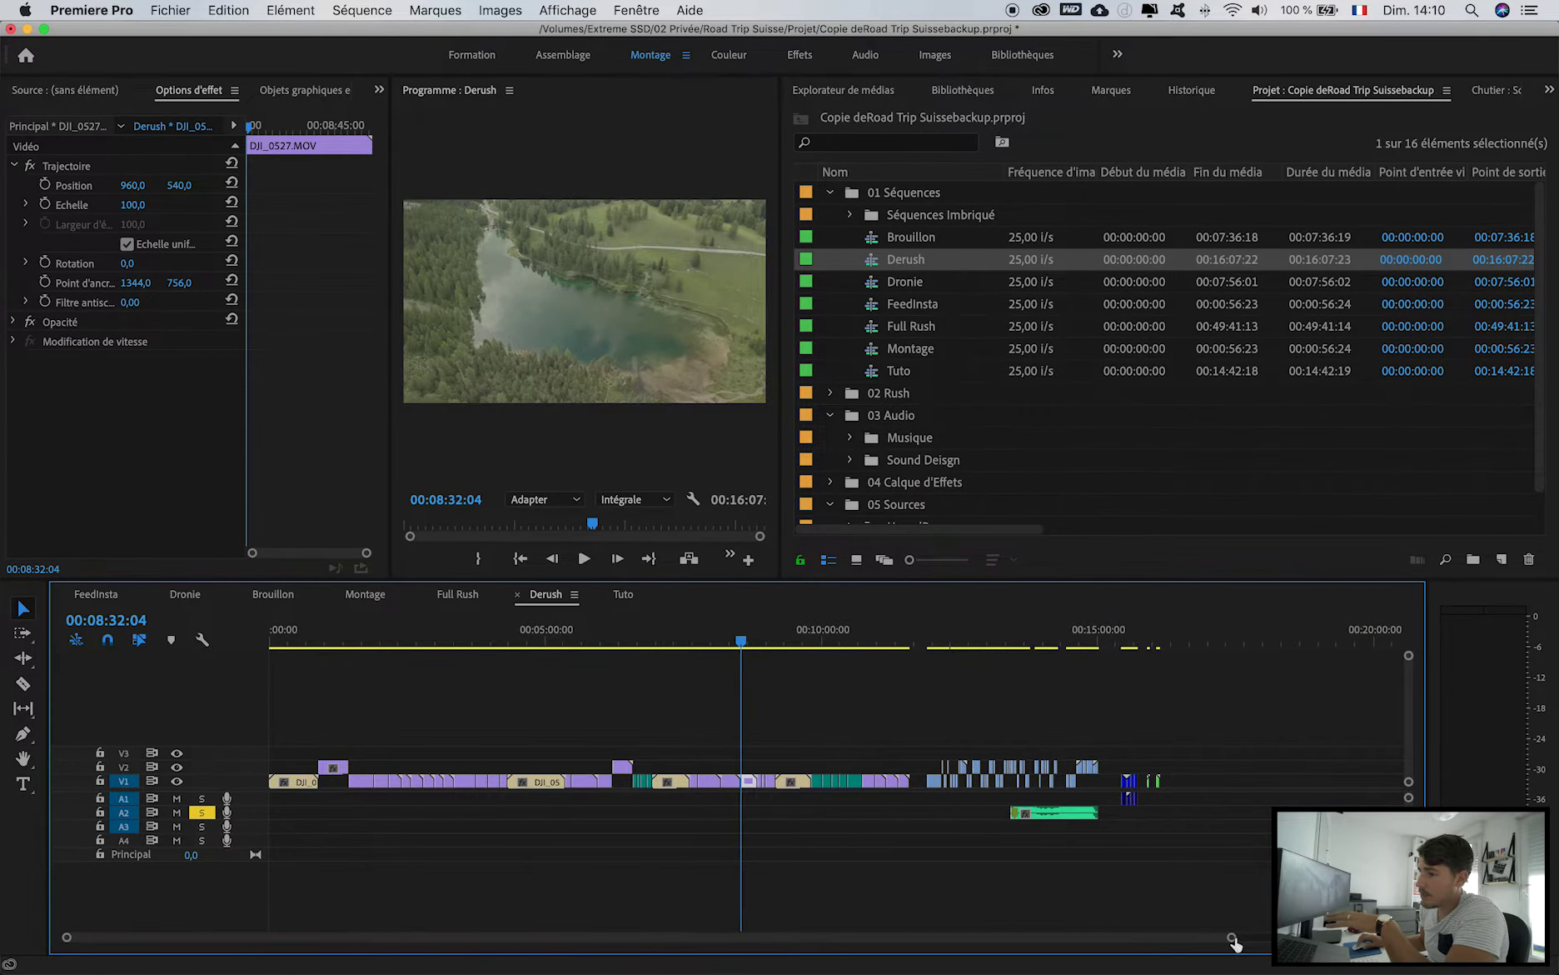
left_click_drag(700, 551, 700, 556)
left_click_drag(1536, 95, 779, 215)
left_click_drag(366, 89, 407, 152)
left_click_drag(709, 329, 709, 359)
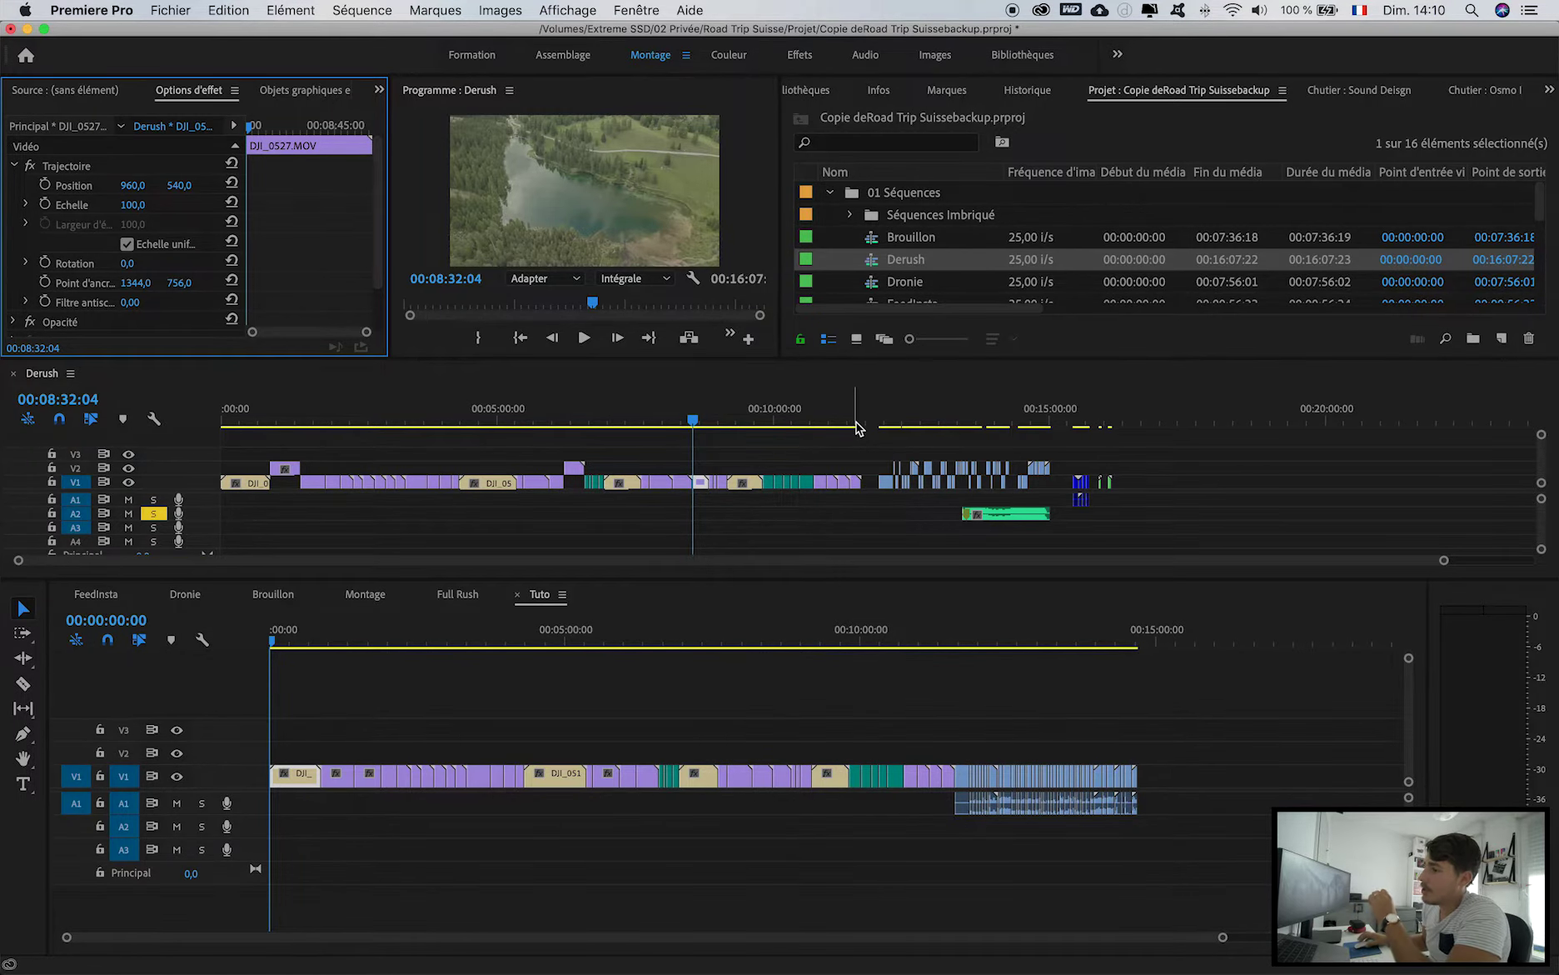
Open the Montage sequence and place DJI_0530.MOV and DJI_0532.MOV from Derush on V1, in the empty space after the edit.
scroll(981, 248, "down", 3)
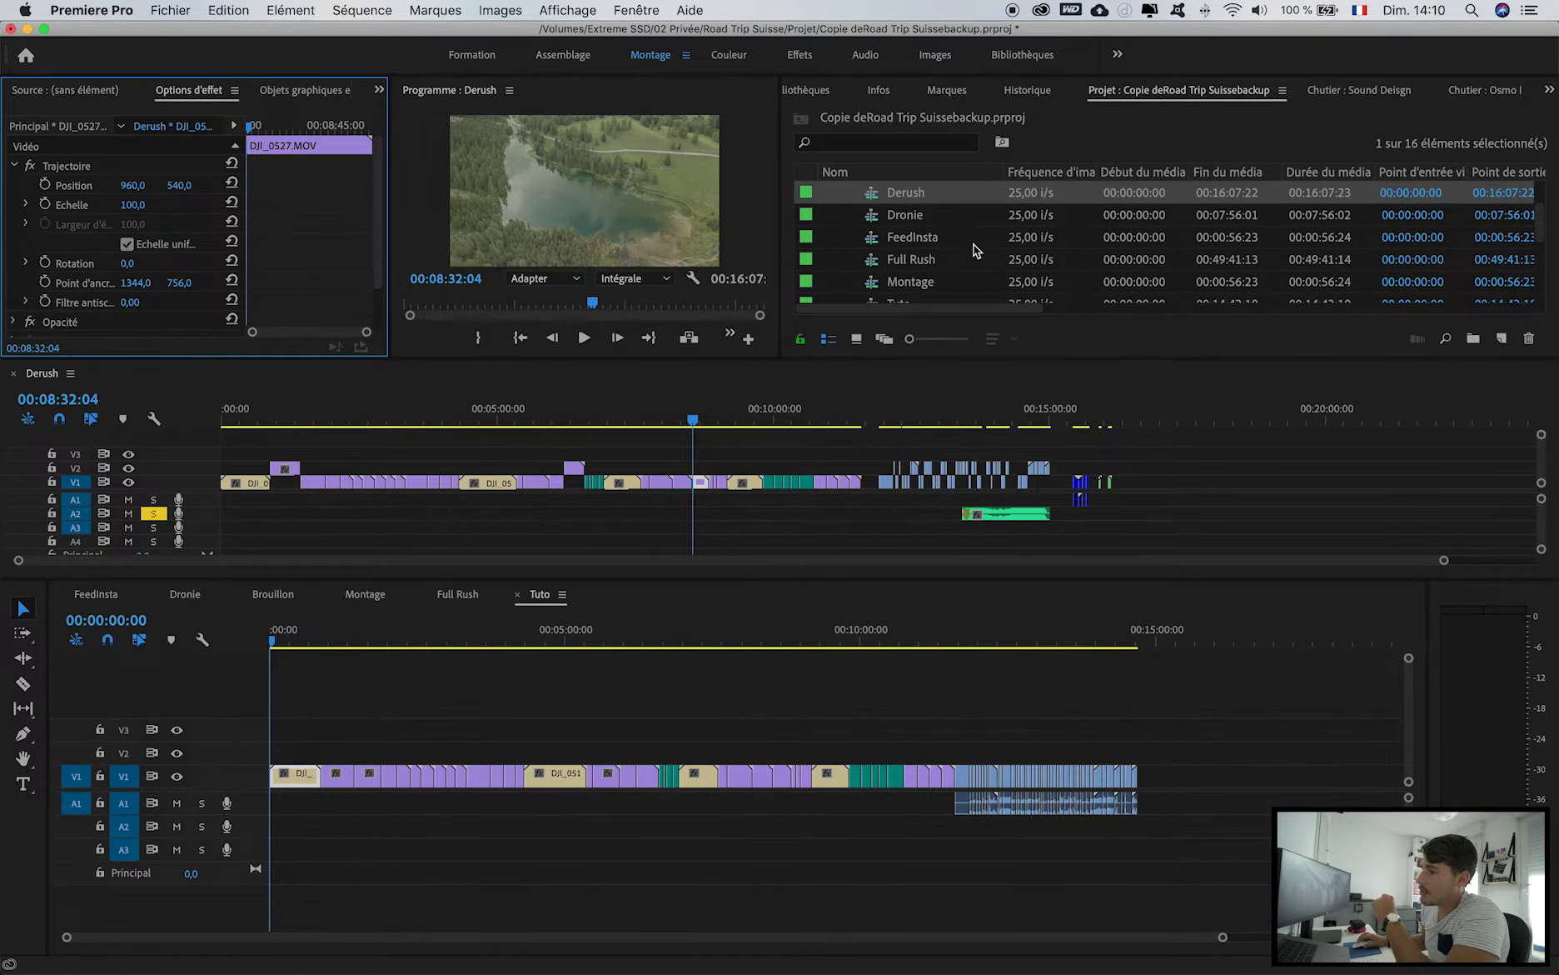
scroll(976, 249, "down", 1)
double_click(933, 259)
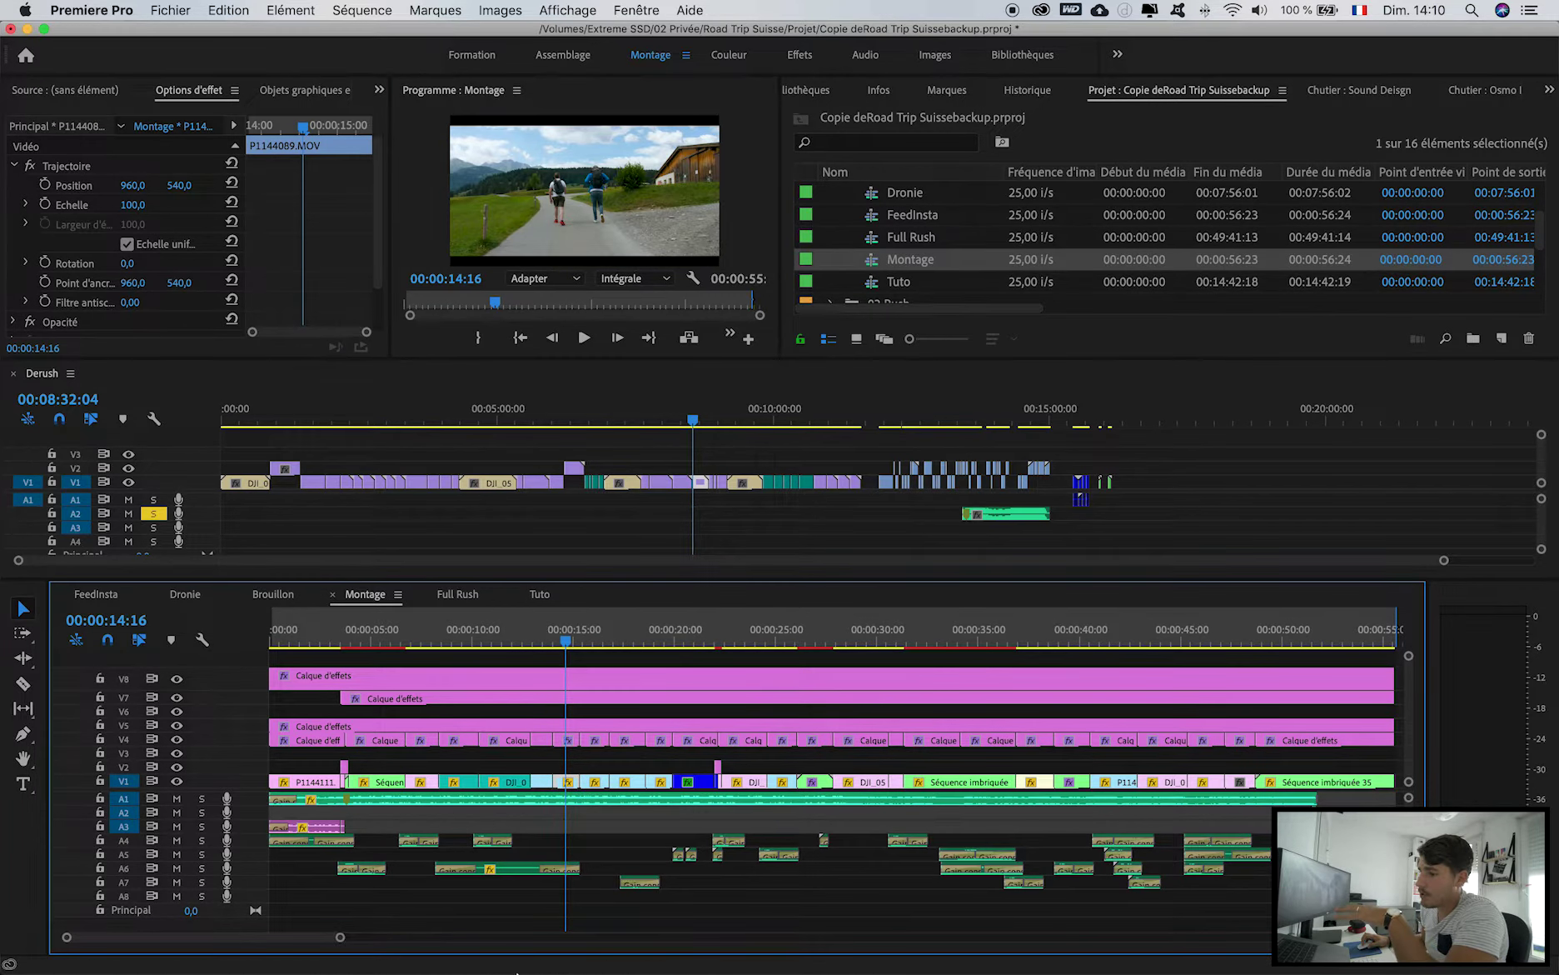
left_click_drag(339, 936, 408, 937)
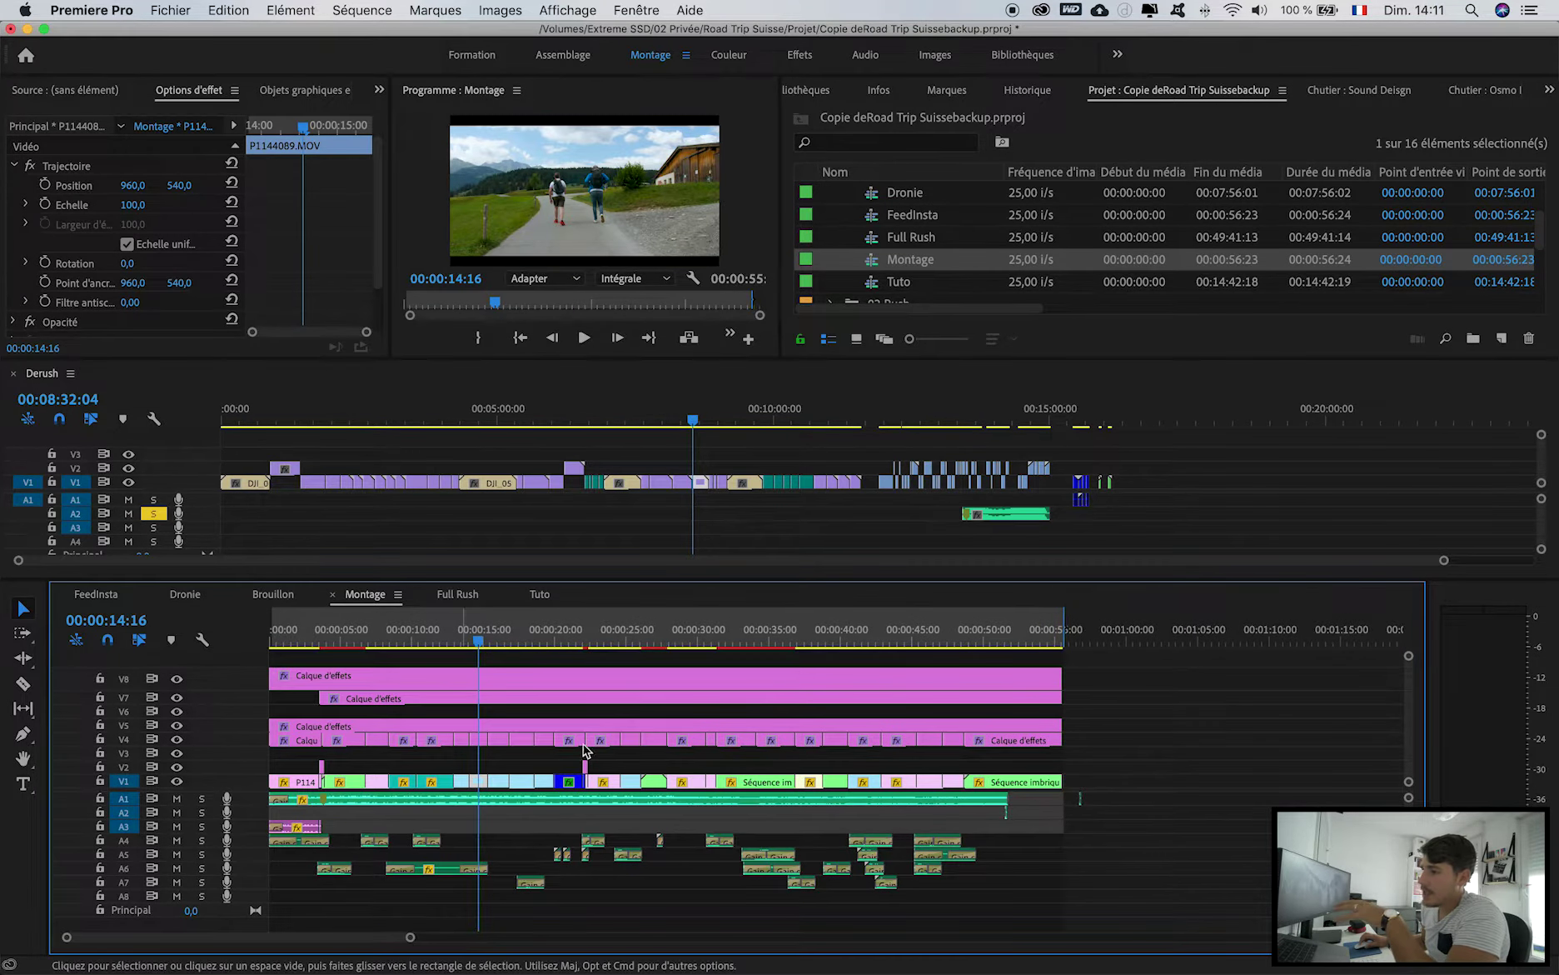
left_click_drag(407, 939, 541, 937)
left_click(690, 425)
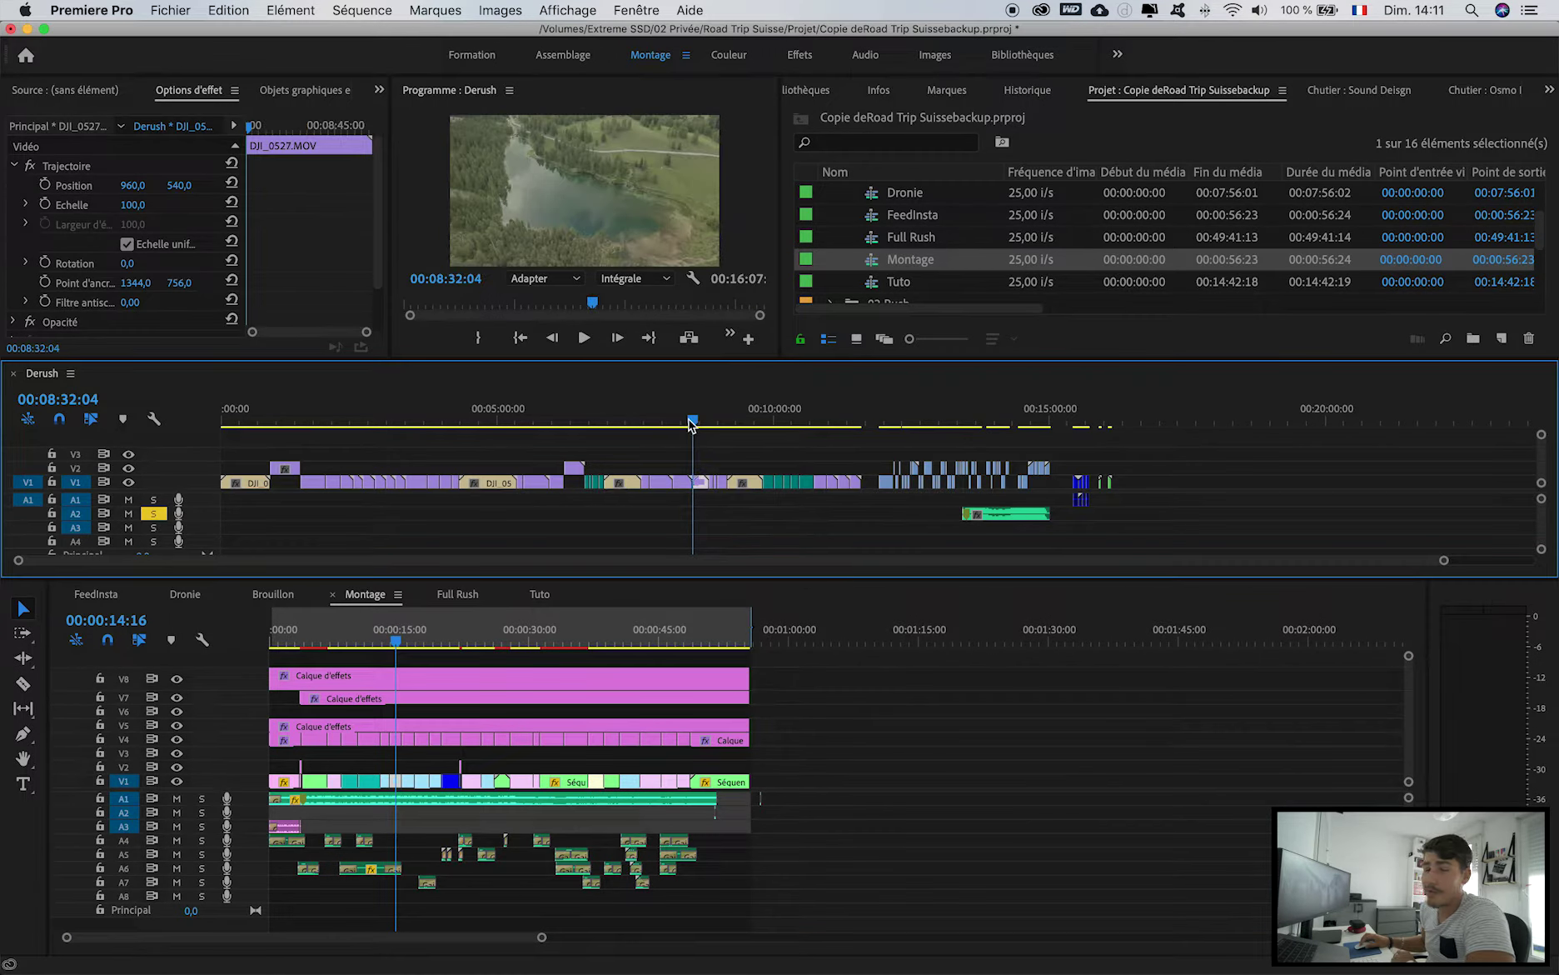
left_click_drag(690, 424, 775, 422)
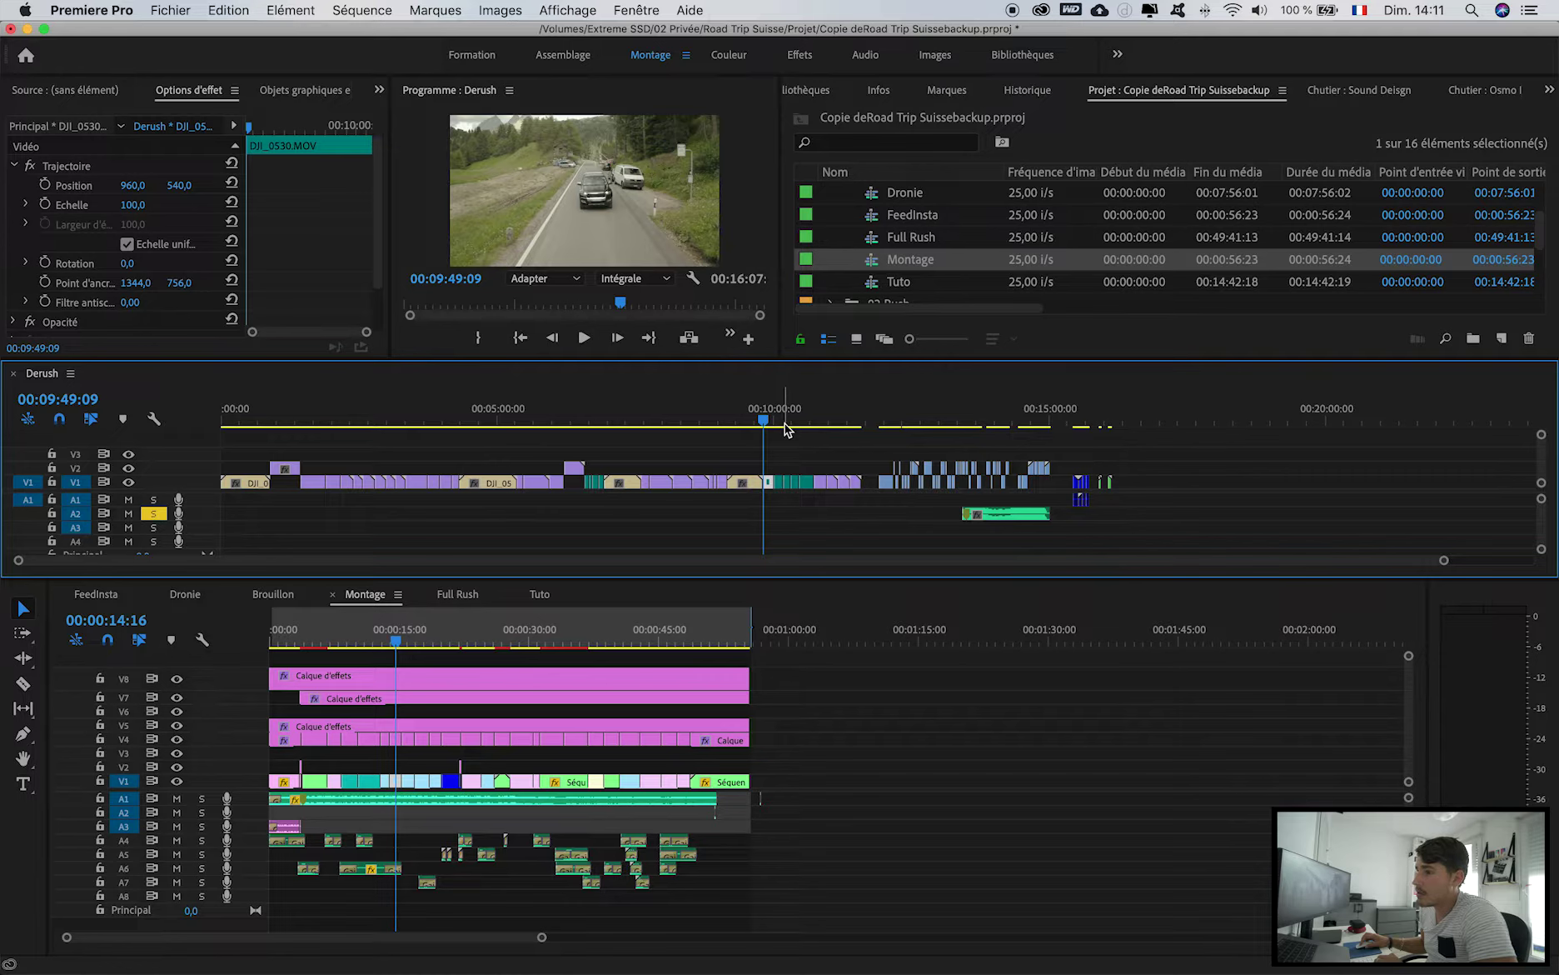
left_click_drag(770, 489, 917, 781)
left_click_drag(789, 420, 813, 421)
left_click_drag(823, 487, 974, 783)
Play the DJI_0530.MOV clip placed in Montage and look at neighbouring shots in Derush.
left_click(879, 643)
key("space")
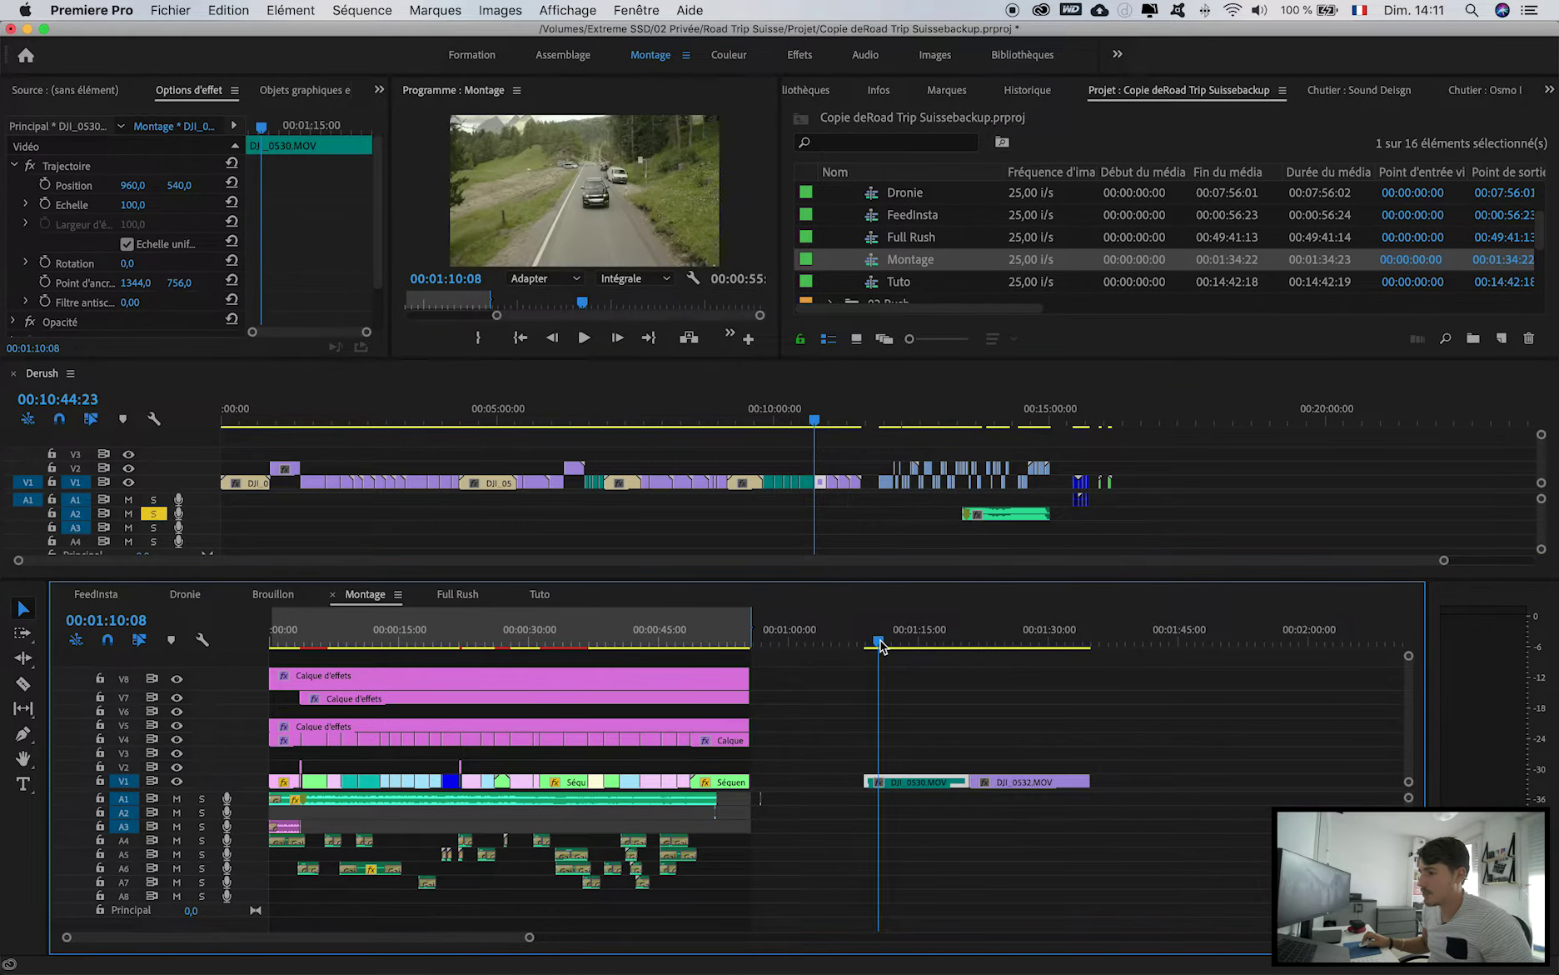
key("space")
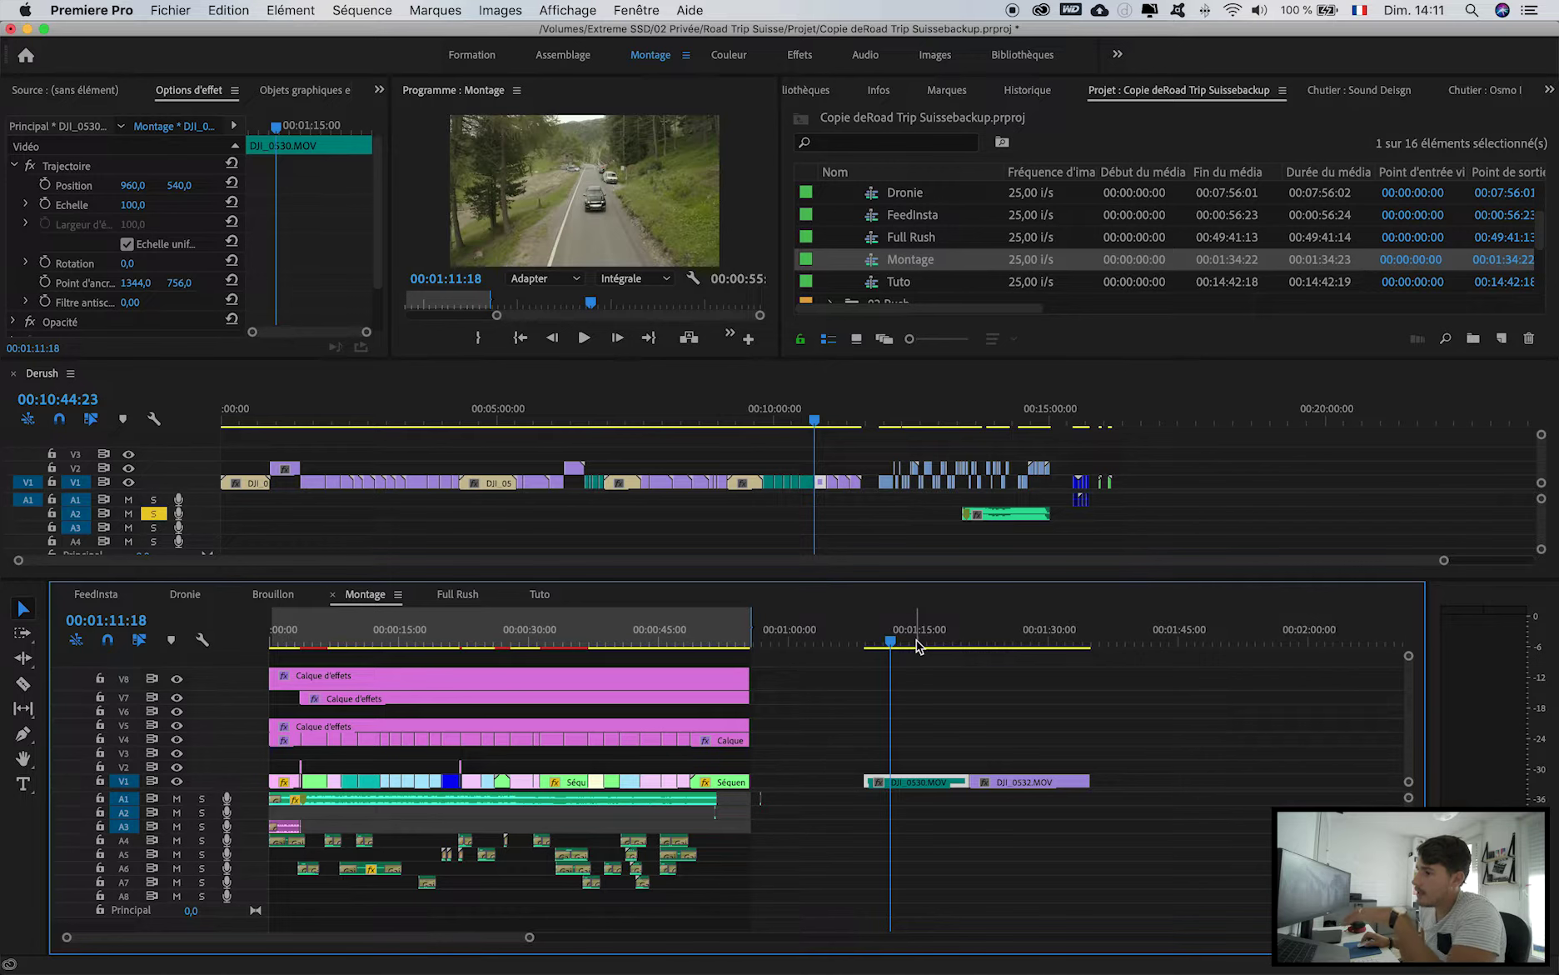
left_click_drag(816, 421, 736, 418)
left_click(782, 423)
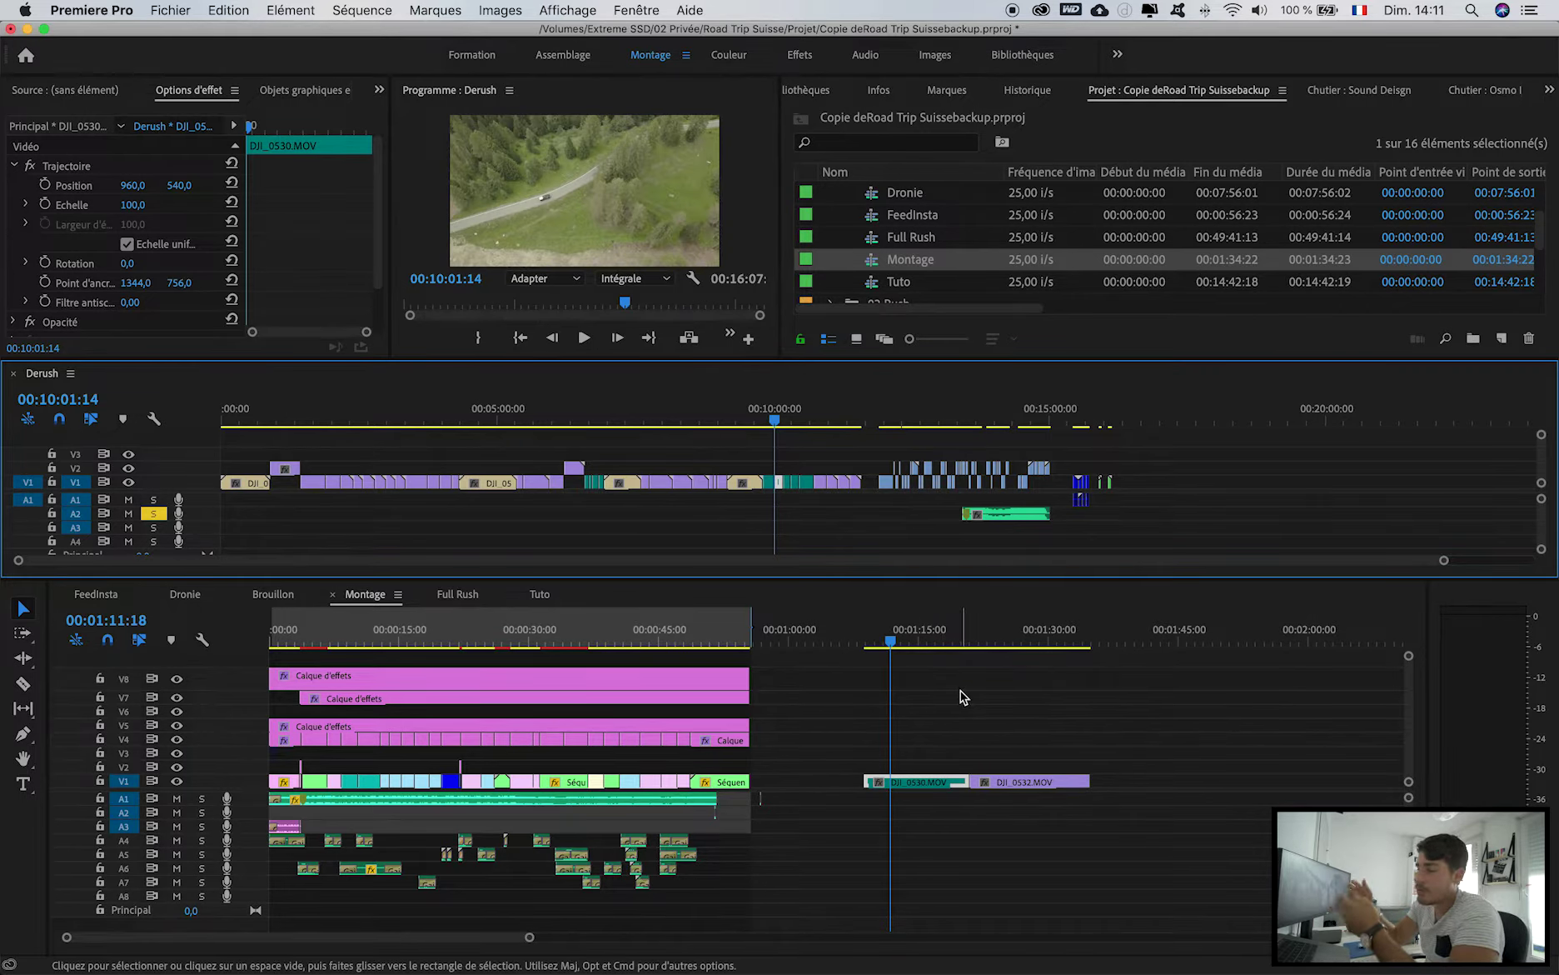
left_click(791, 416)
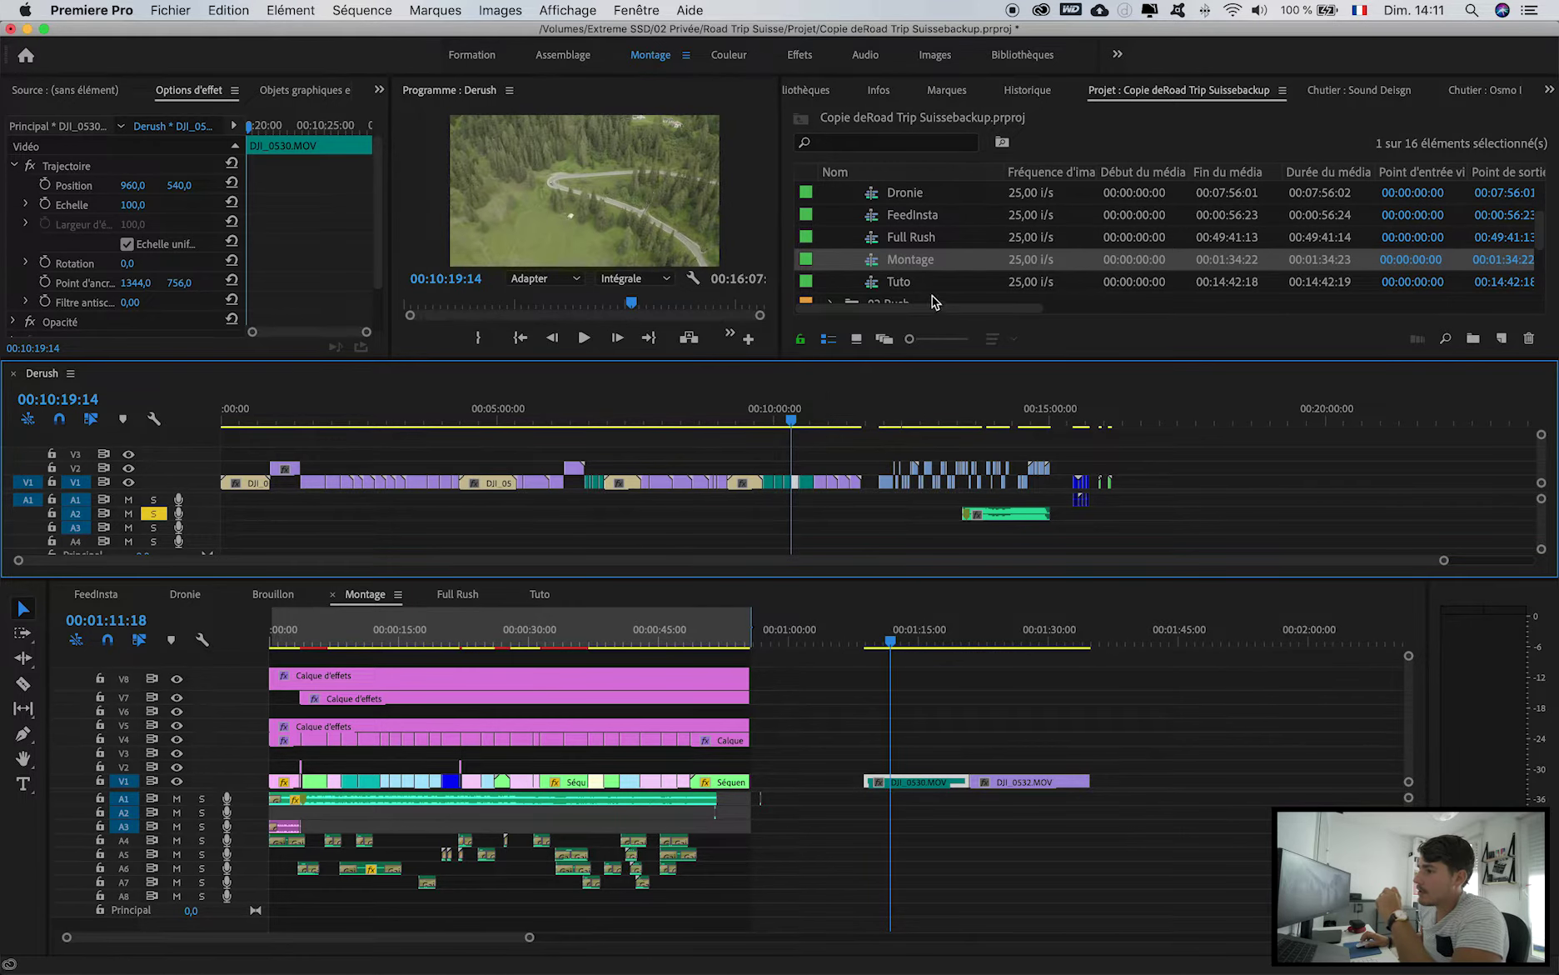
Open the Brouillon sequence and view its last nested sequence.
scroll(960, 284, "up", 3)
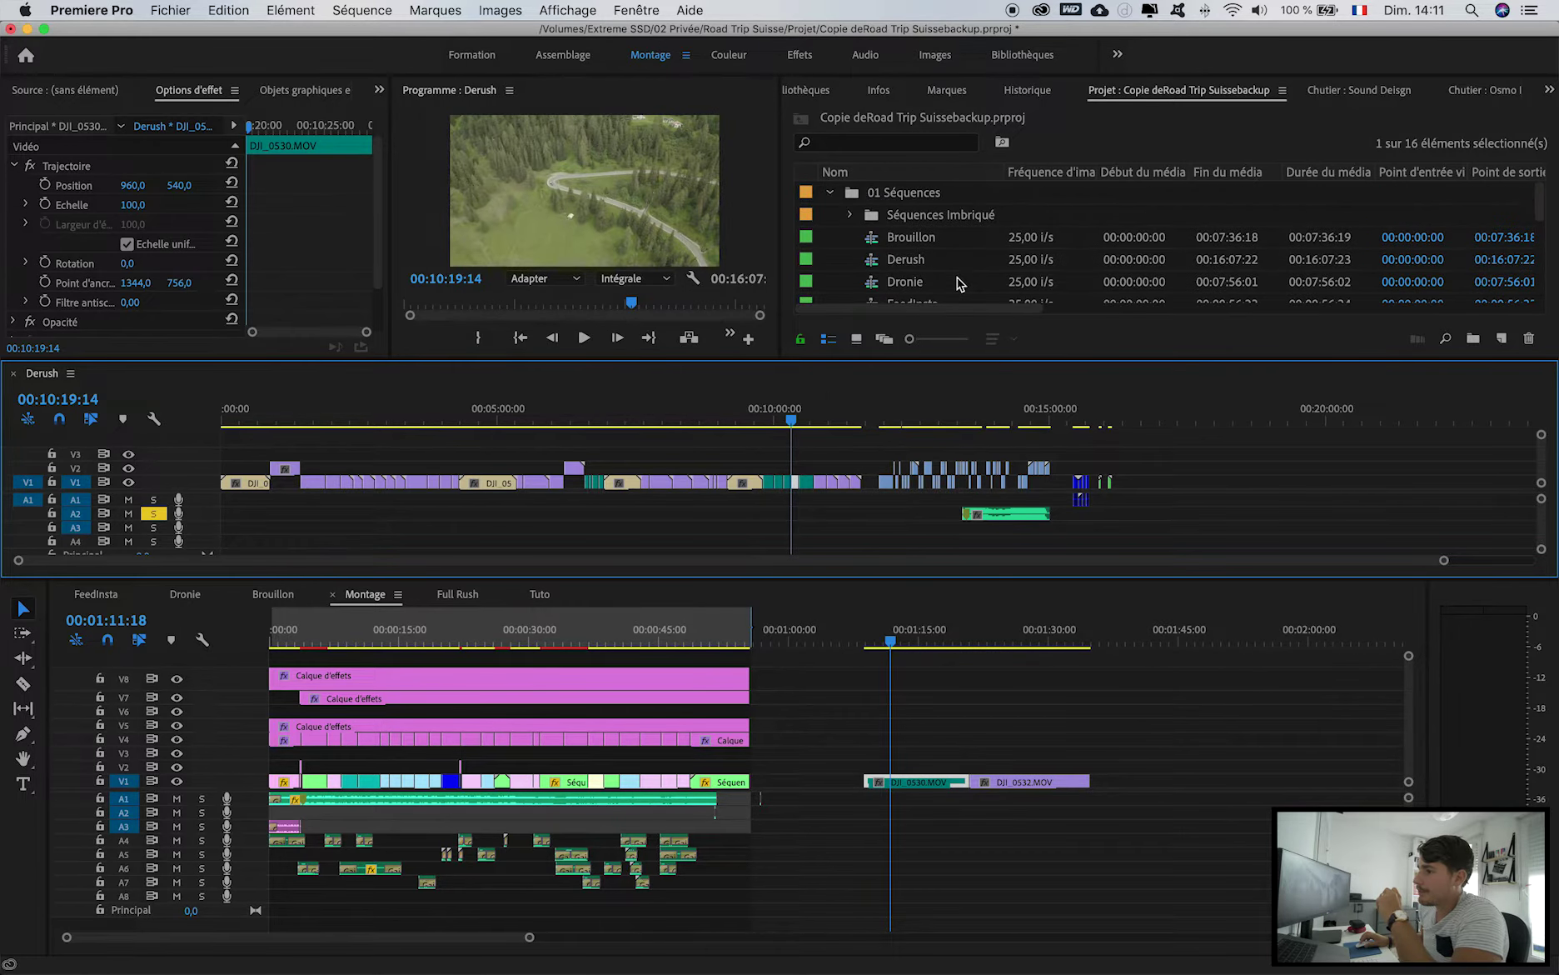
double_click(891, 239)
left_click(773, 634)
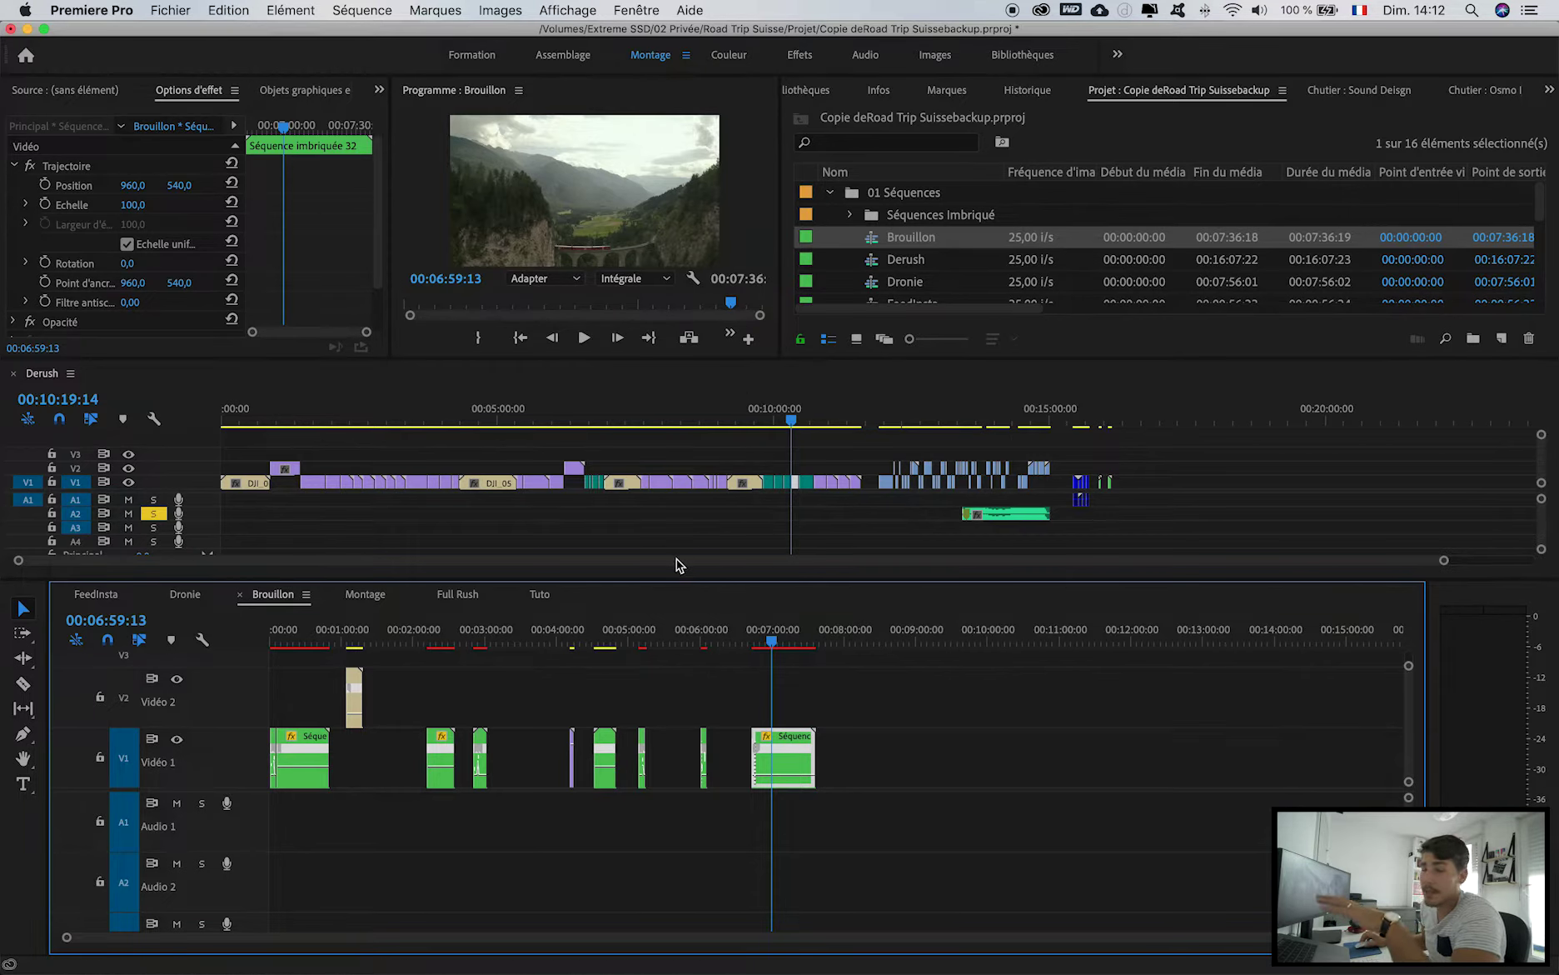
Play the first nested sequence in Brouillon and step frame by frame through its transition to the viaduct shot.
left_click(266, 642)
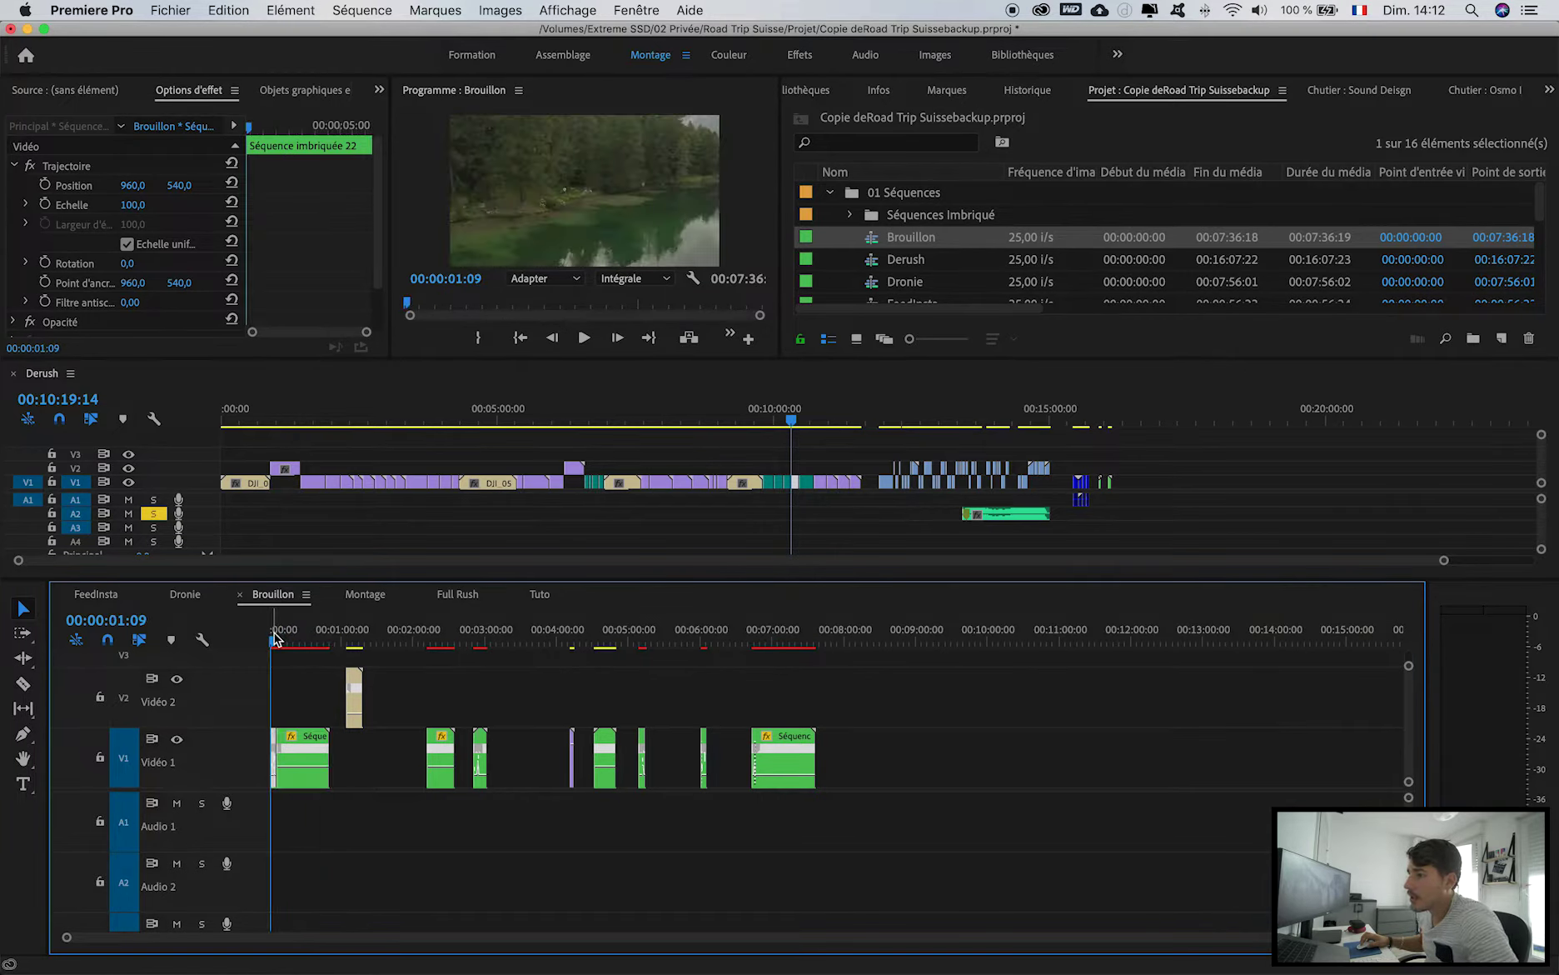
key("space")
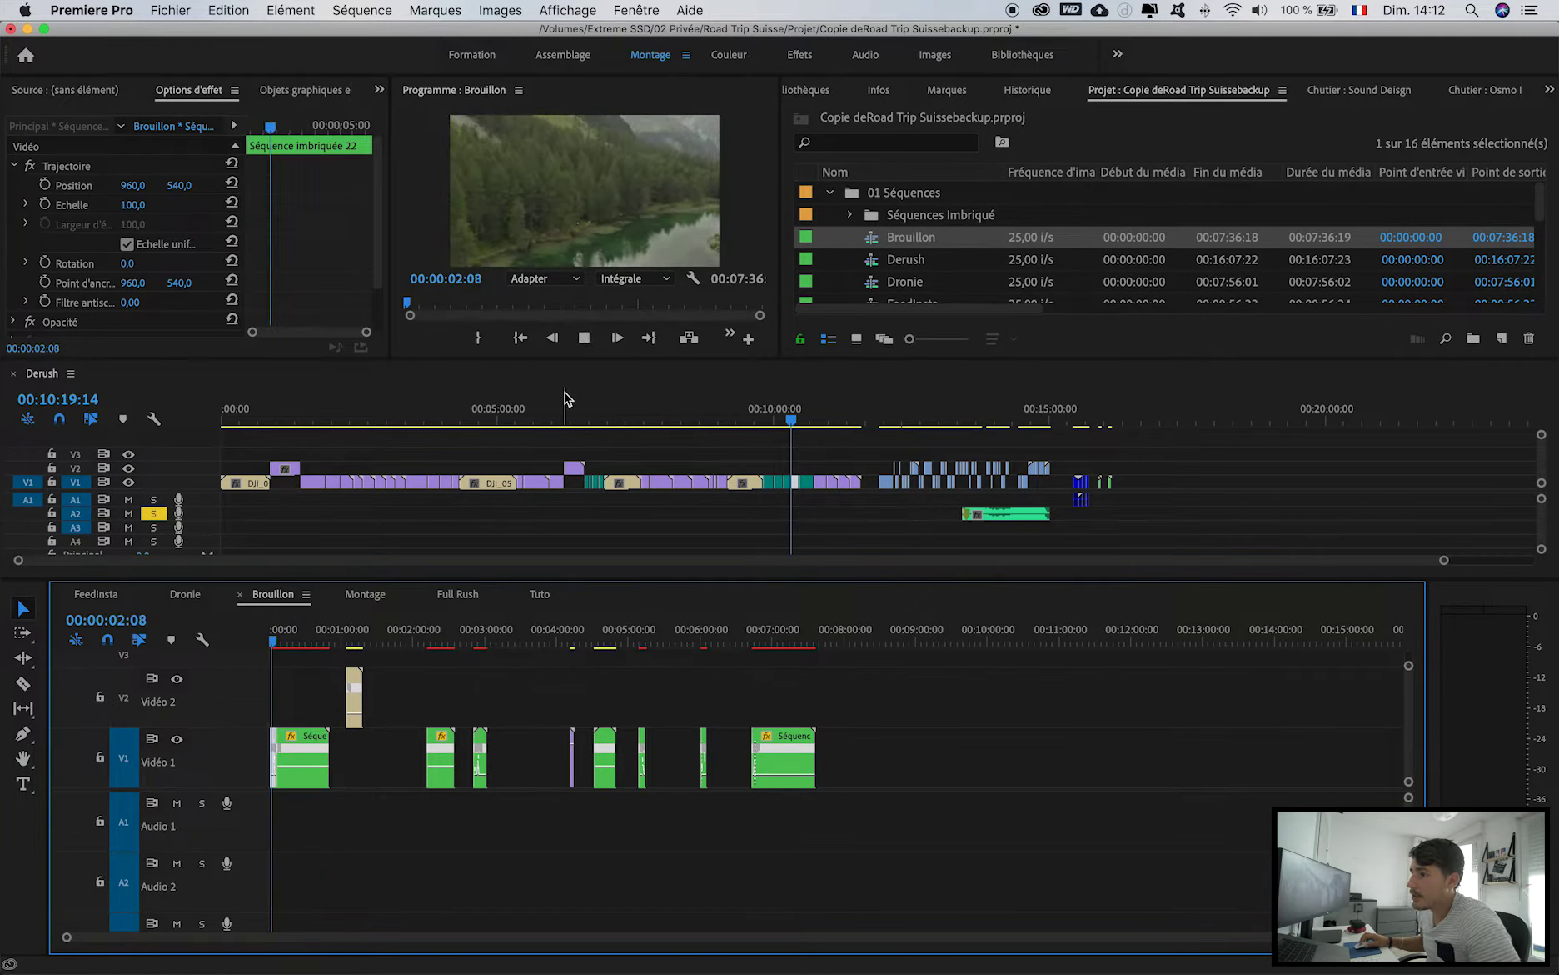
key("space")
key("Right")
key("Right")
key("Right")
key("Right")
key("Right")
key("Right")
key("Right")
key("Right")
key("Right")
key("Right")
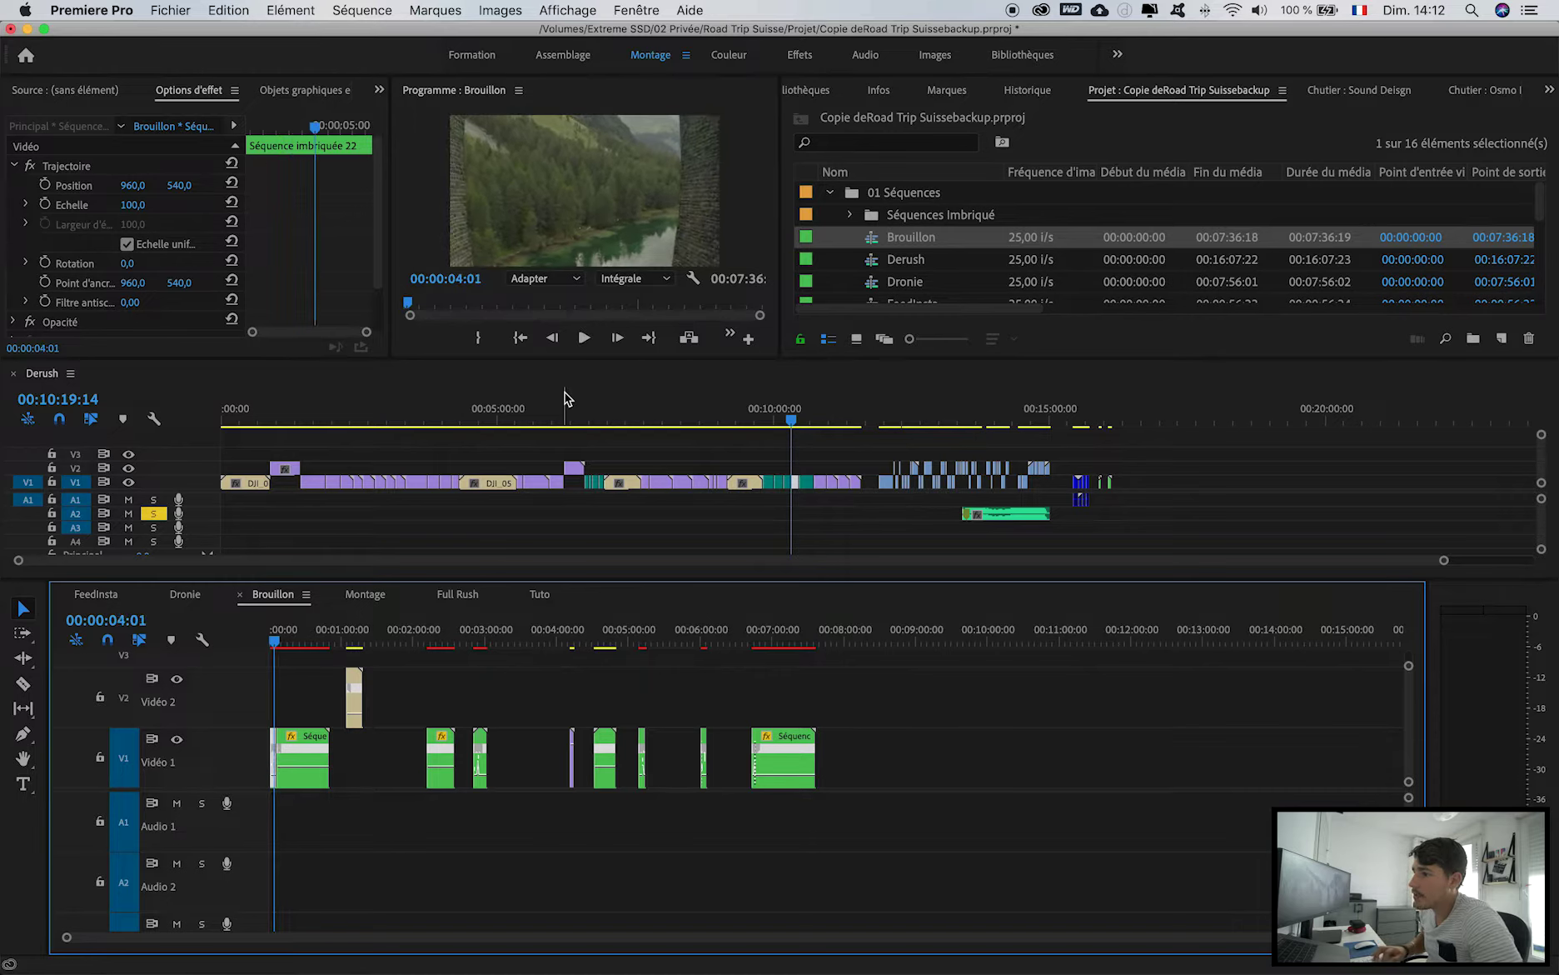
key("Right")
key("Right")
key("Right")
key("Right")
key("Right")
key("Right")
key("Right")
key("Right")
key("Right")
key("Right")
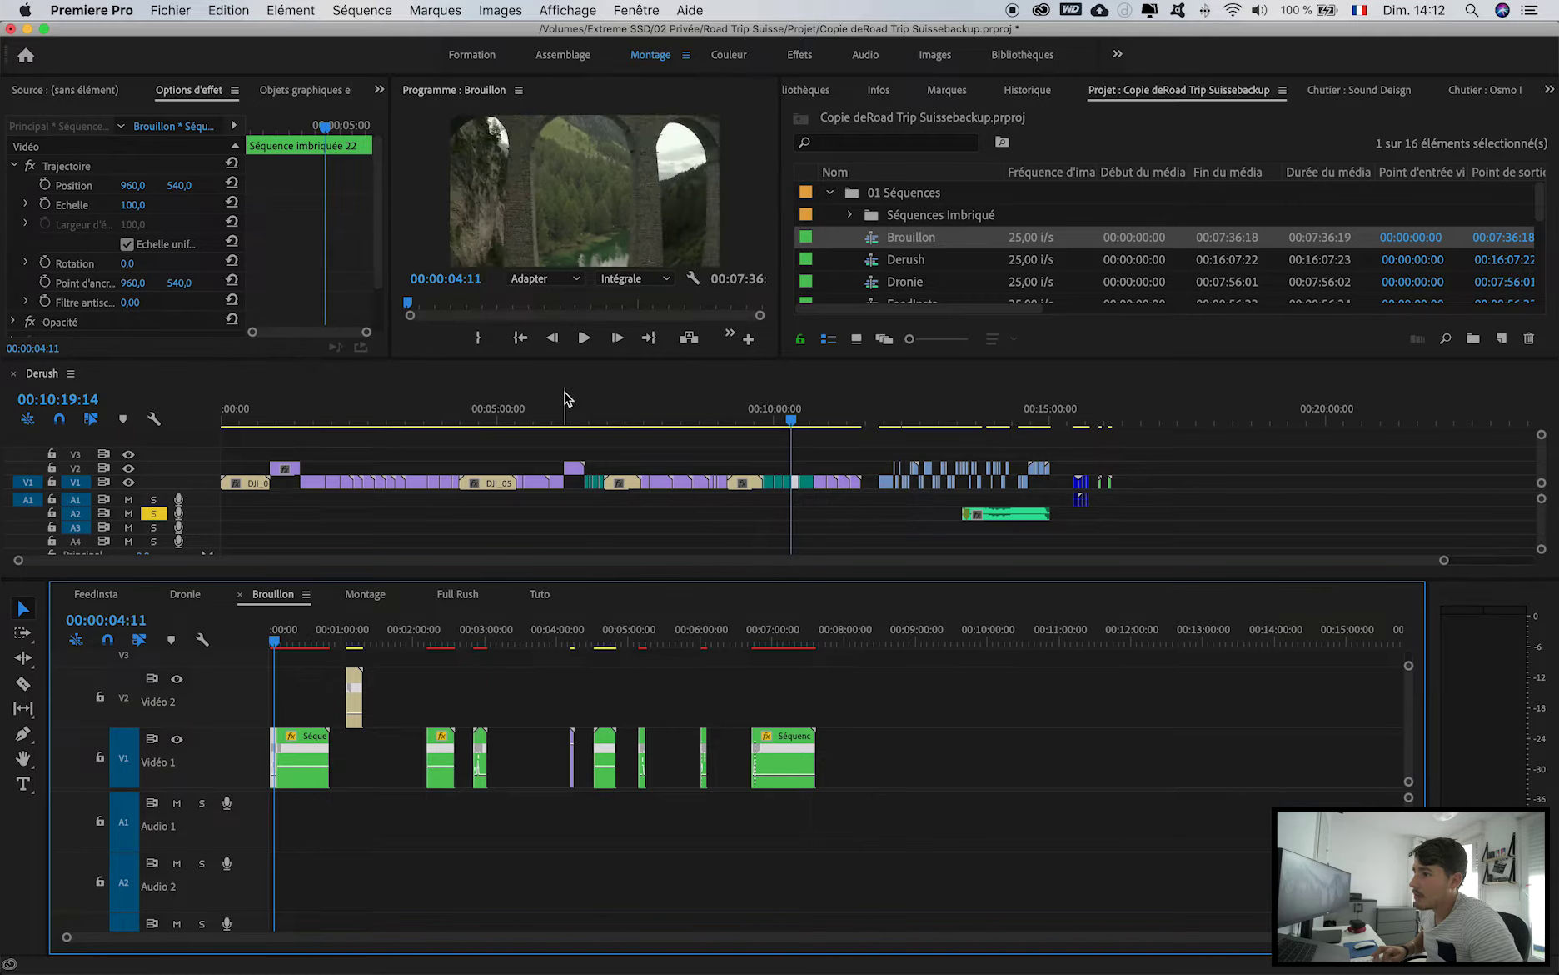
key("Right")
key("Right")
key("Right")
key("Right")
key("Right")
key("Right")
key("Right")
key("Right")
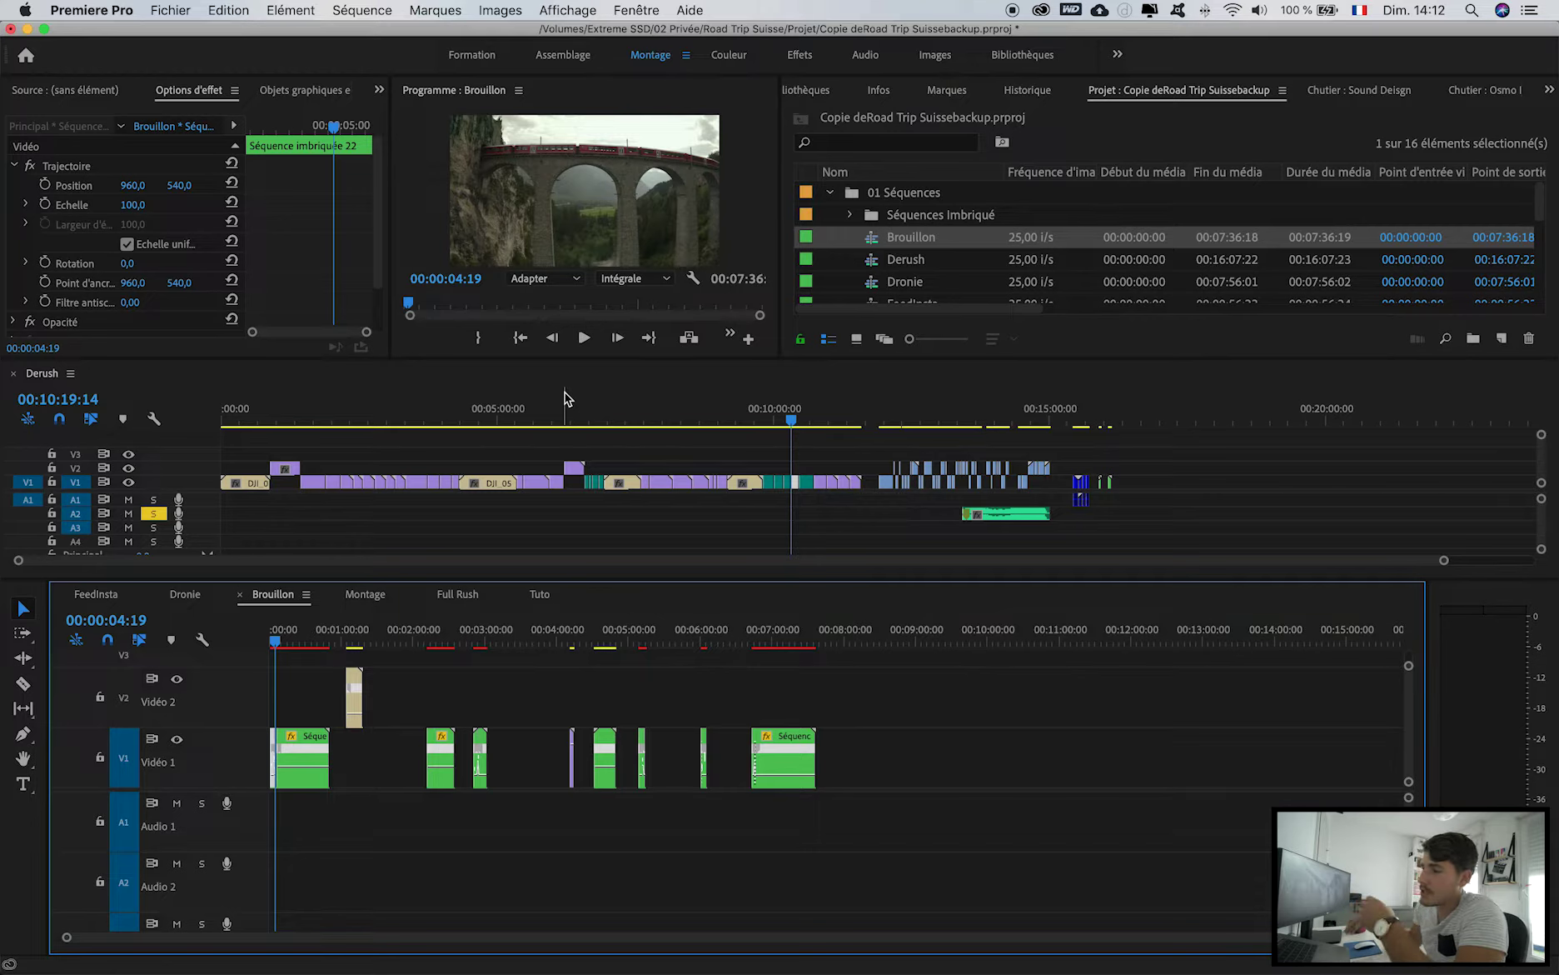
Open the FeedInsta sequence, check its frame size in the sequence settings, and scrub through the reframed shots.
scroll(956, 268, "down", 2)
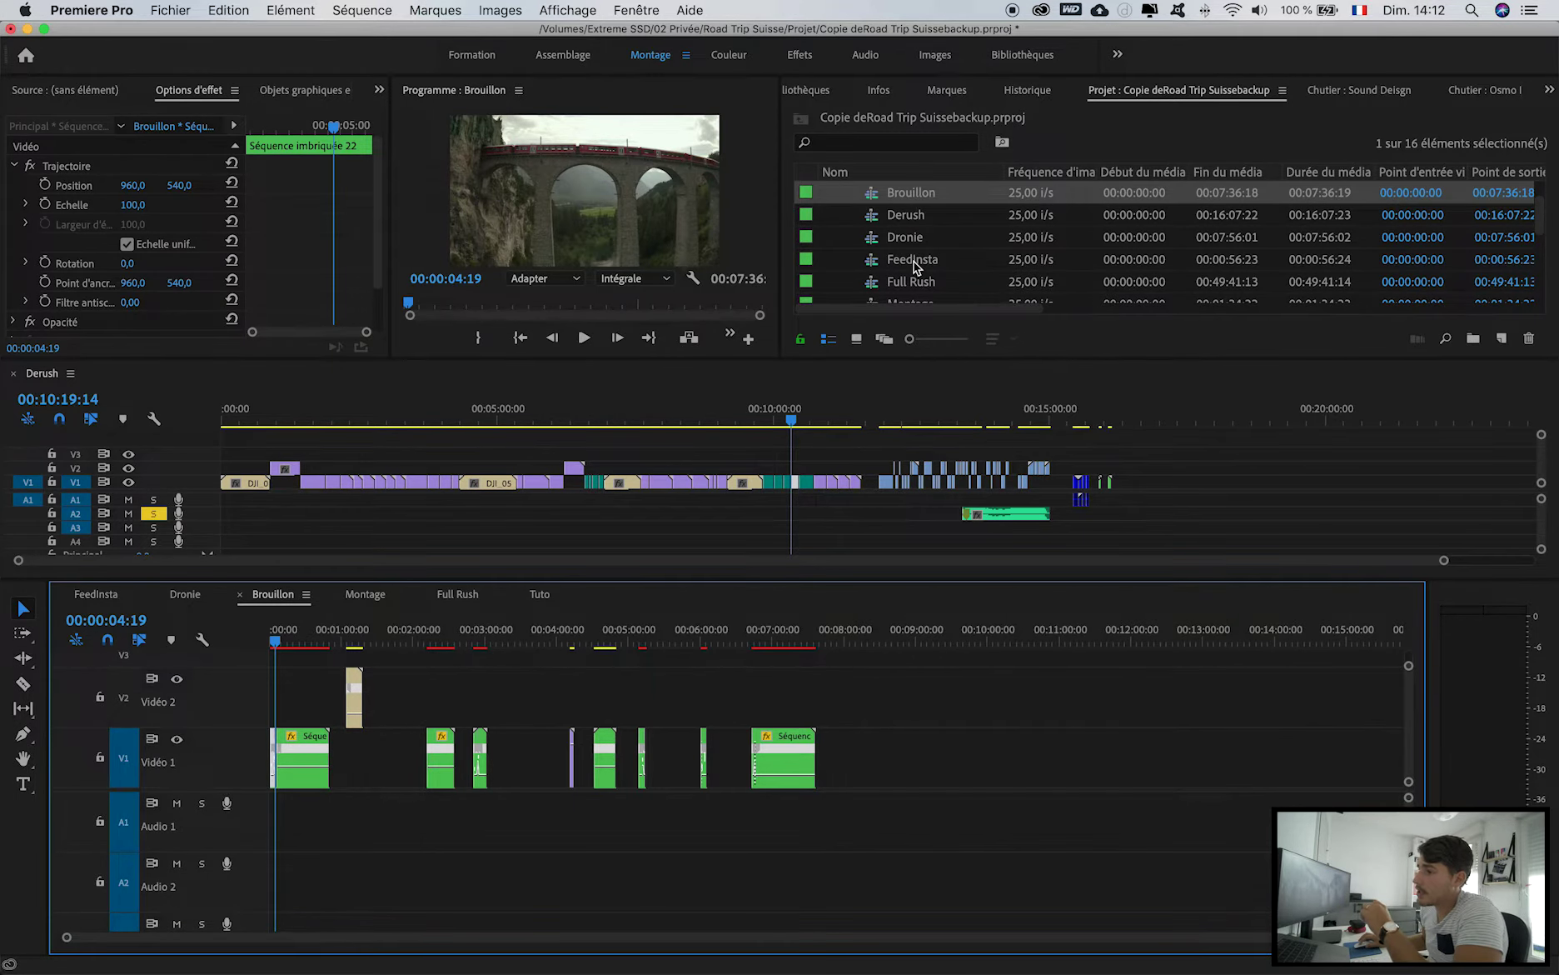
double_click(913, 262)
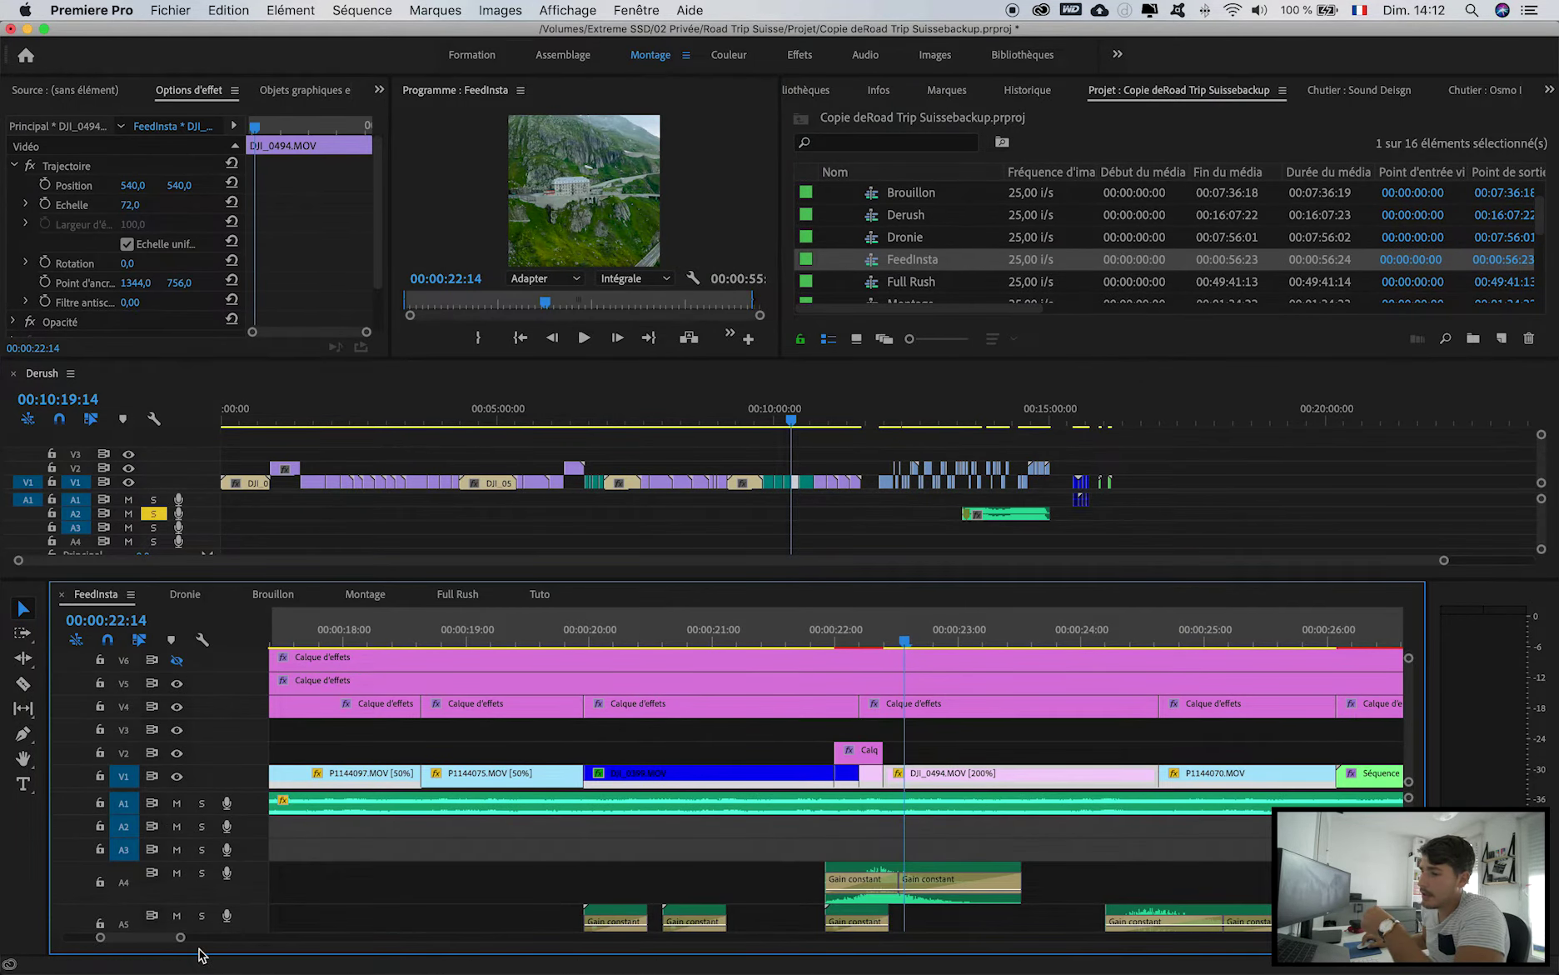
left_click_drag(180, 936, 455, 936)
left_click(542, 198)
left_click(389, 12)
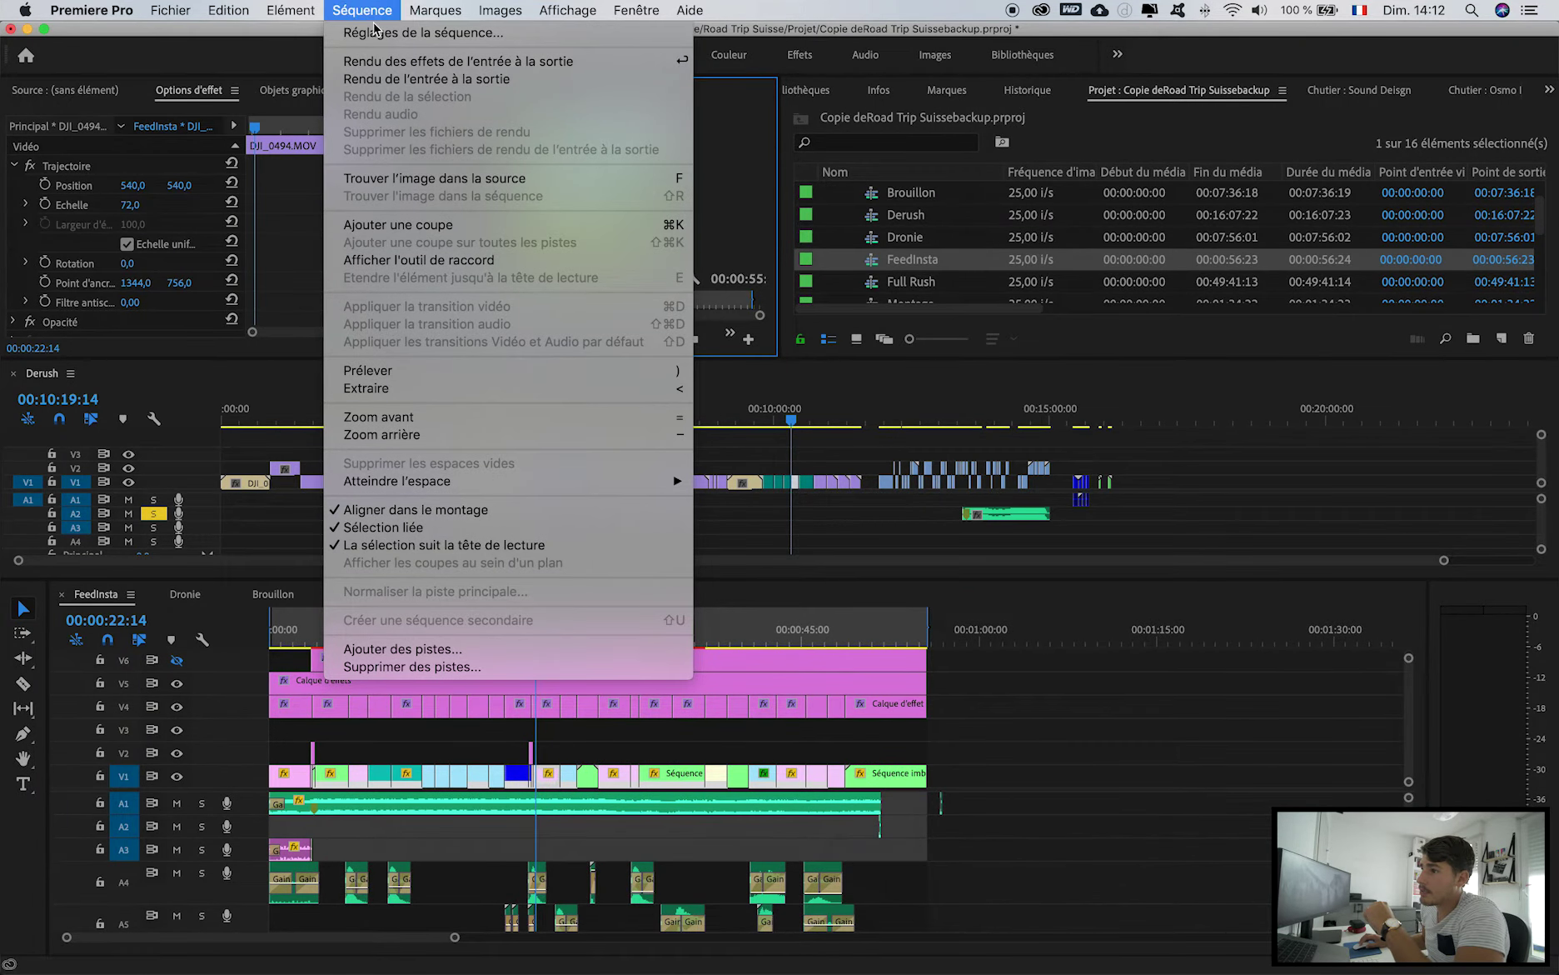
left_click(393, 22)
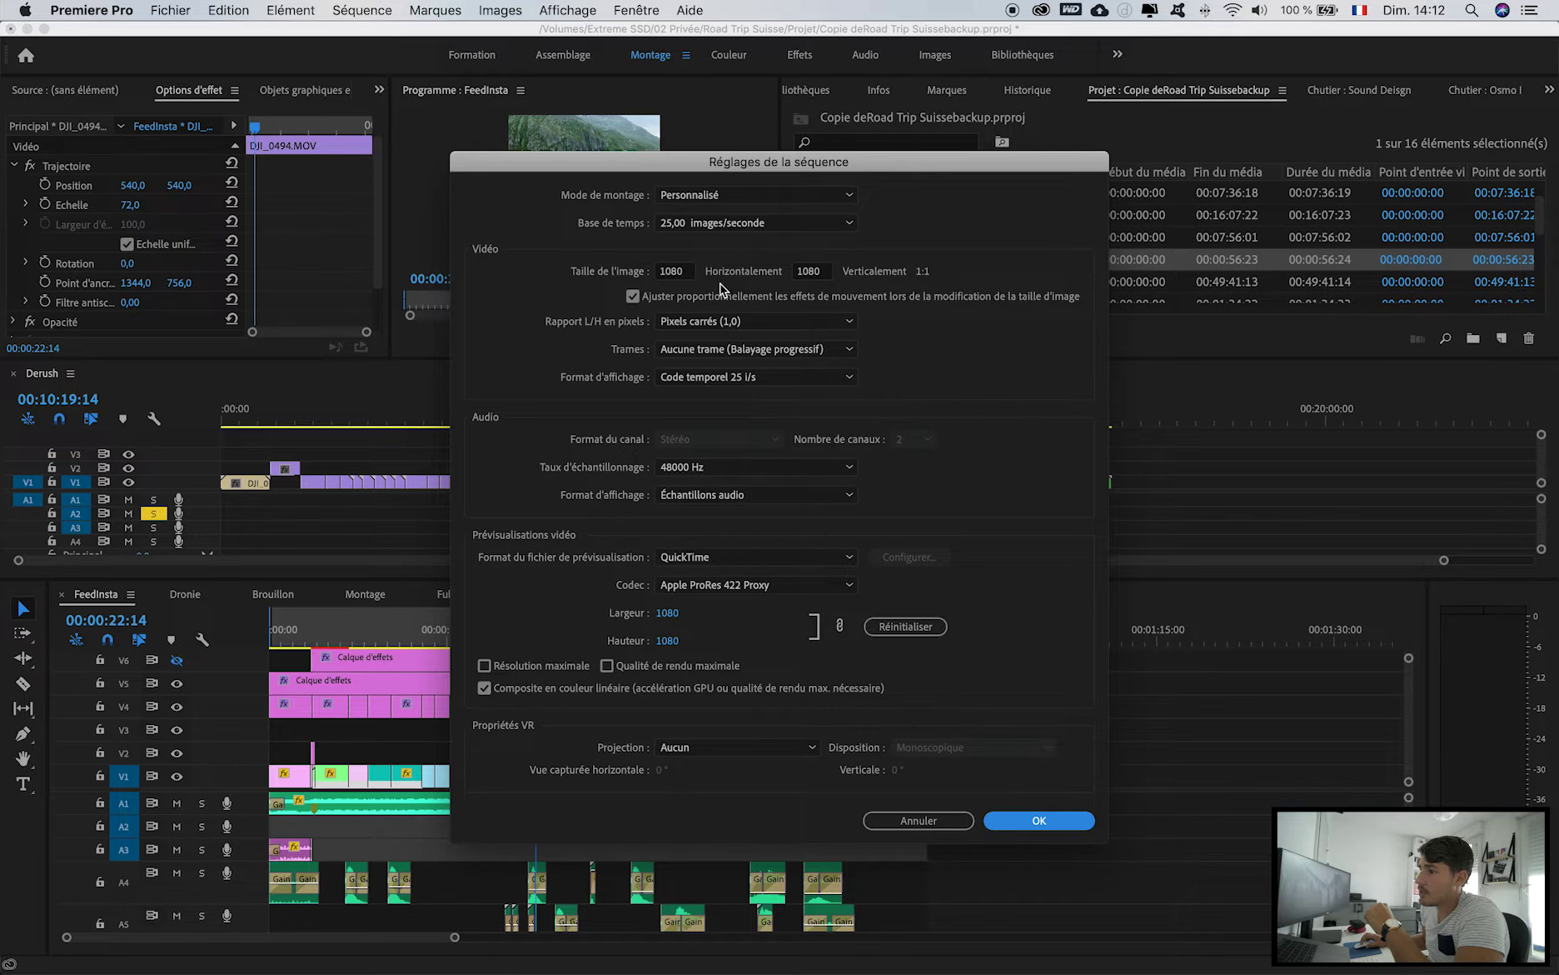
left_click(942, 819)
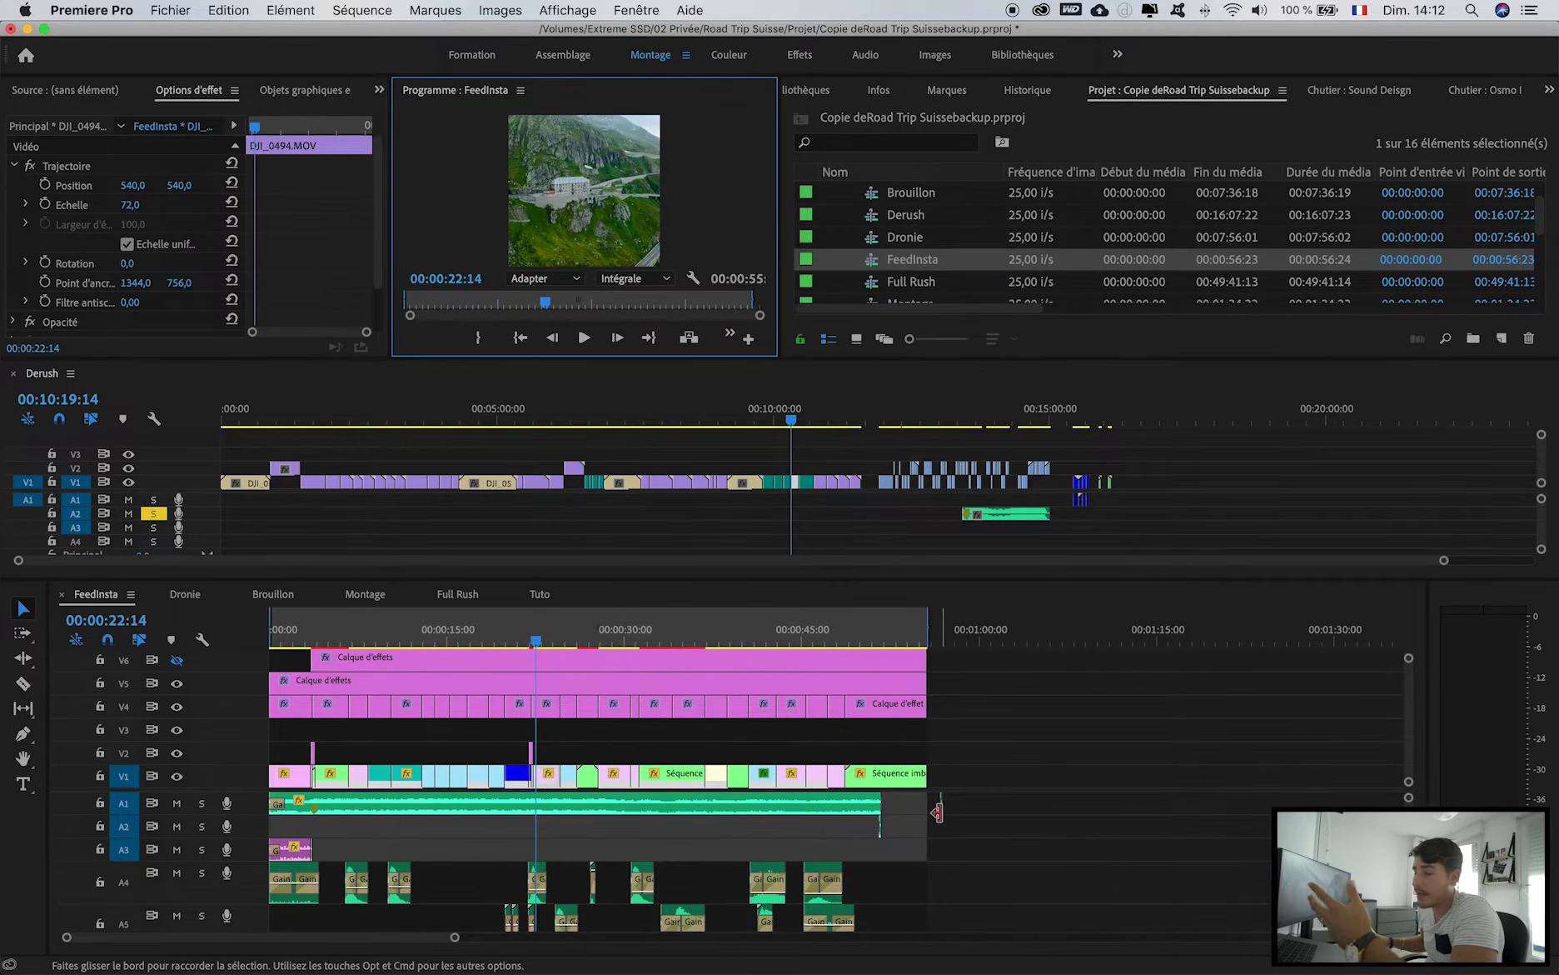
left_click_drag(536, 641, 476, 648)
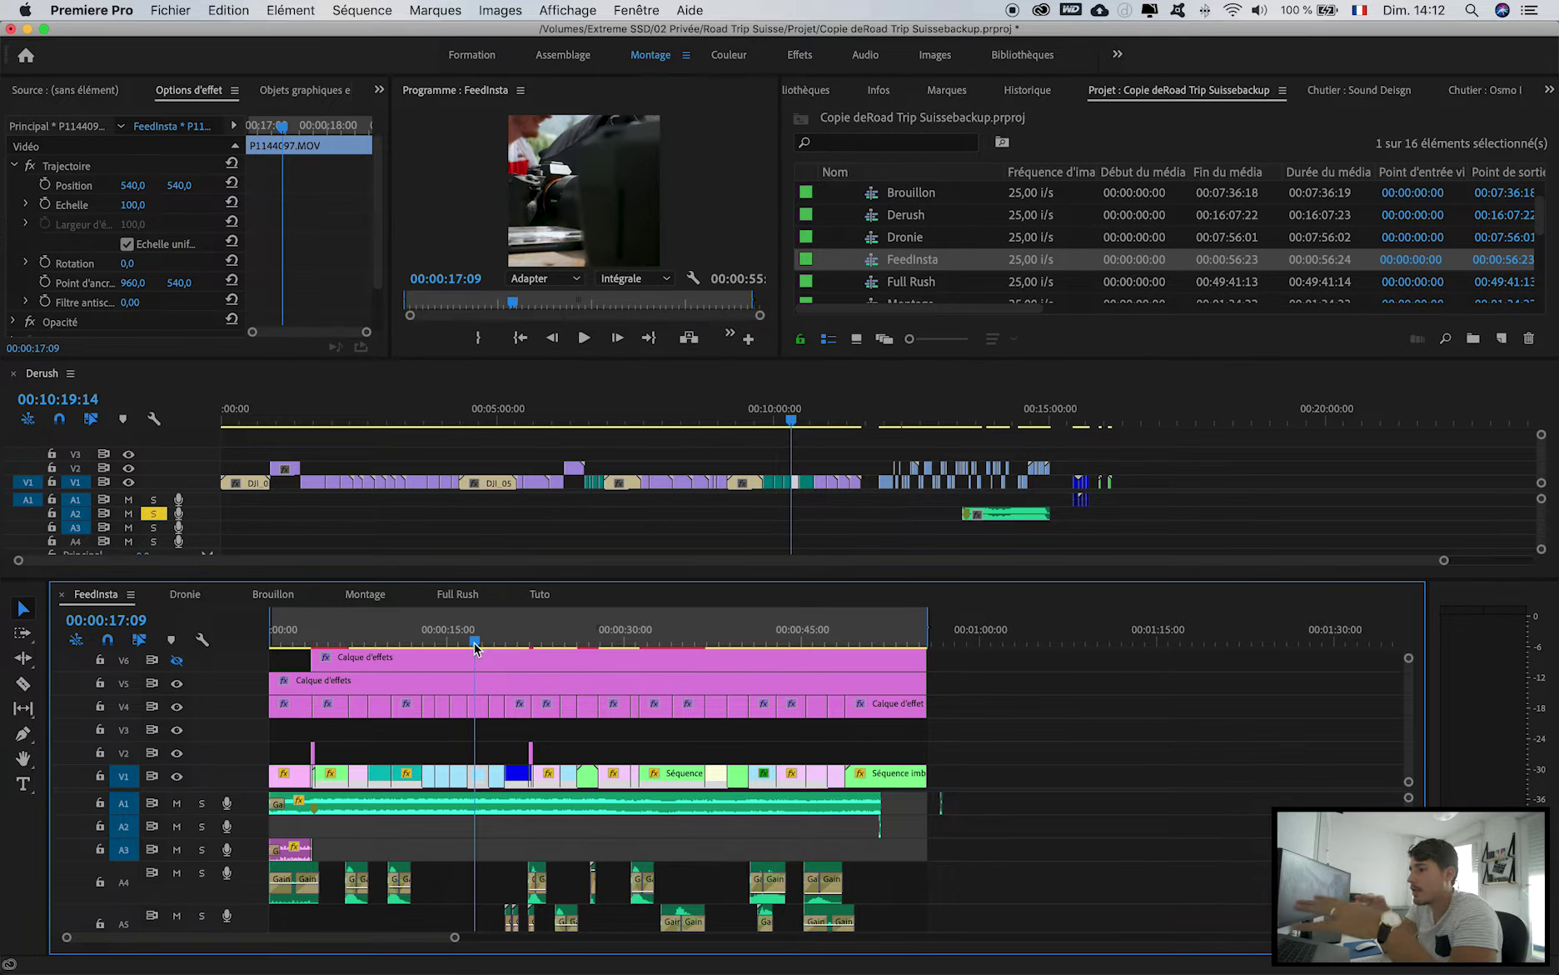
left_click_drag(475, 648, 674, 652)
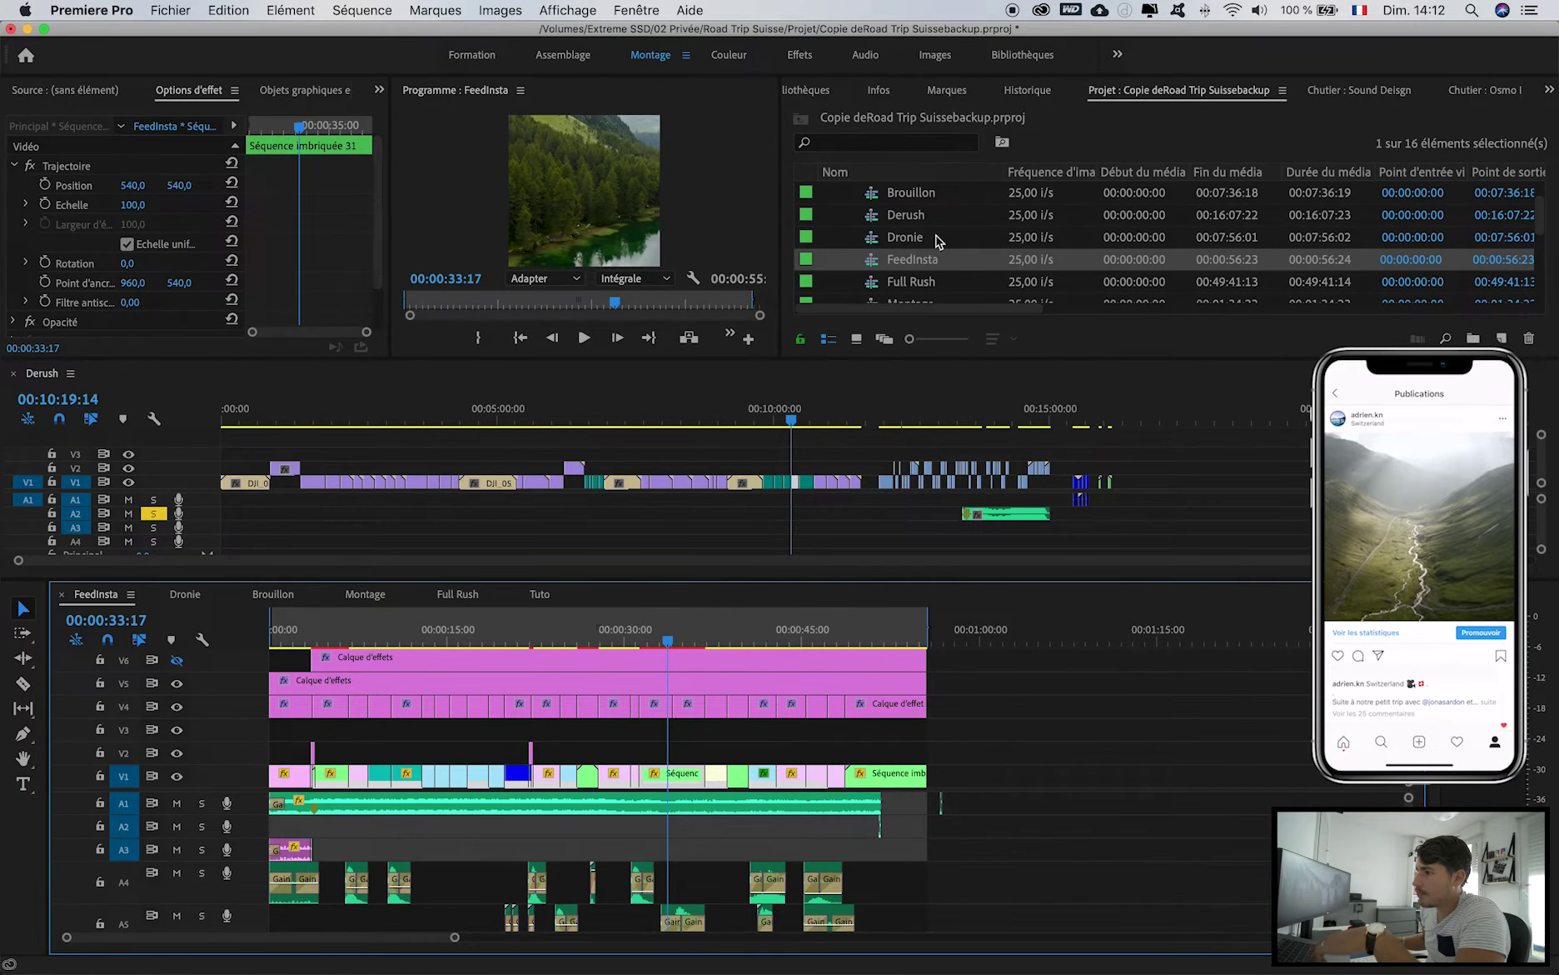
Collapse the 01 Séquences, 03 Audio and 05 Sources bins and enlarge the upper panels over the Derush timeline.
scroll(912, 233, "up", 3)
left_click(862, 215)
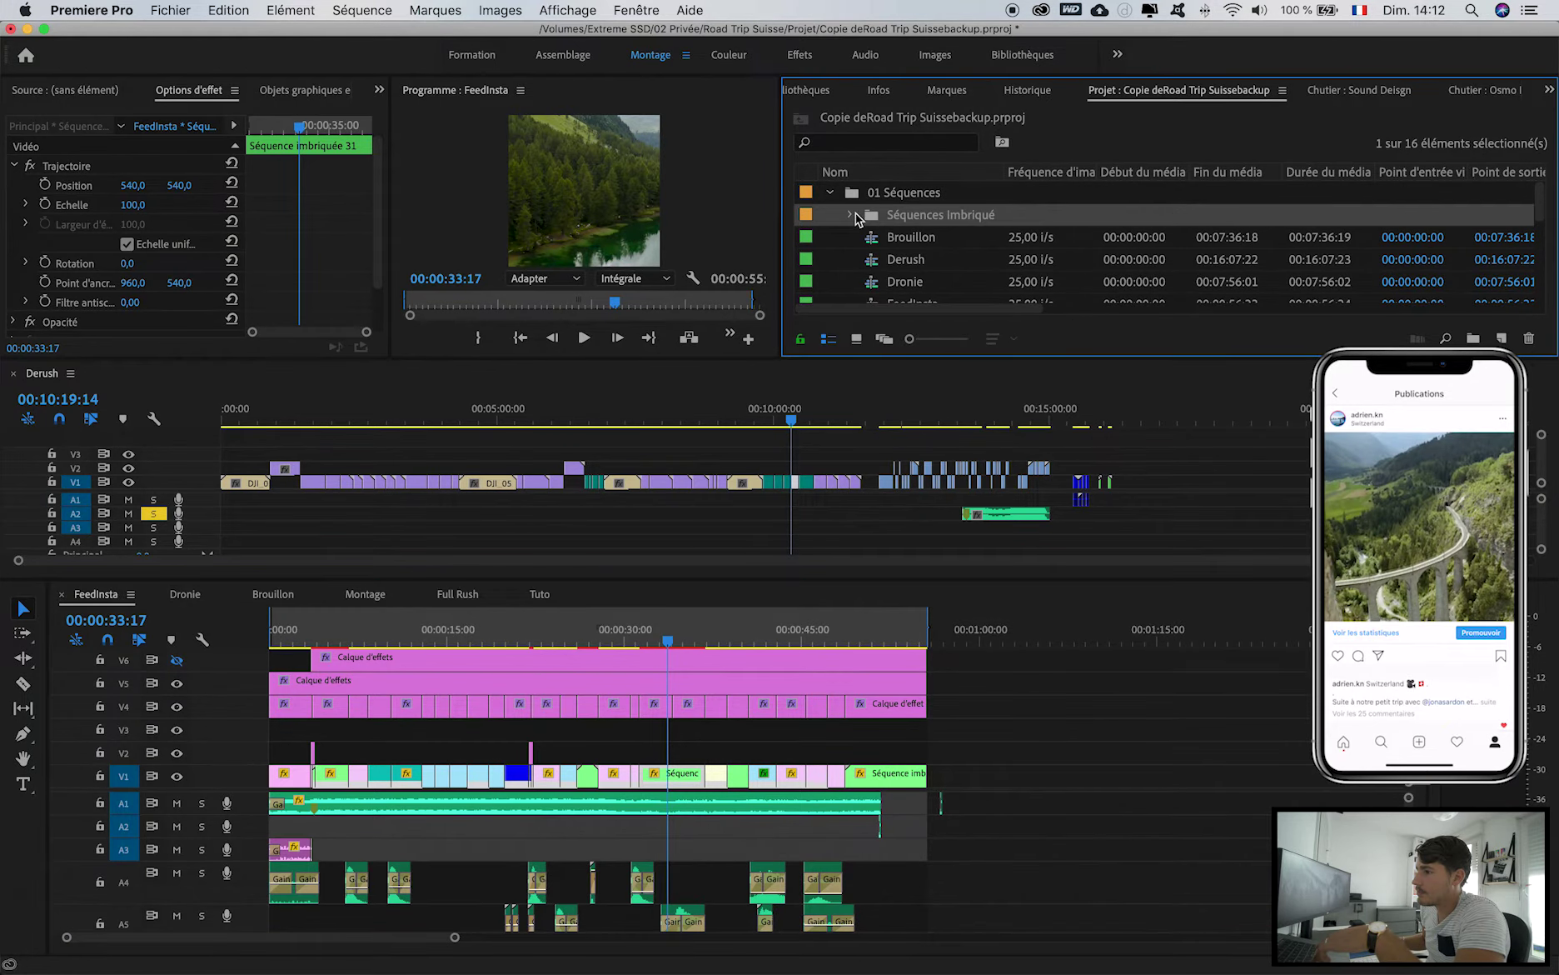
left_click(850, 215)
left_click(830, 193)
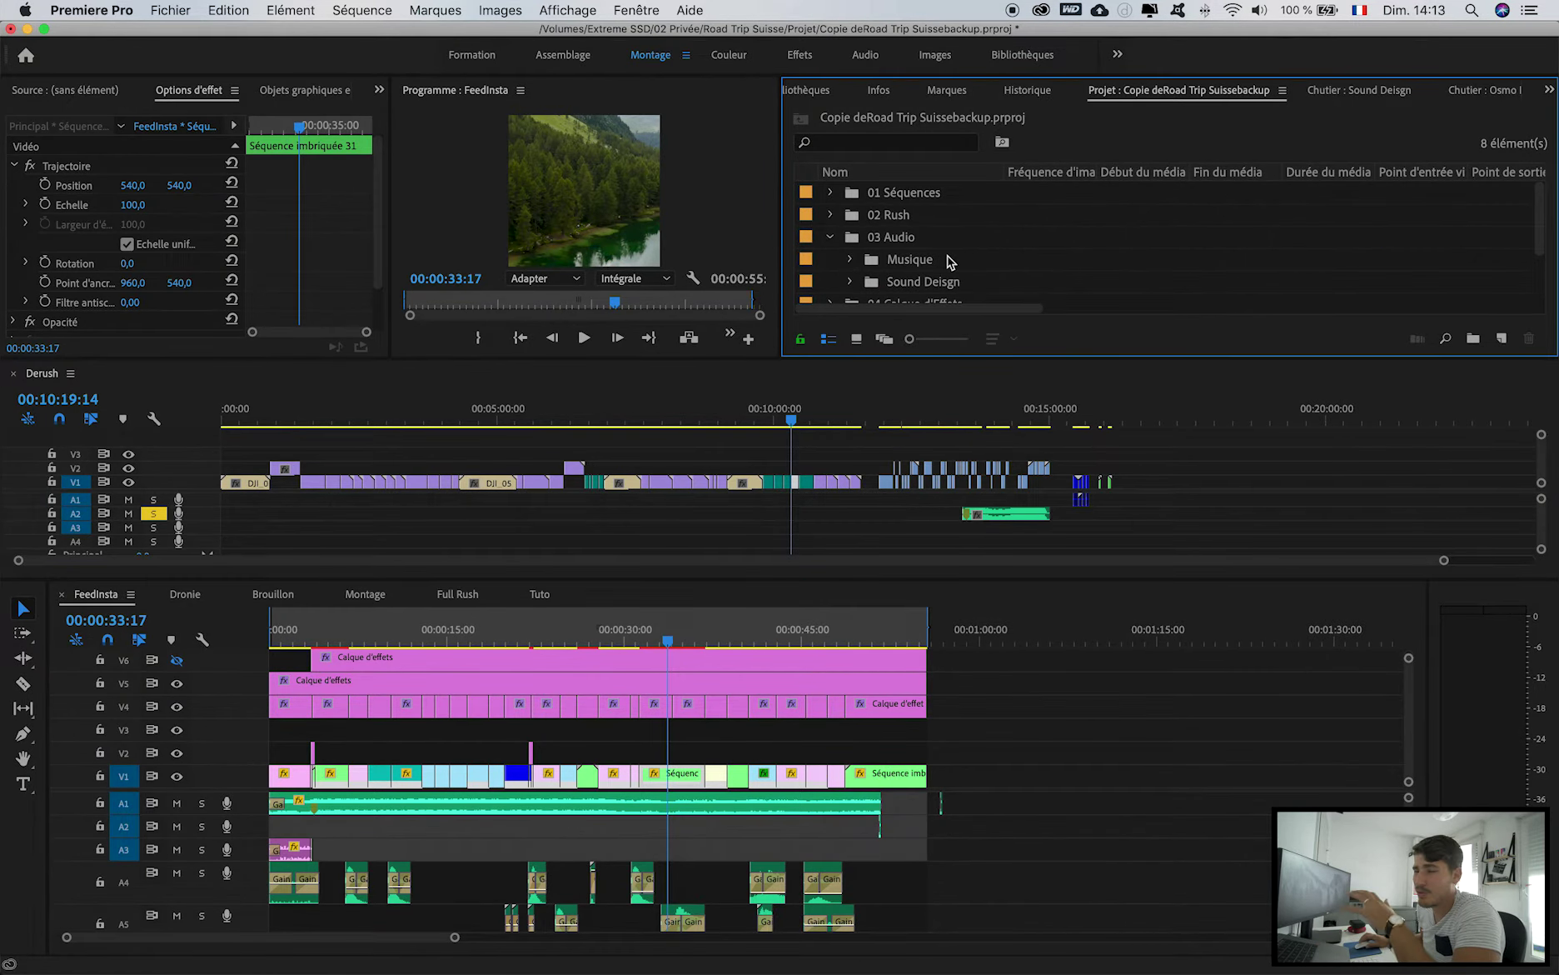
scroll(973, 247, "down", 1)
left_click(829, 215)
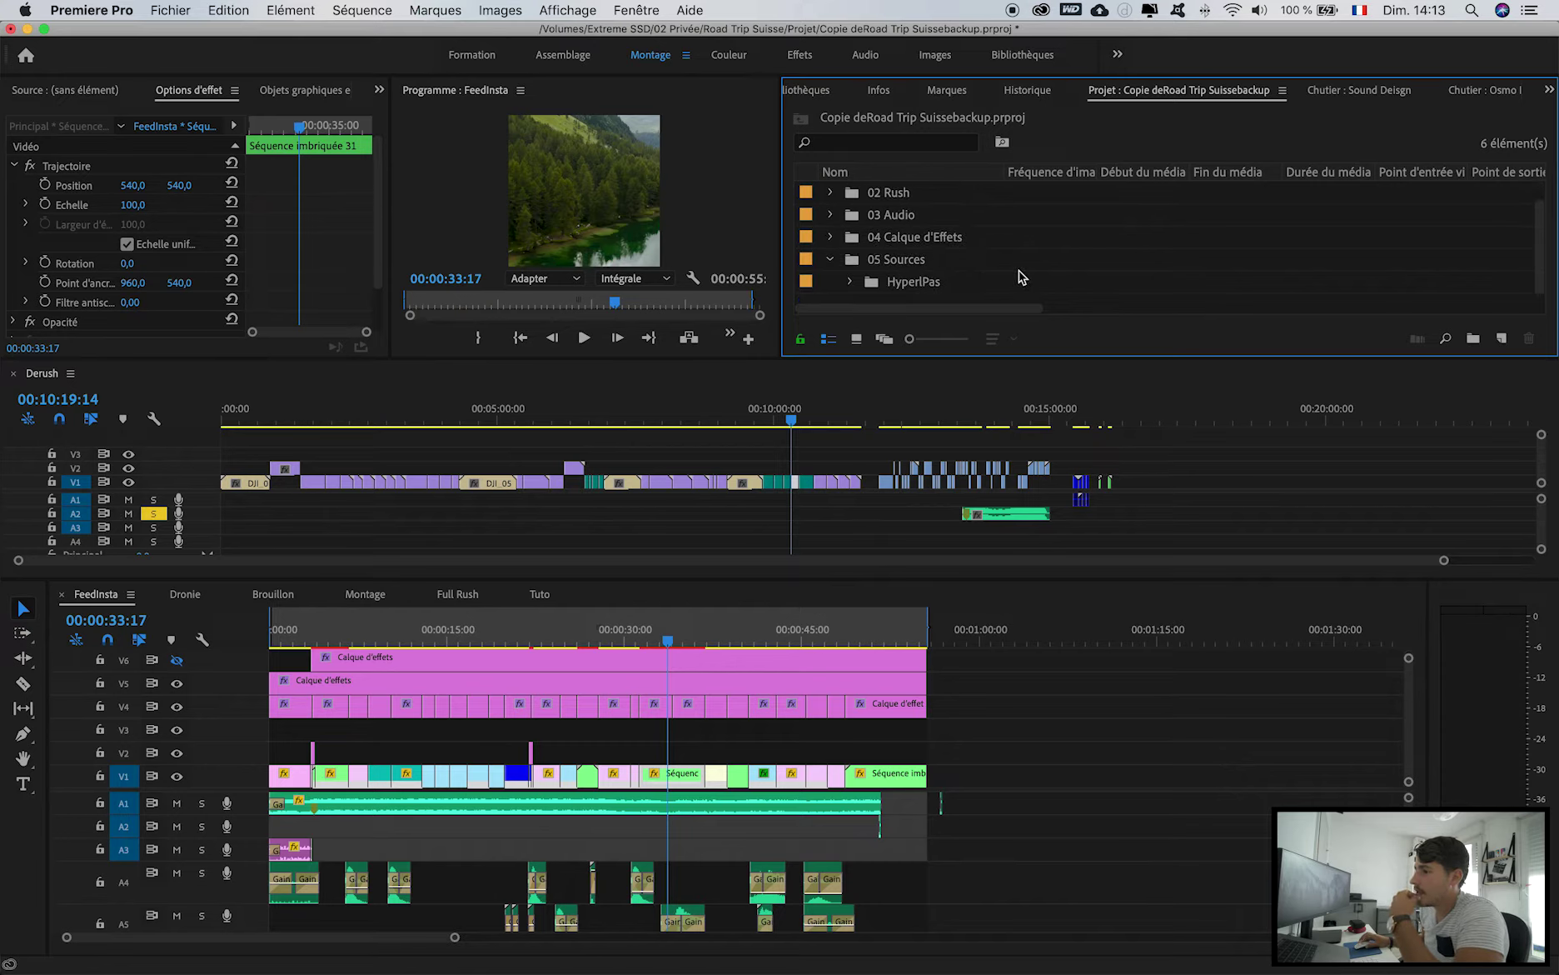
left_click(830, 259)
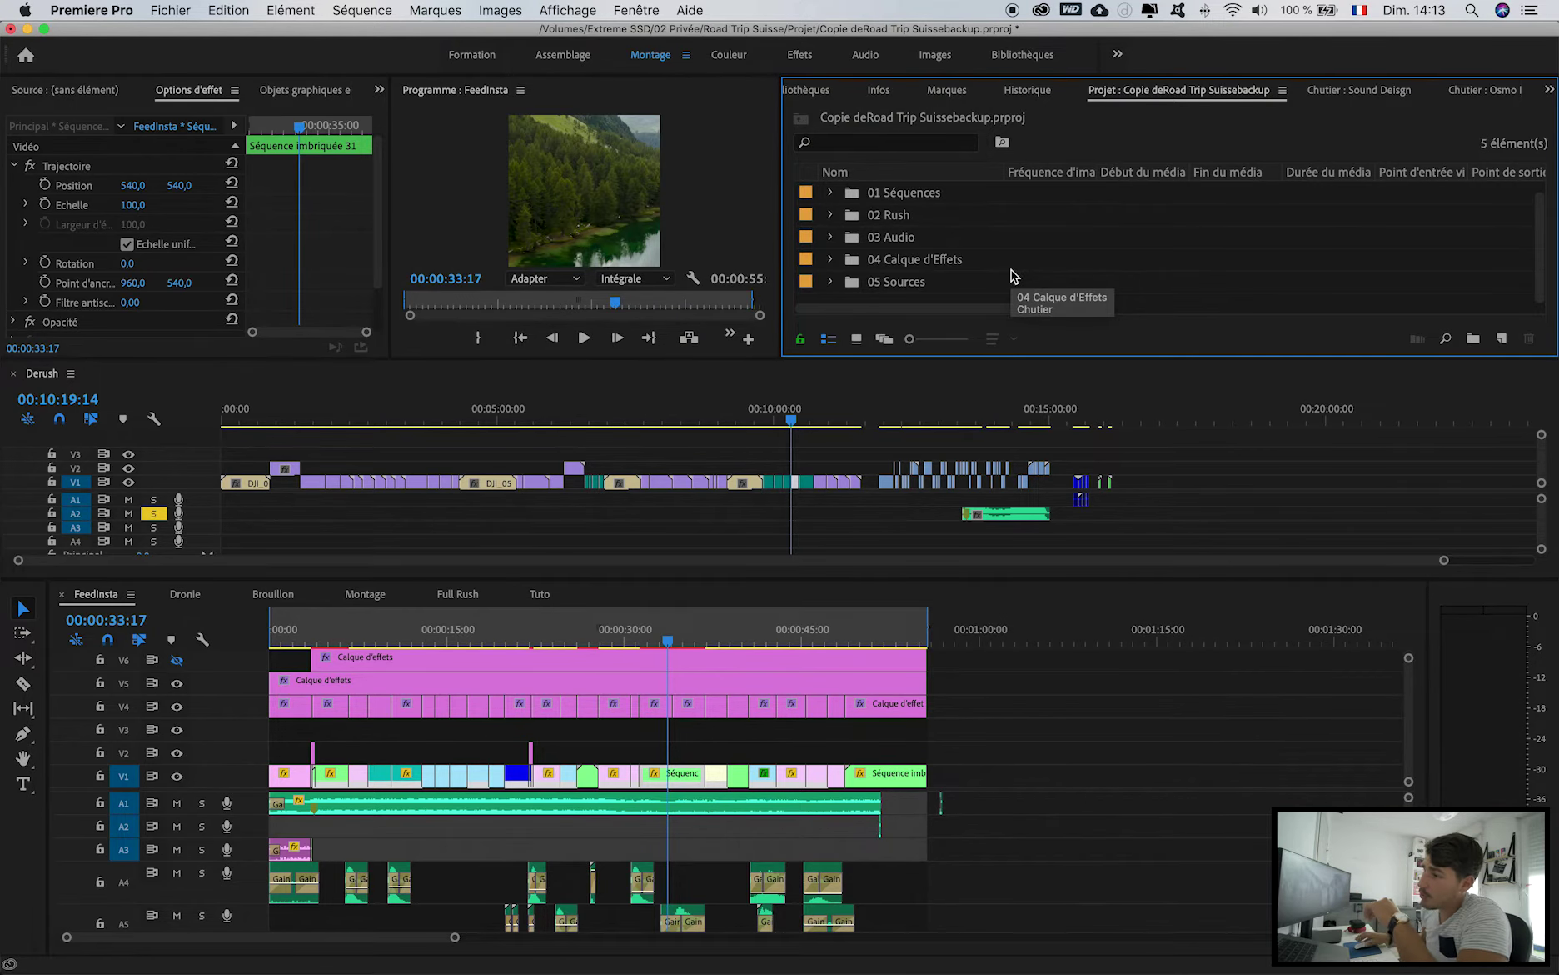
left_click_drag(774, 362, 773, 540)
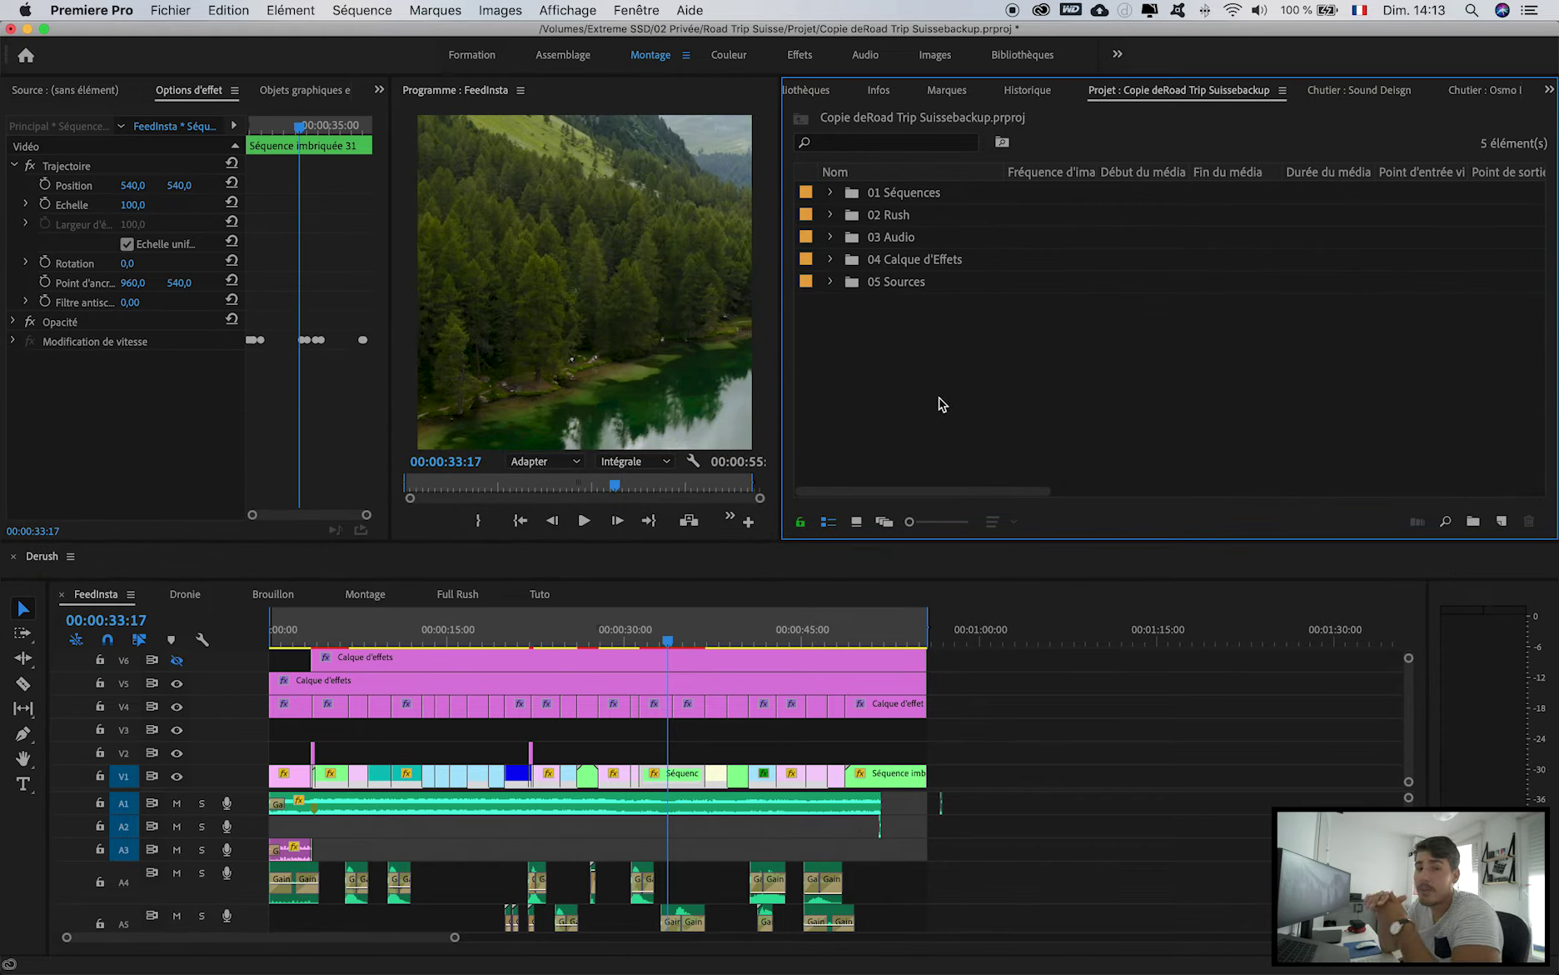